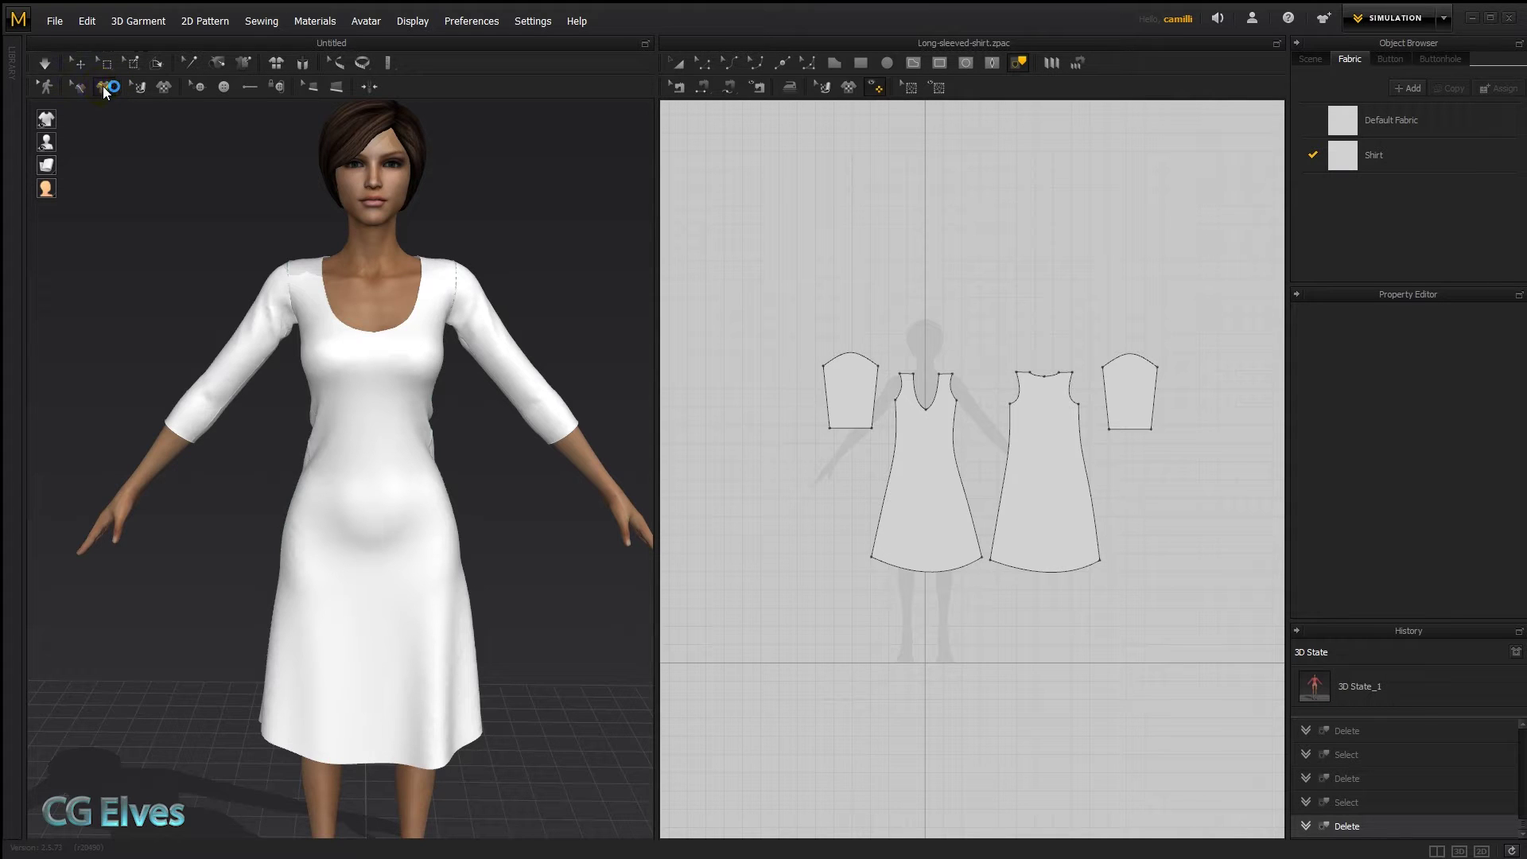
Step: Draw a freehand chalk line on the 3D garment from the avatar's right sleeve cuff over the shoulder and down the front to the dress hem
{"action": "left_click", "coordinate": [104, 86]}
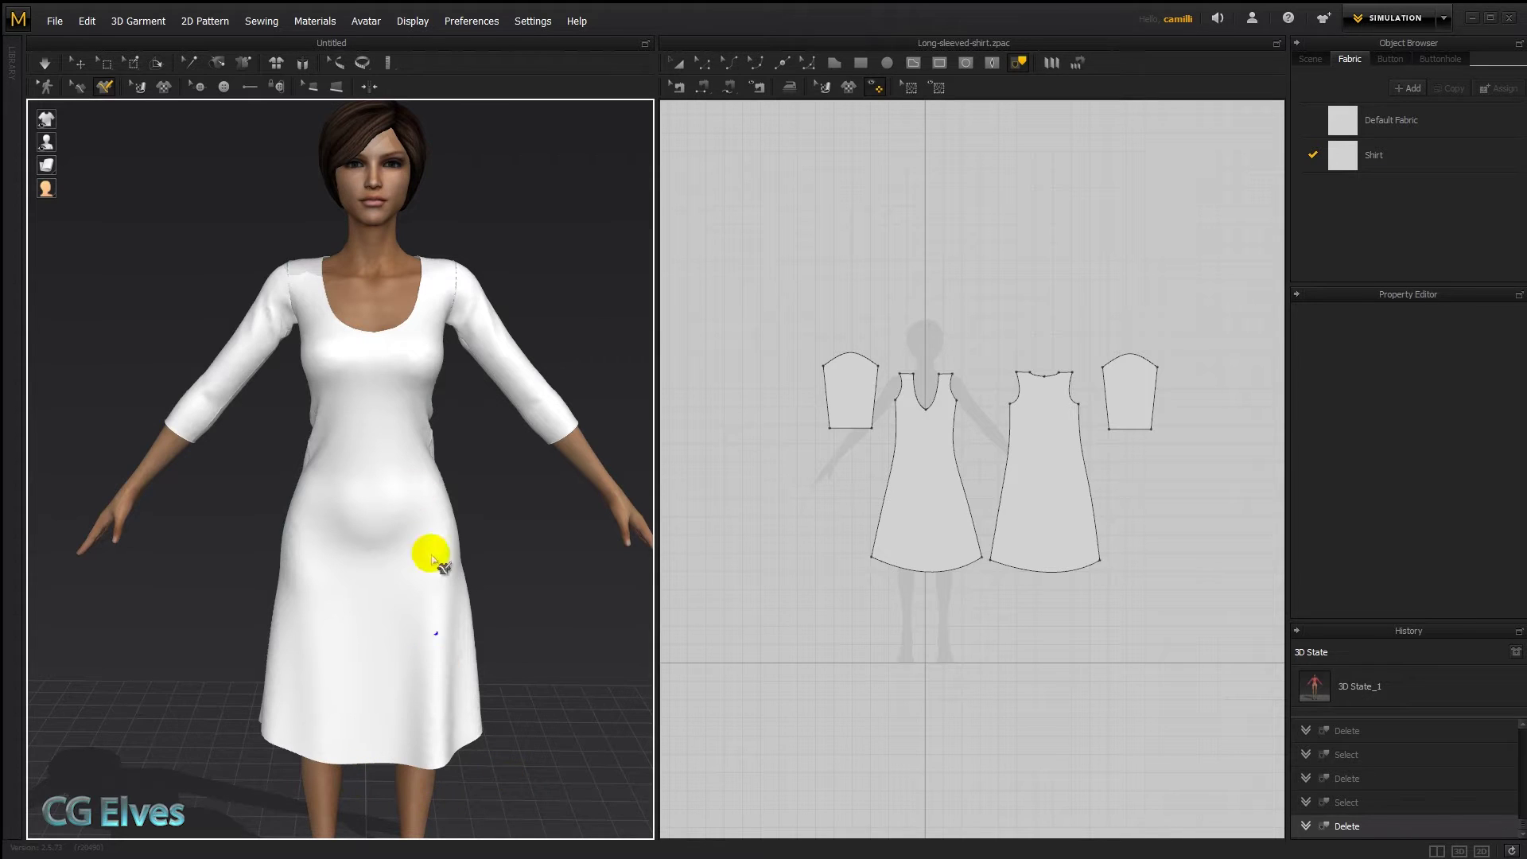
{"action": "right_click_drag", "start_coordinate": [284, 377], "coordinate": [402, 351]}
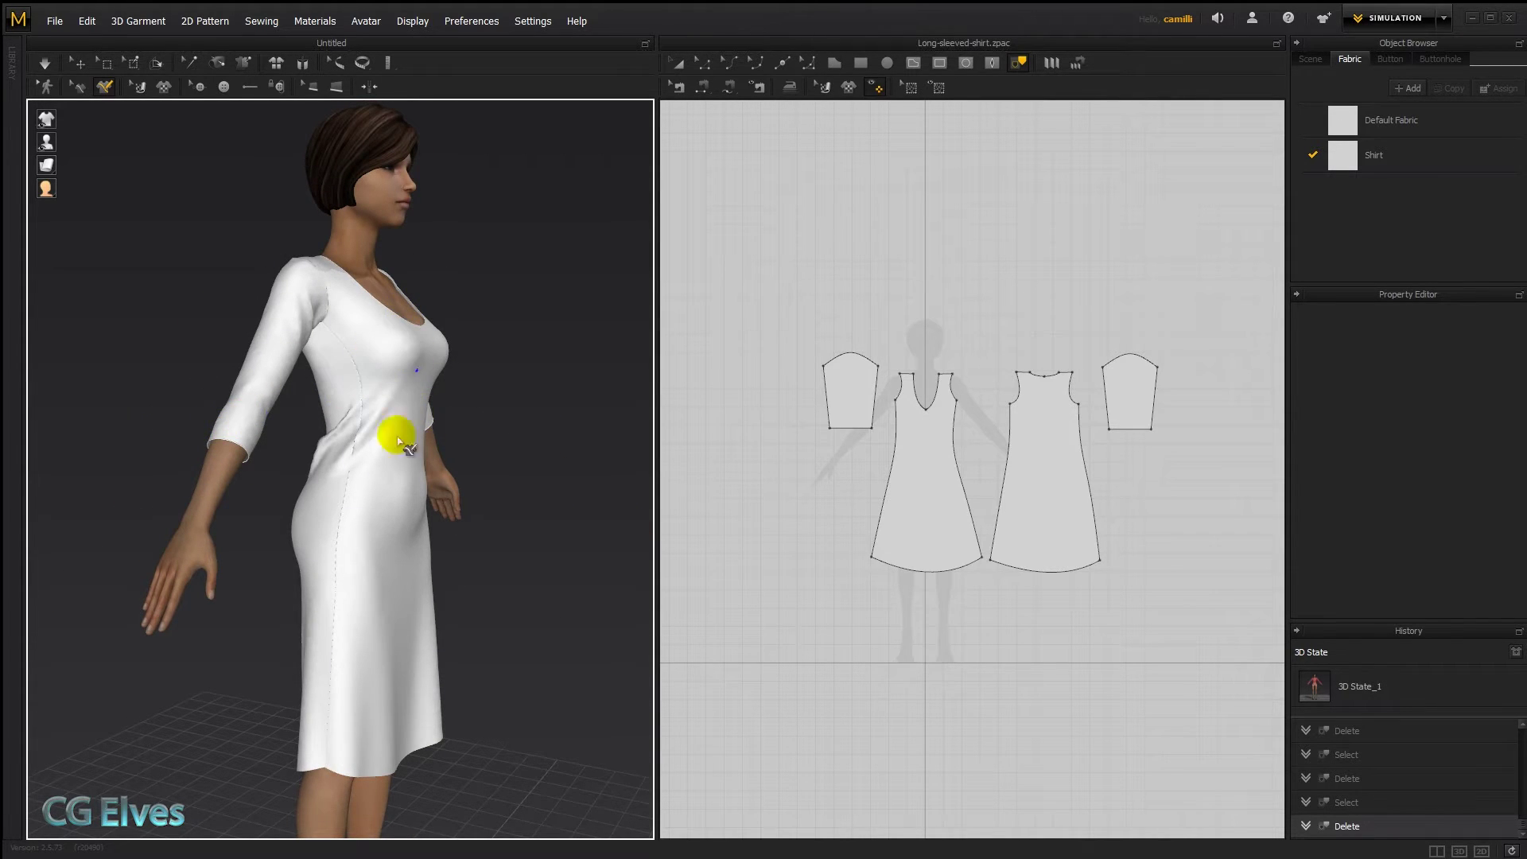
{"action": "right_click_drag", "start_coordinate": [399, 433], "coordinate": [301, 543]}
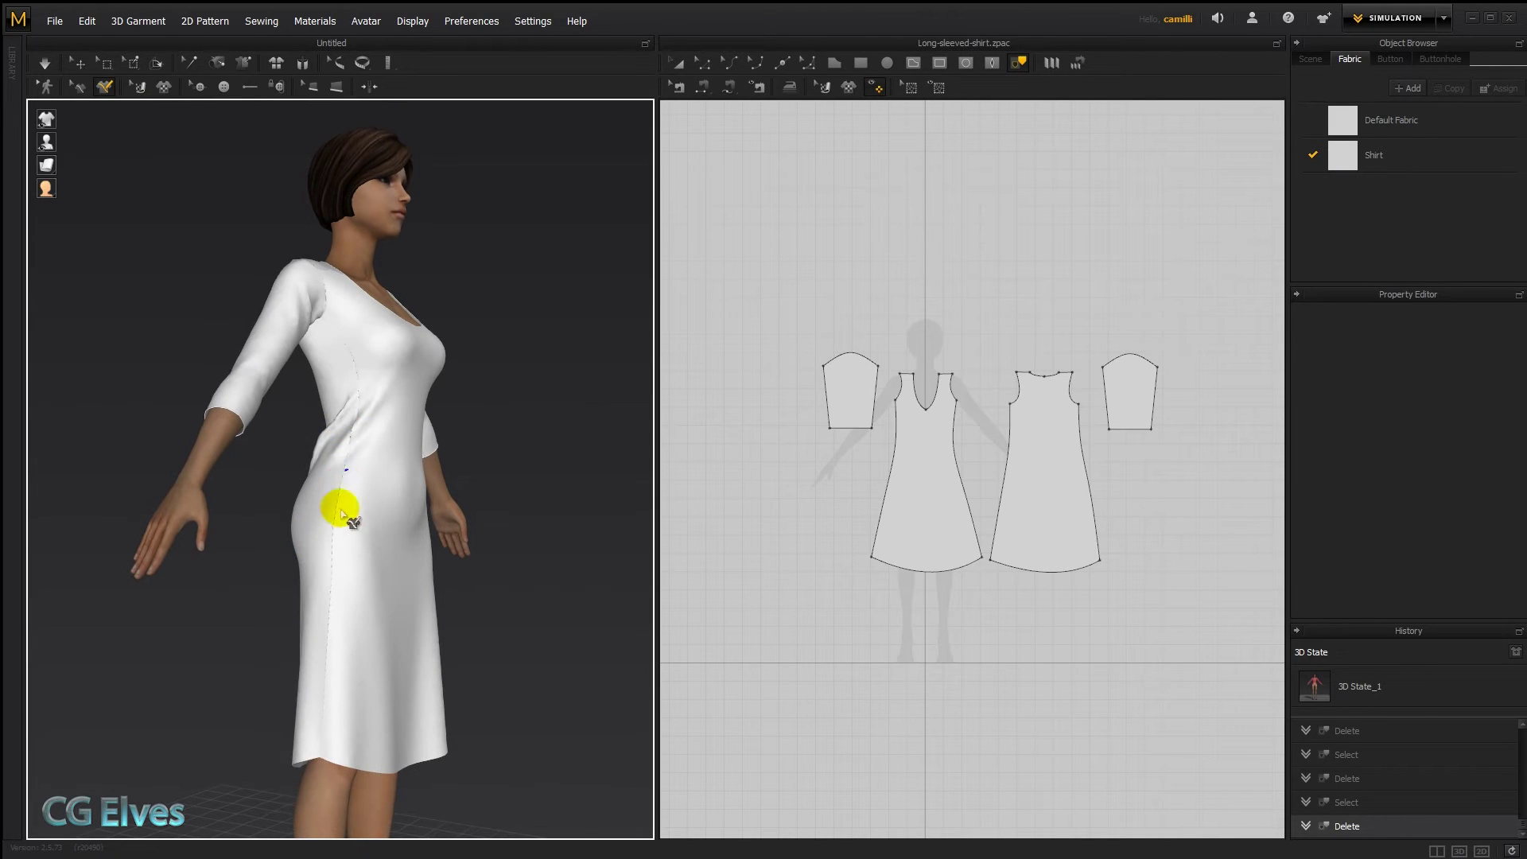
{"action": "right_click_drag", "start_coordinate": [442, 479], "coordinate": [366, 340]}
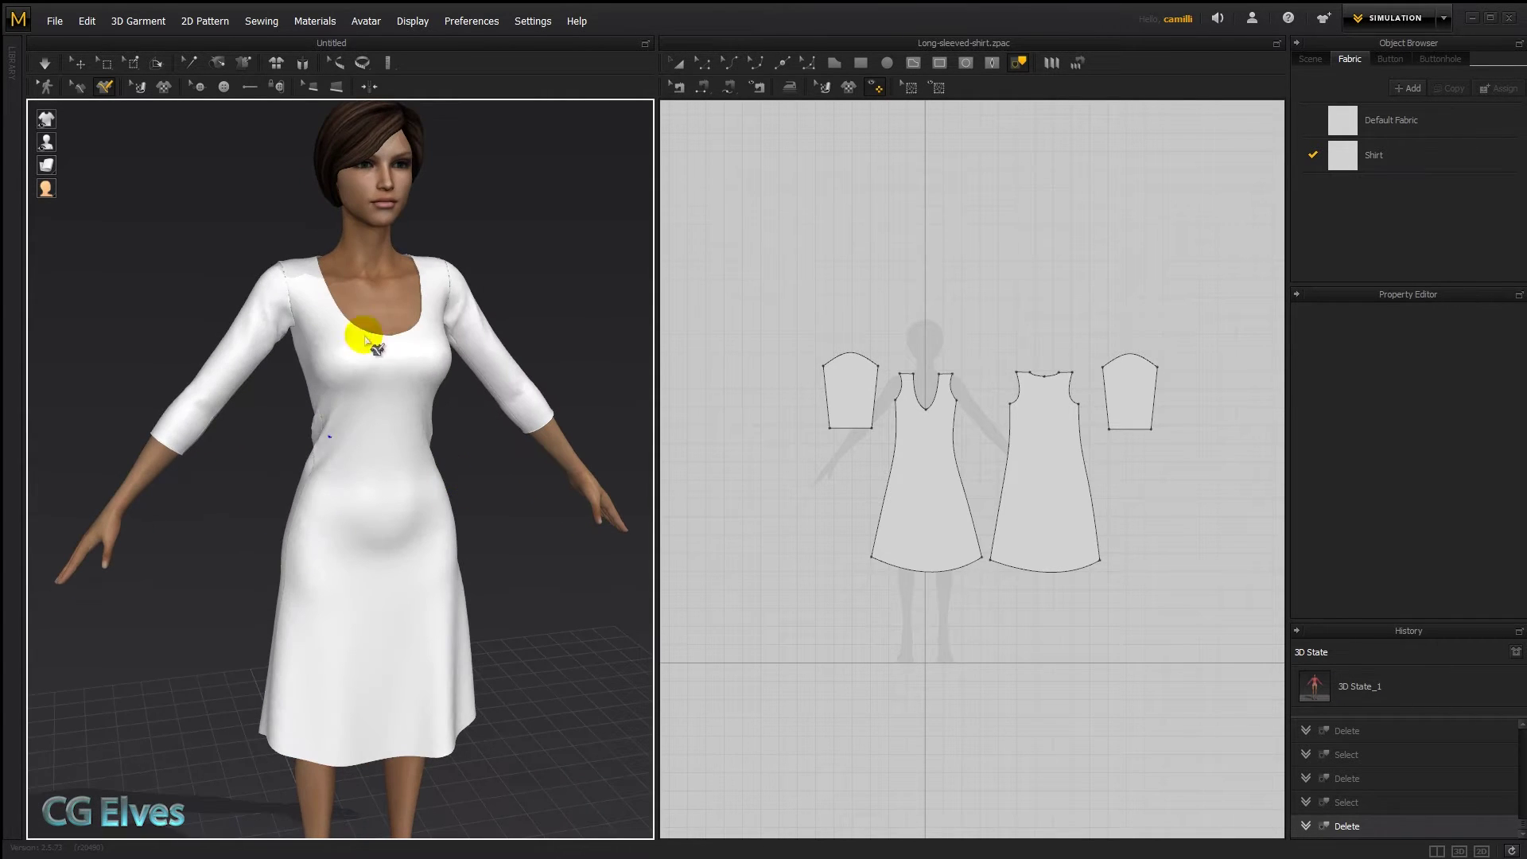
{"action": "mouse_move", "coordinate": [231, 332]}
{"action": "left_mouse_down"}
{"action": "mouse_move", "coordinate": [301, 300]}
{"action": "mouse_move", "coordinate": [346, 447]}
{"action": "mouse_move", "coordinate": [310, 794]}
{"action": "left_mouse_up"}
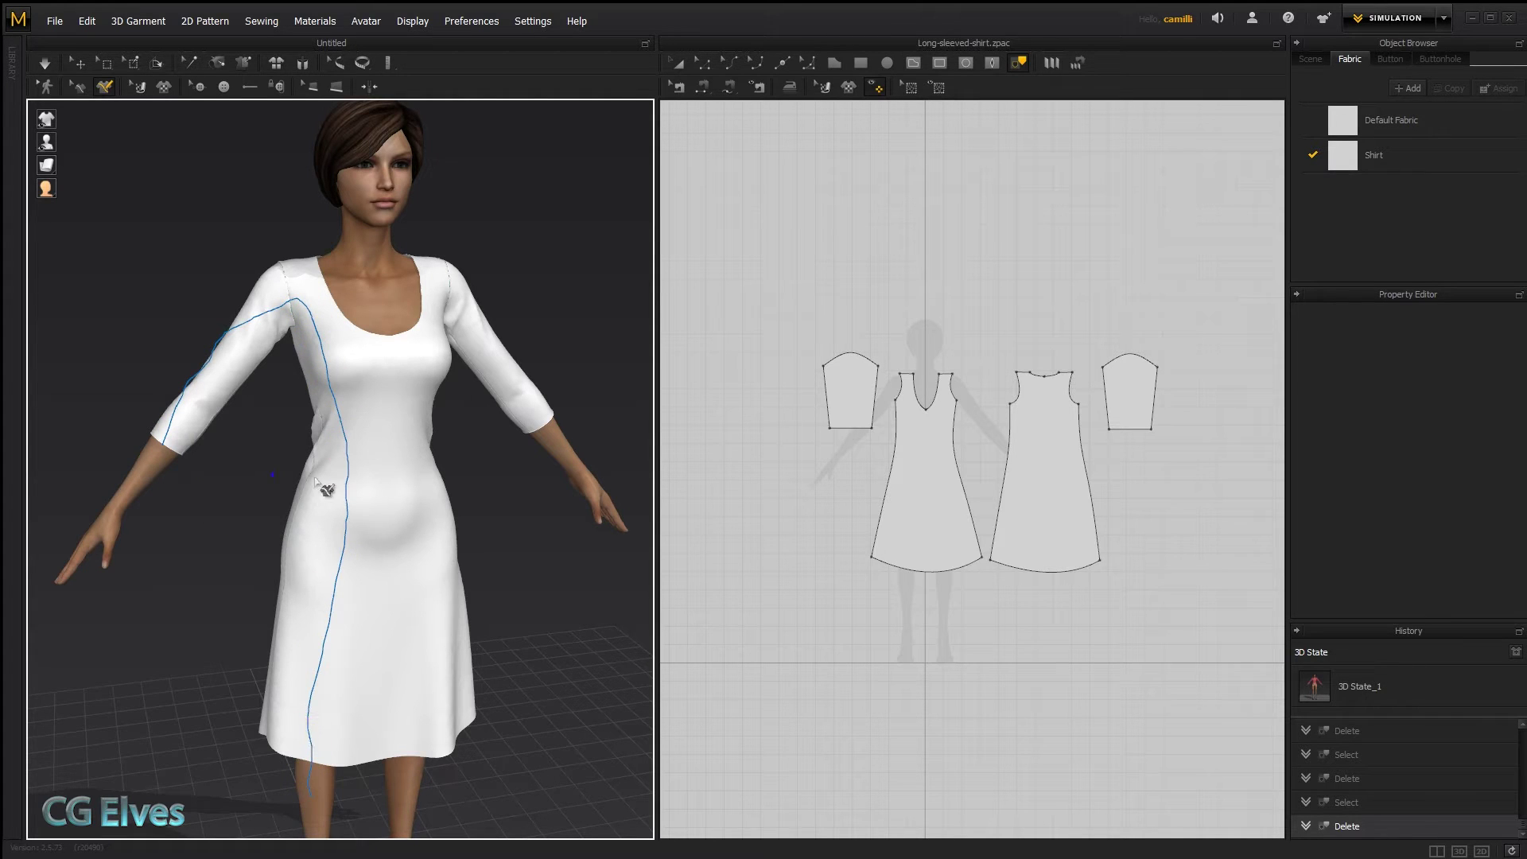
Step: Draw chalk lines around the dress's side from the long front line onto the back piece, and horizontally across the front waist
{"action": "right_click_drag", "start_coordinate": [381, 465], "coordinate": [401, 465]}
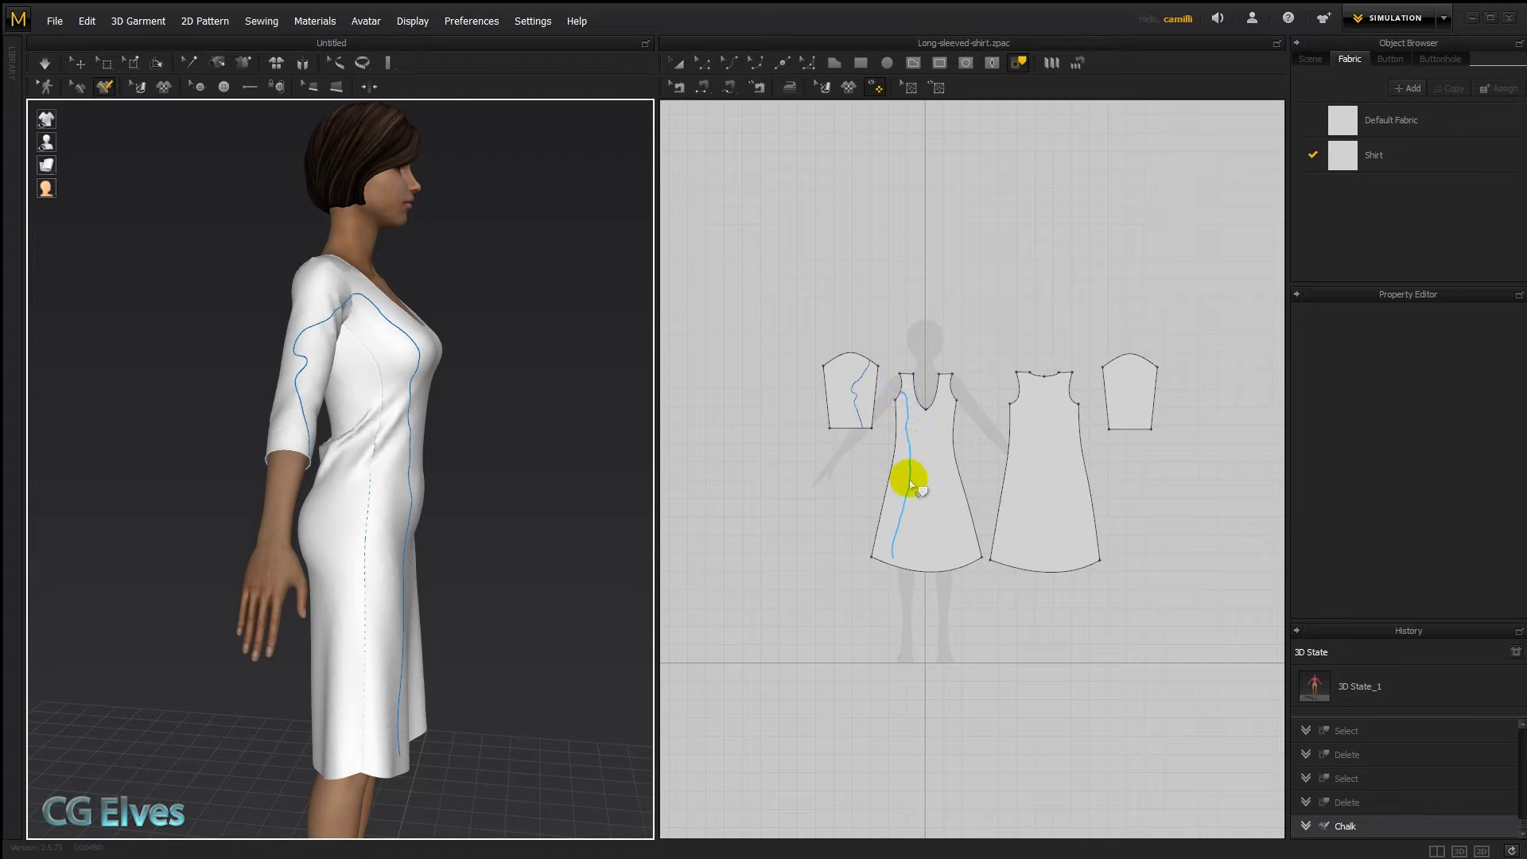
{"action": "right_click_drag", "start_coordinate": [402, 365], "coordinate": [307, 650]}
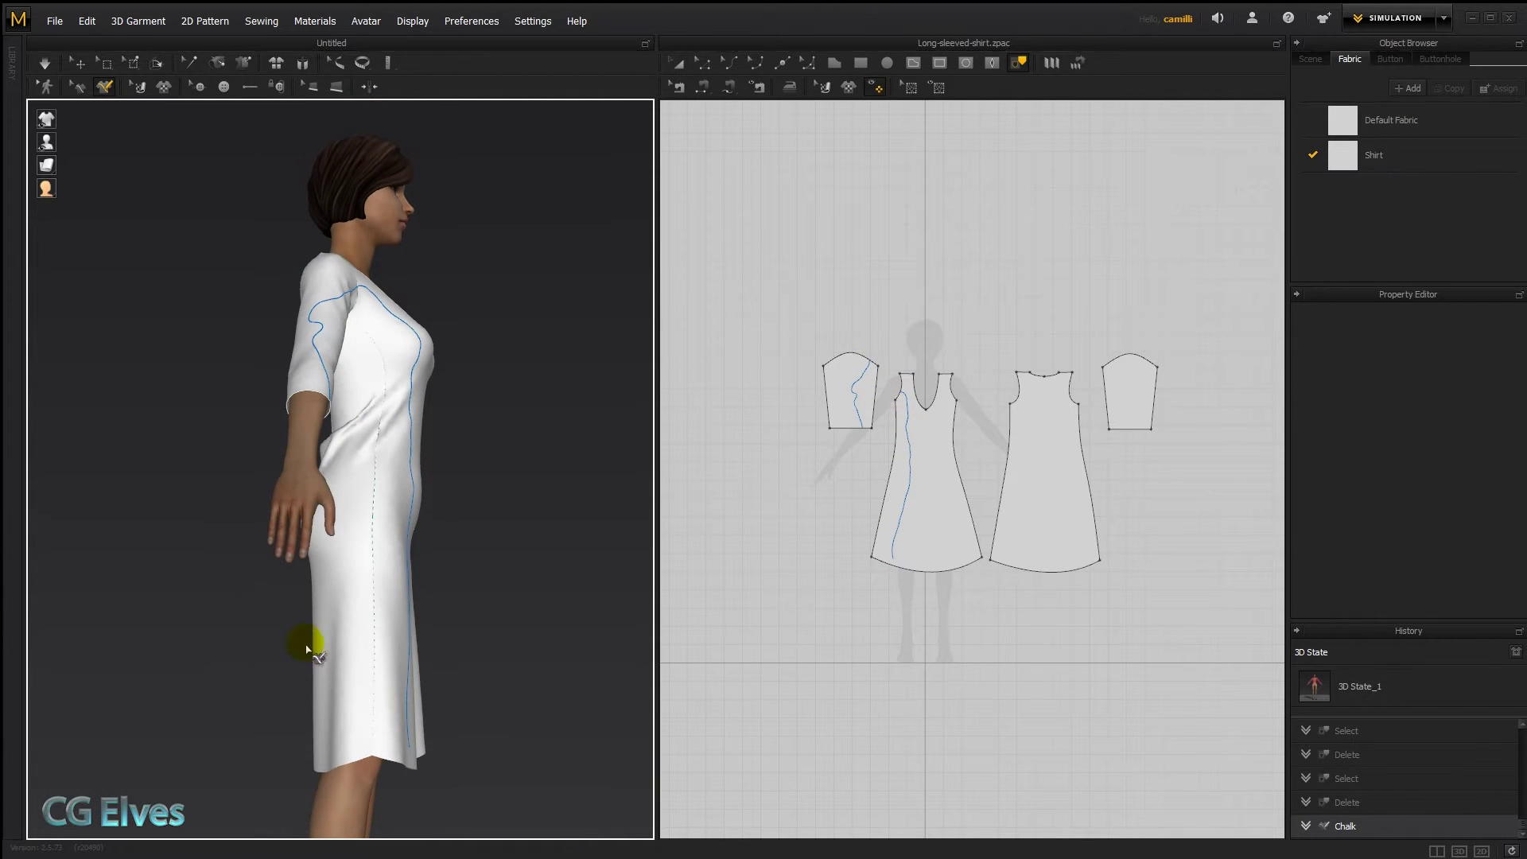
{"action": "left_click", "coordinate": [386, 564]}
{"action": "right_click_drag", "start_coordinate": [562, 452], "coordinate": [387, 494]}
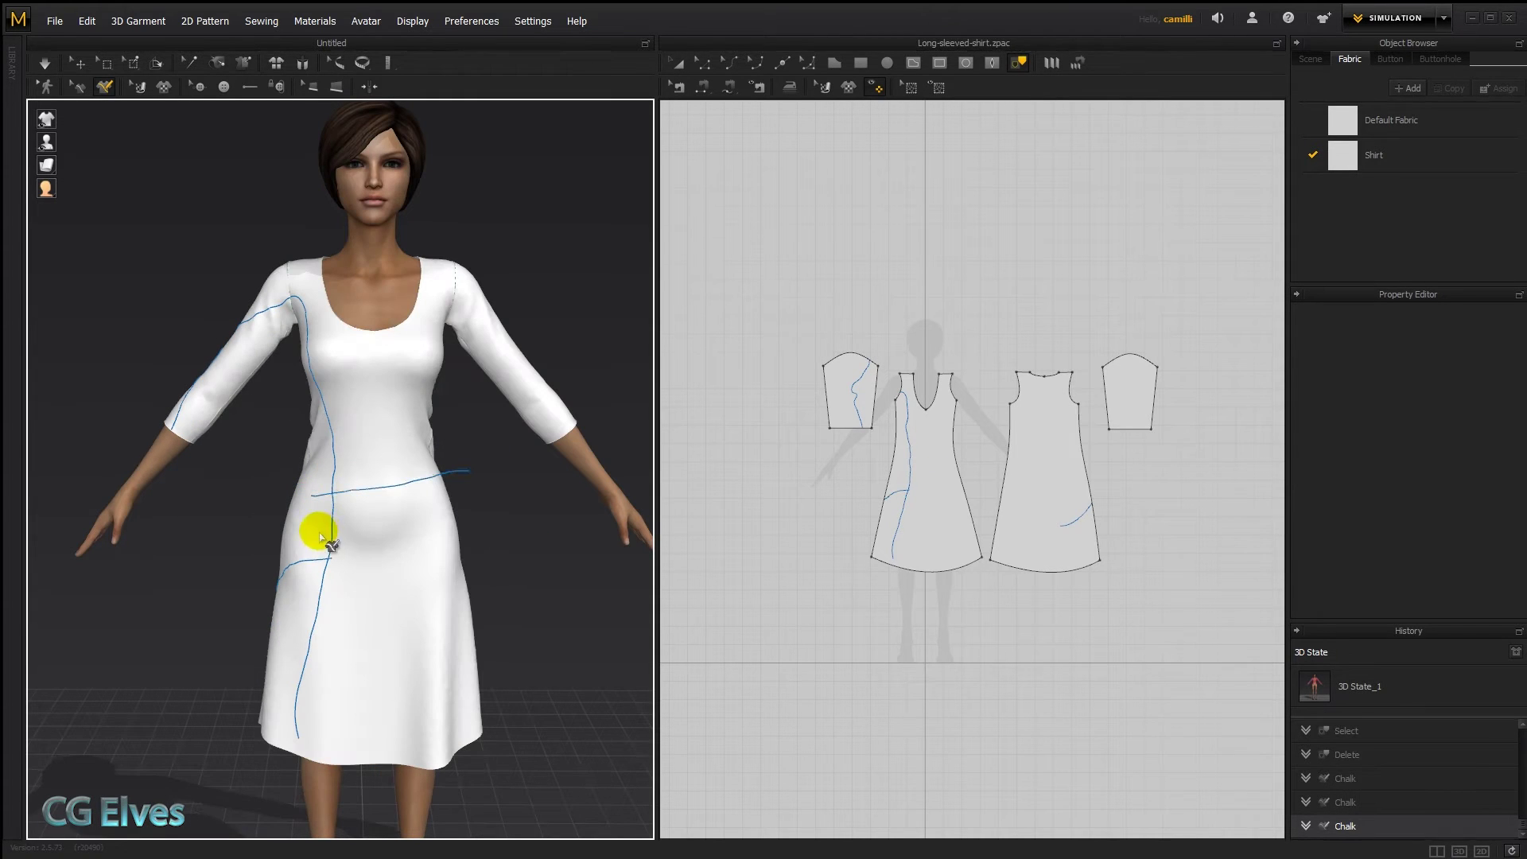
Step: Add a lower horizontal chalk line and a short vertical one near the front center, enclosing a four-sided area with the existing lines
{"action": "left_click", "coordinate": [379, 449]}
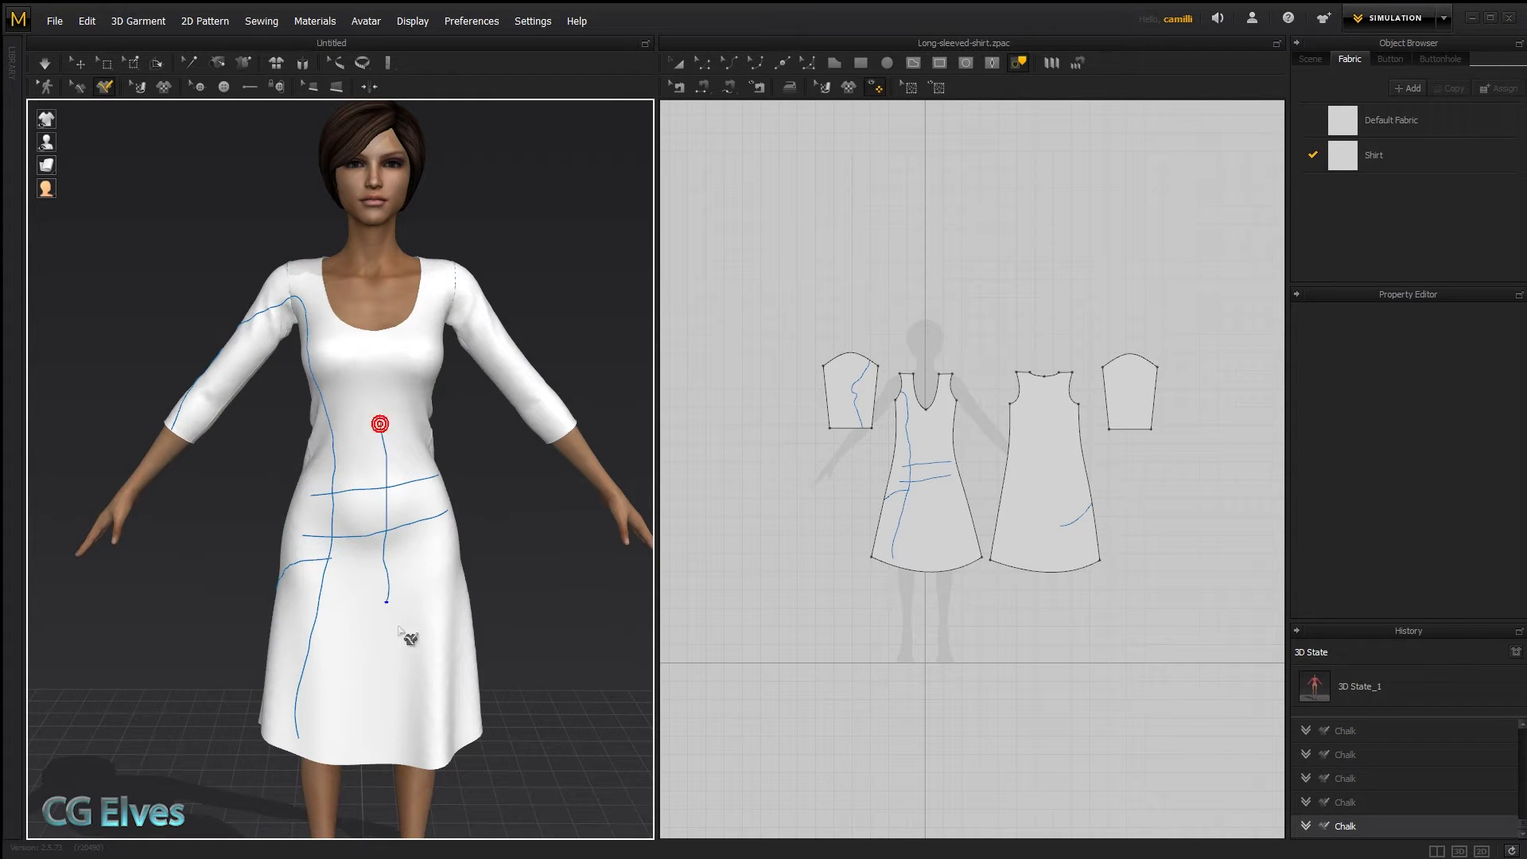
{"action": "left_click_drag", "start_coordinate": [398, 629], "coordinate": [386, 602]}
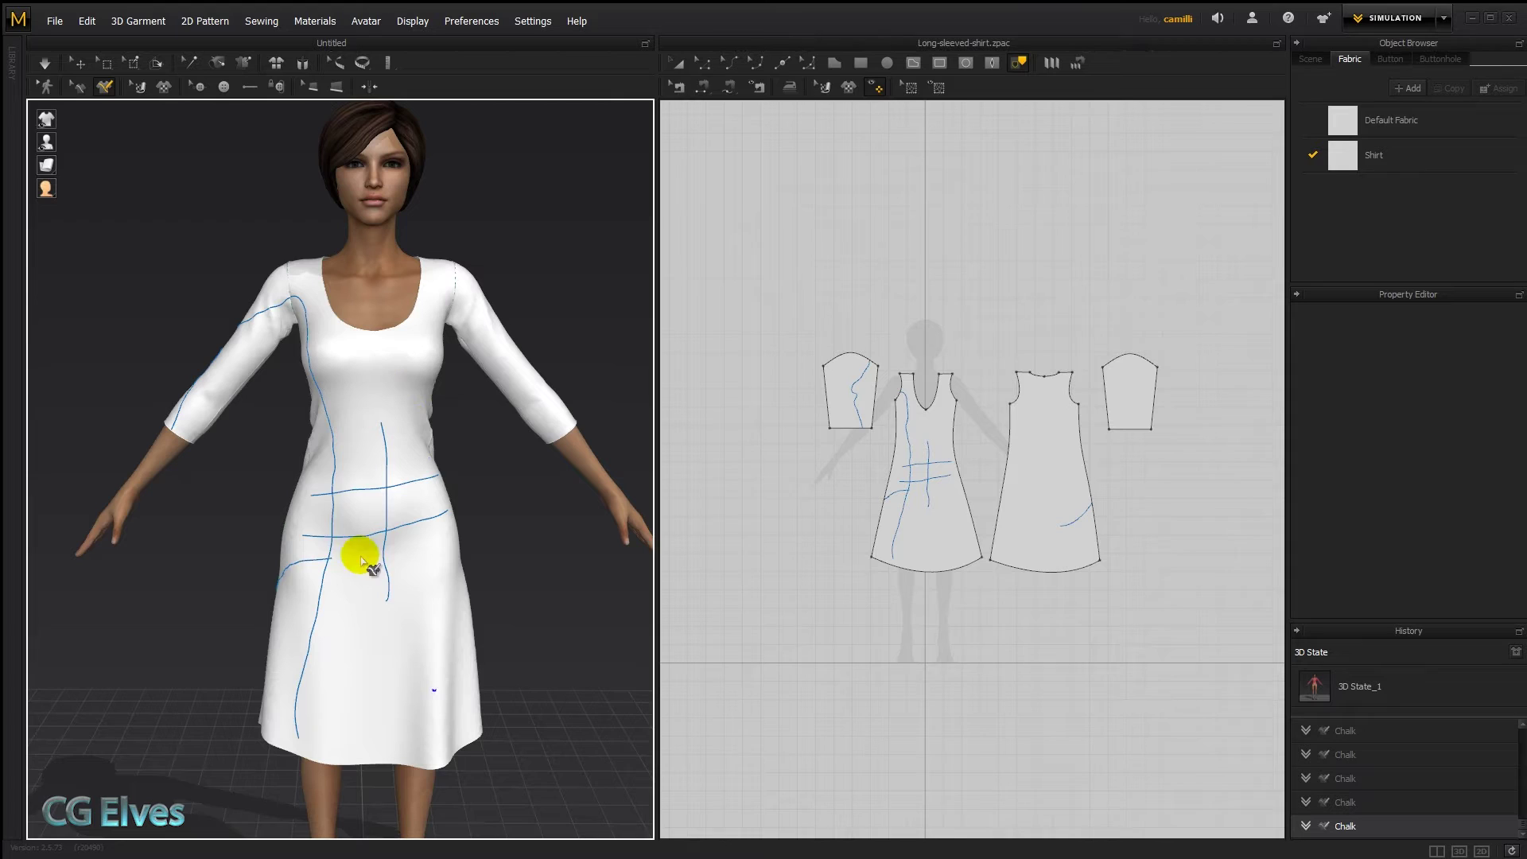
{"action": "left_click", "coordinate": [344, 536]}
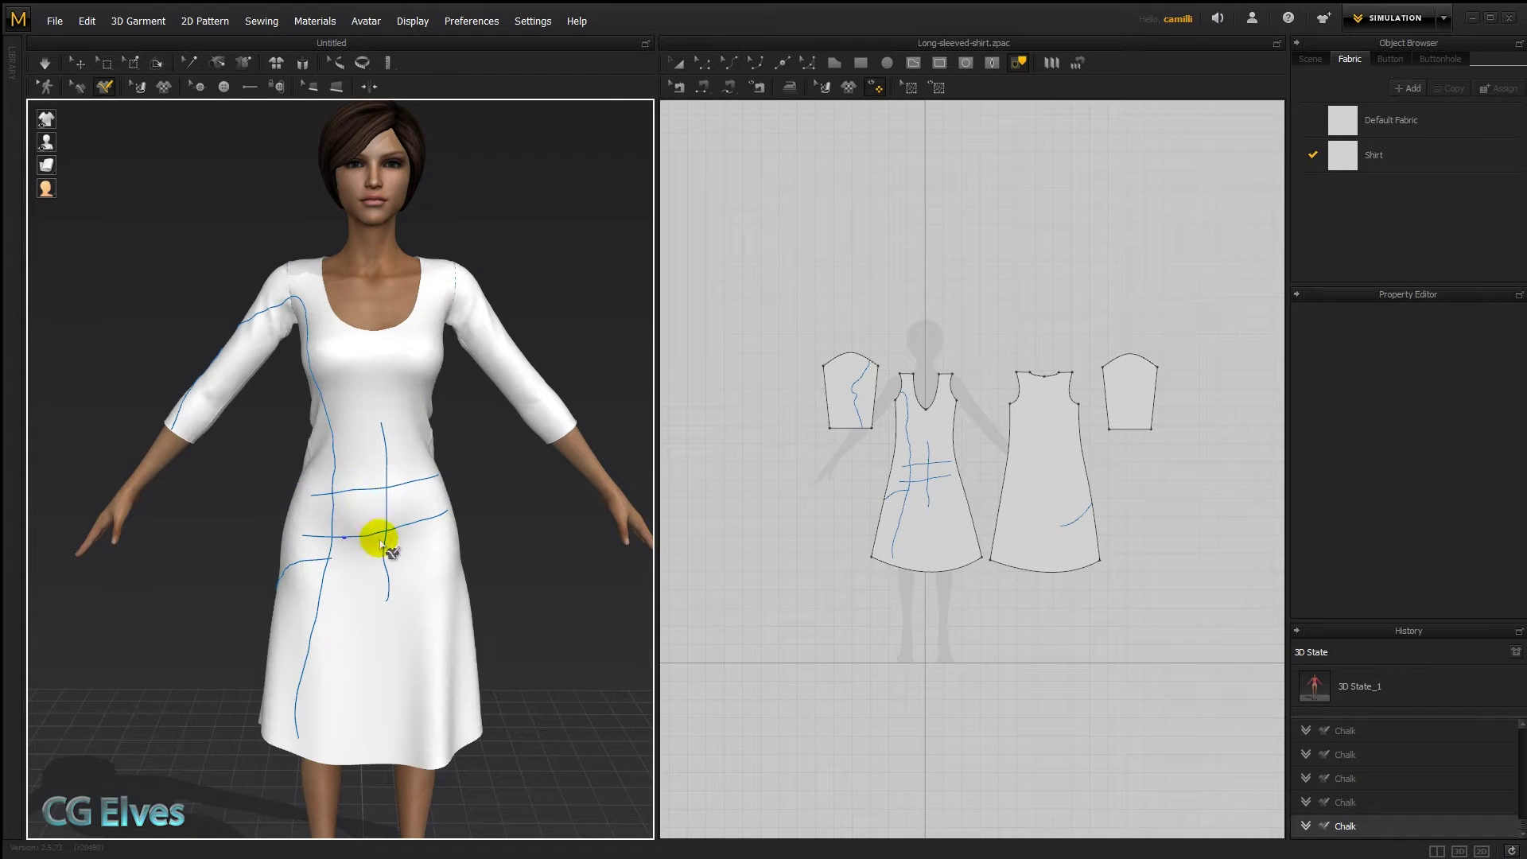
{"action": "left_click", "coordinate": [390, 523]}
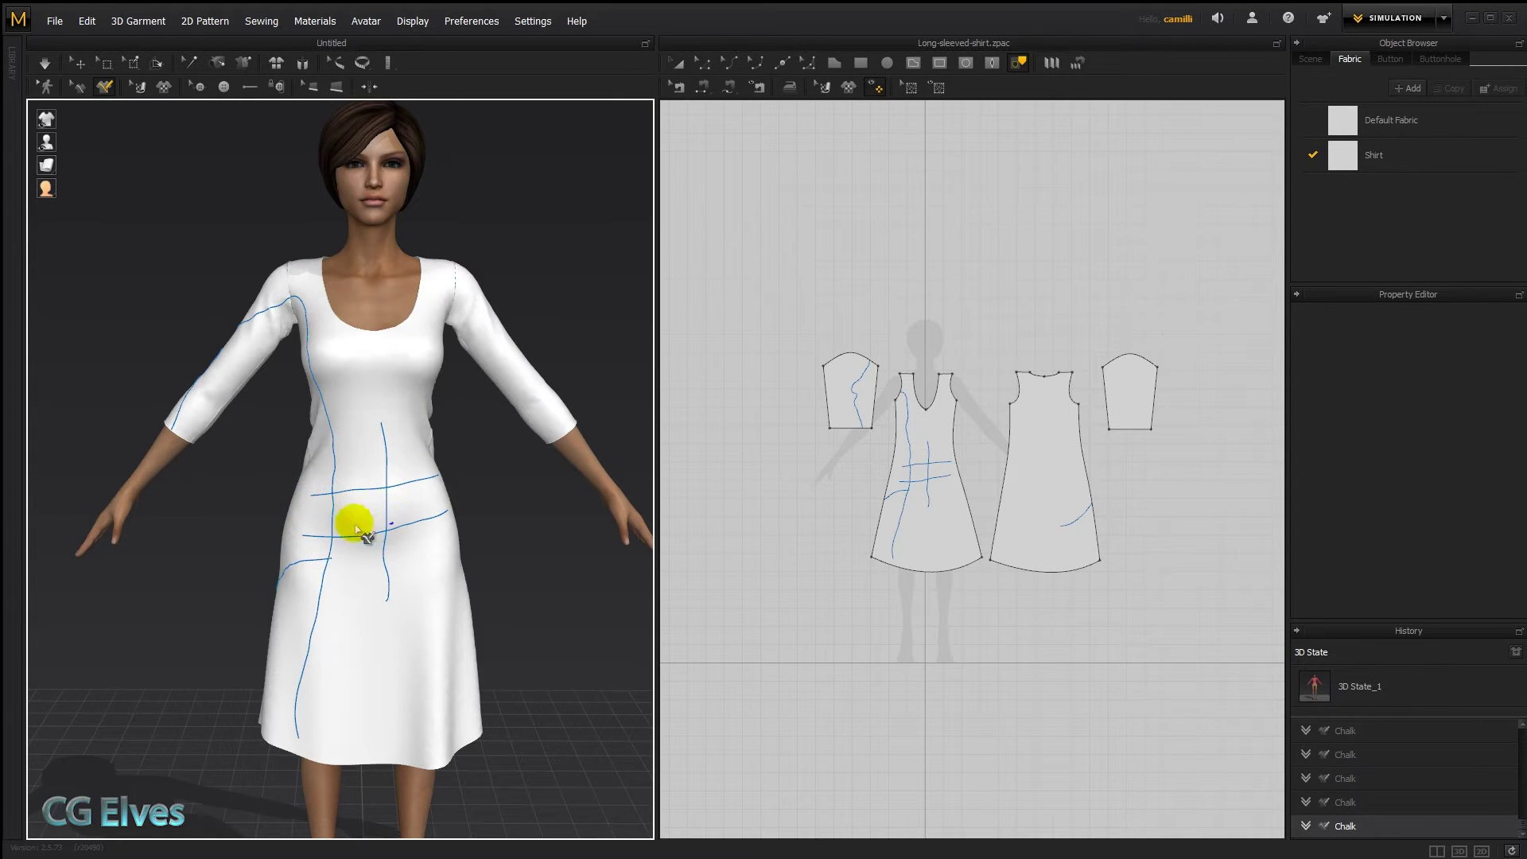
Step: Trace the area enclosed by the long vertical line, both horizontal lines and the short vertical line on the dress front as a pattern
{"action": "scroll", "coordinate": [907, 453], "scroll_direction": "up", "scroll_amount": 5}
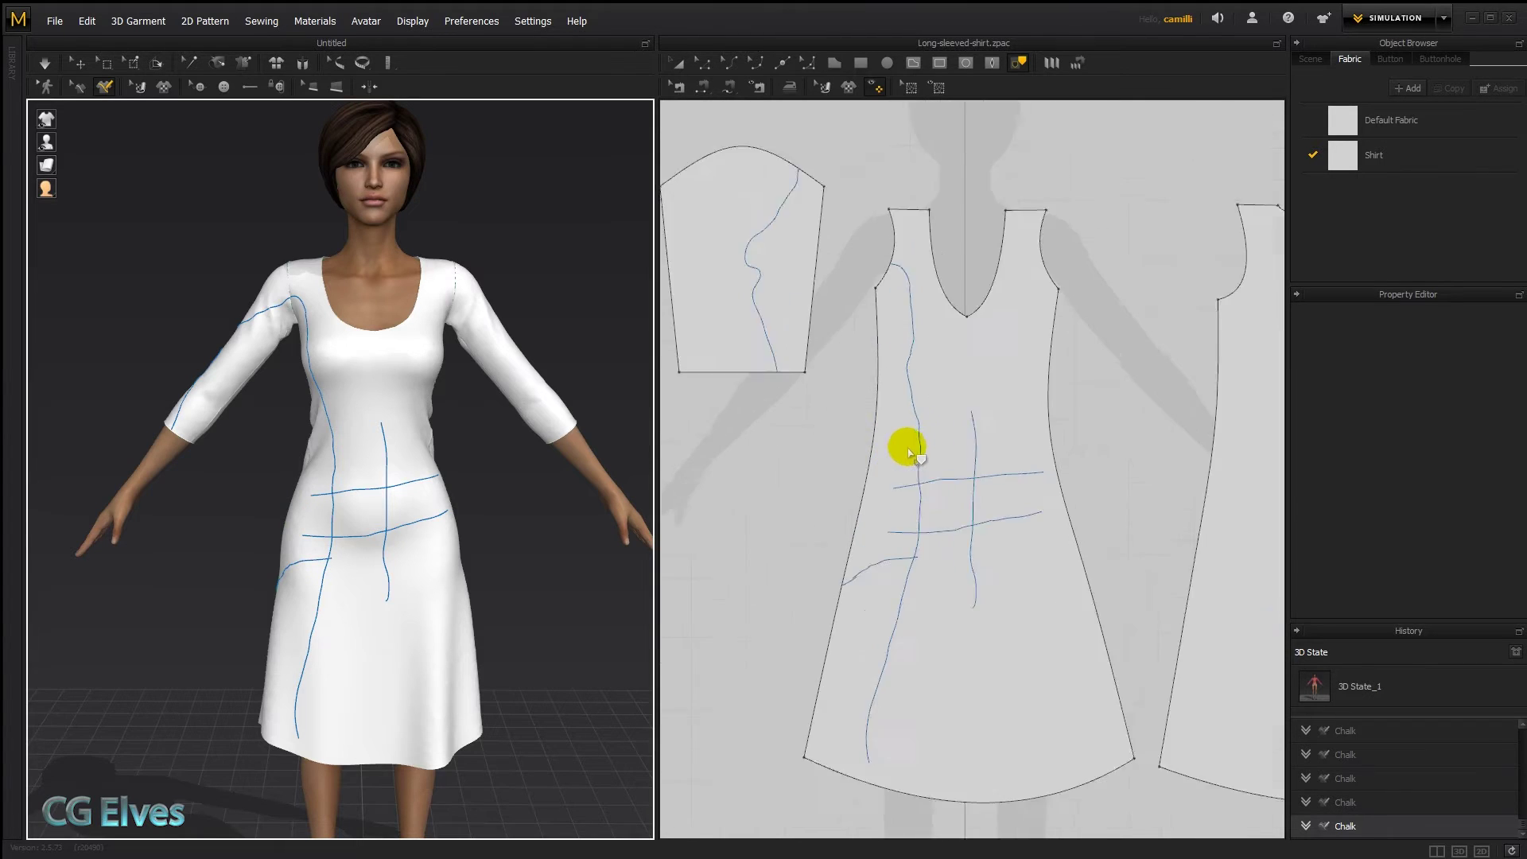
{"action": "scroll", "coordinate": [907, 453], "scroll_direction": "down", "scroll_amount": 3}
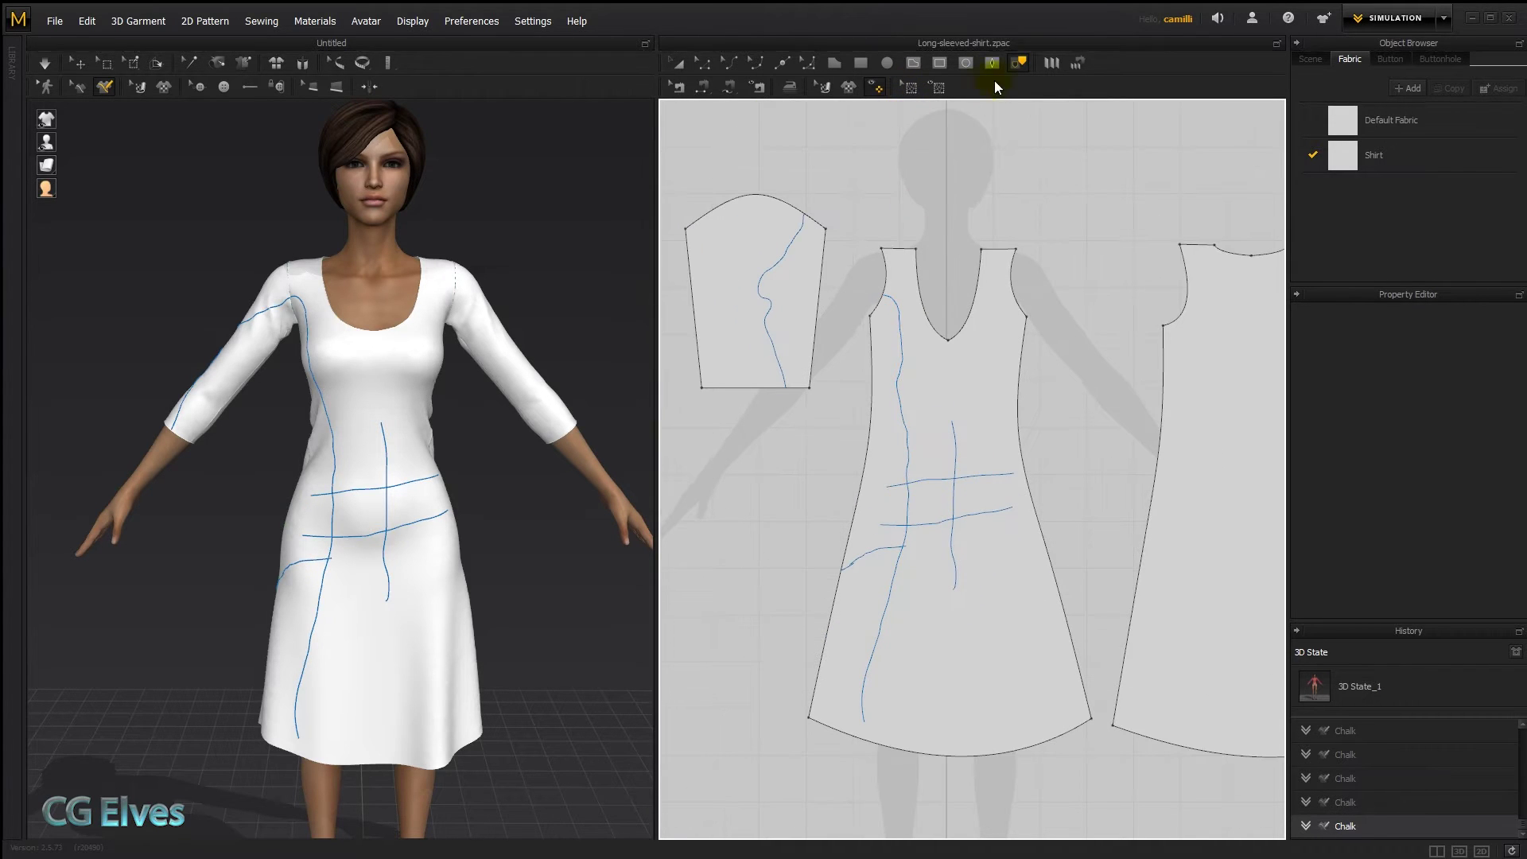
{"action": "left_click", "coordinate": [920, 485]}
{"action": "left_click", "coordinate": [908, 500], "text": "shift"}
{"action": "left_click", "coordinate": [923, 524], "text": "shift"}
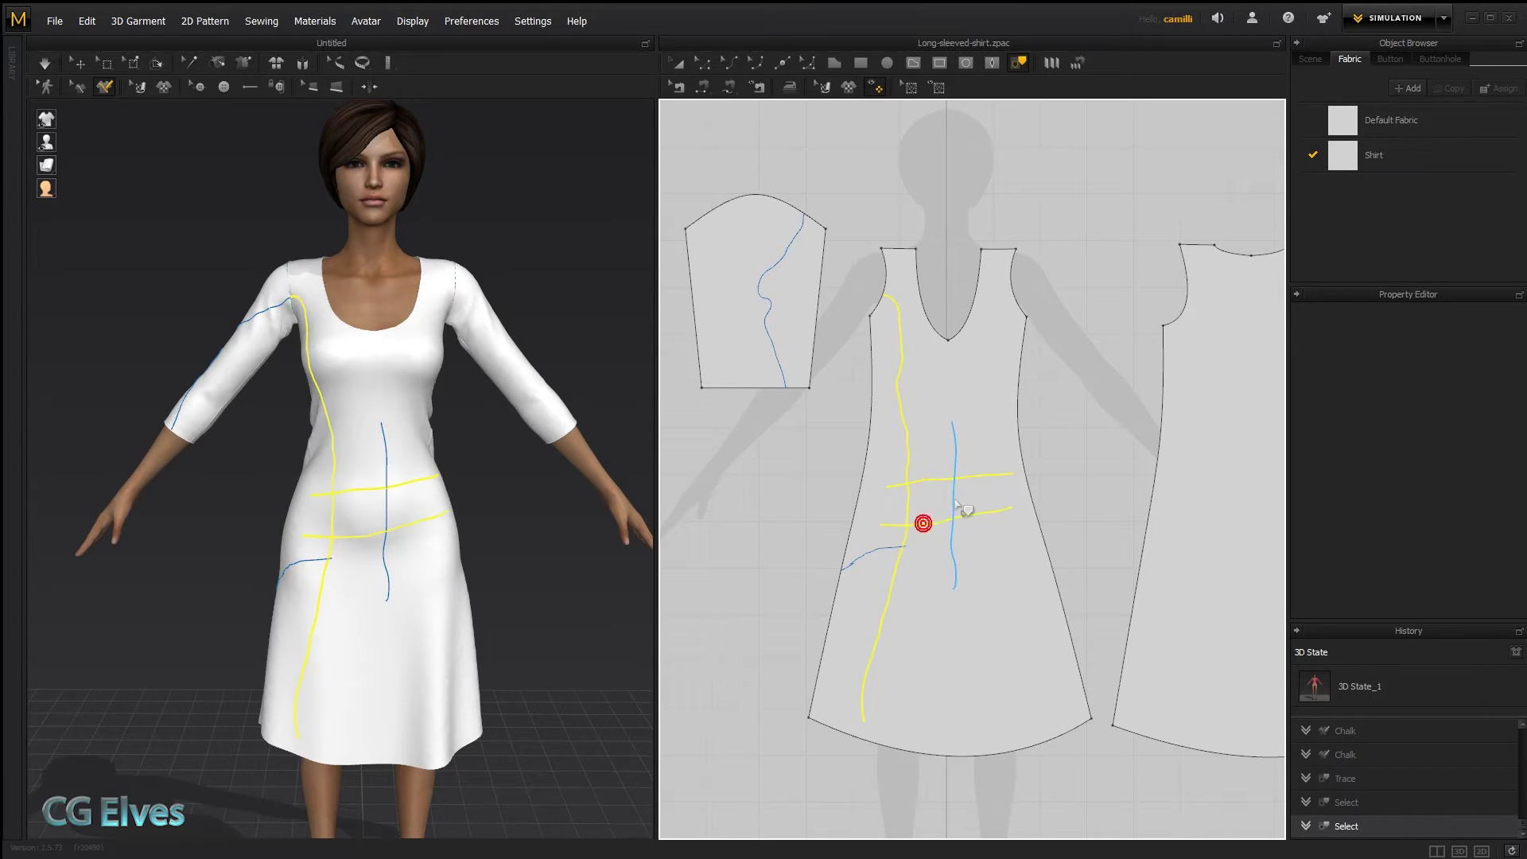
{"action": "left_click", "coordinate": [955, 492], "text": "shift"}
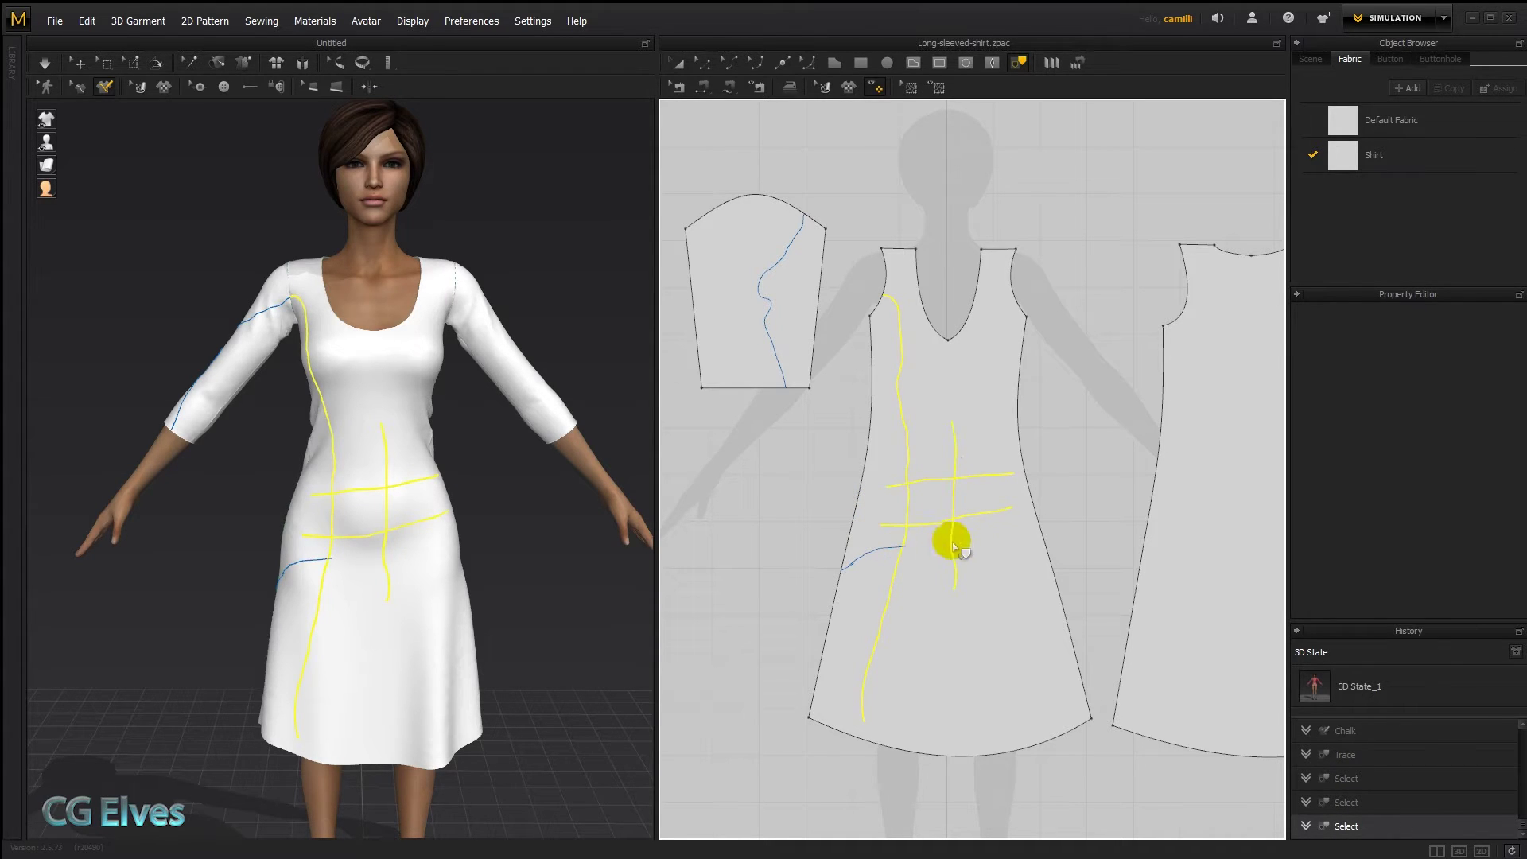
{"action": "right_click", "coordinate": [922, 479]}
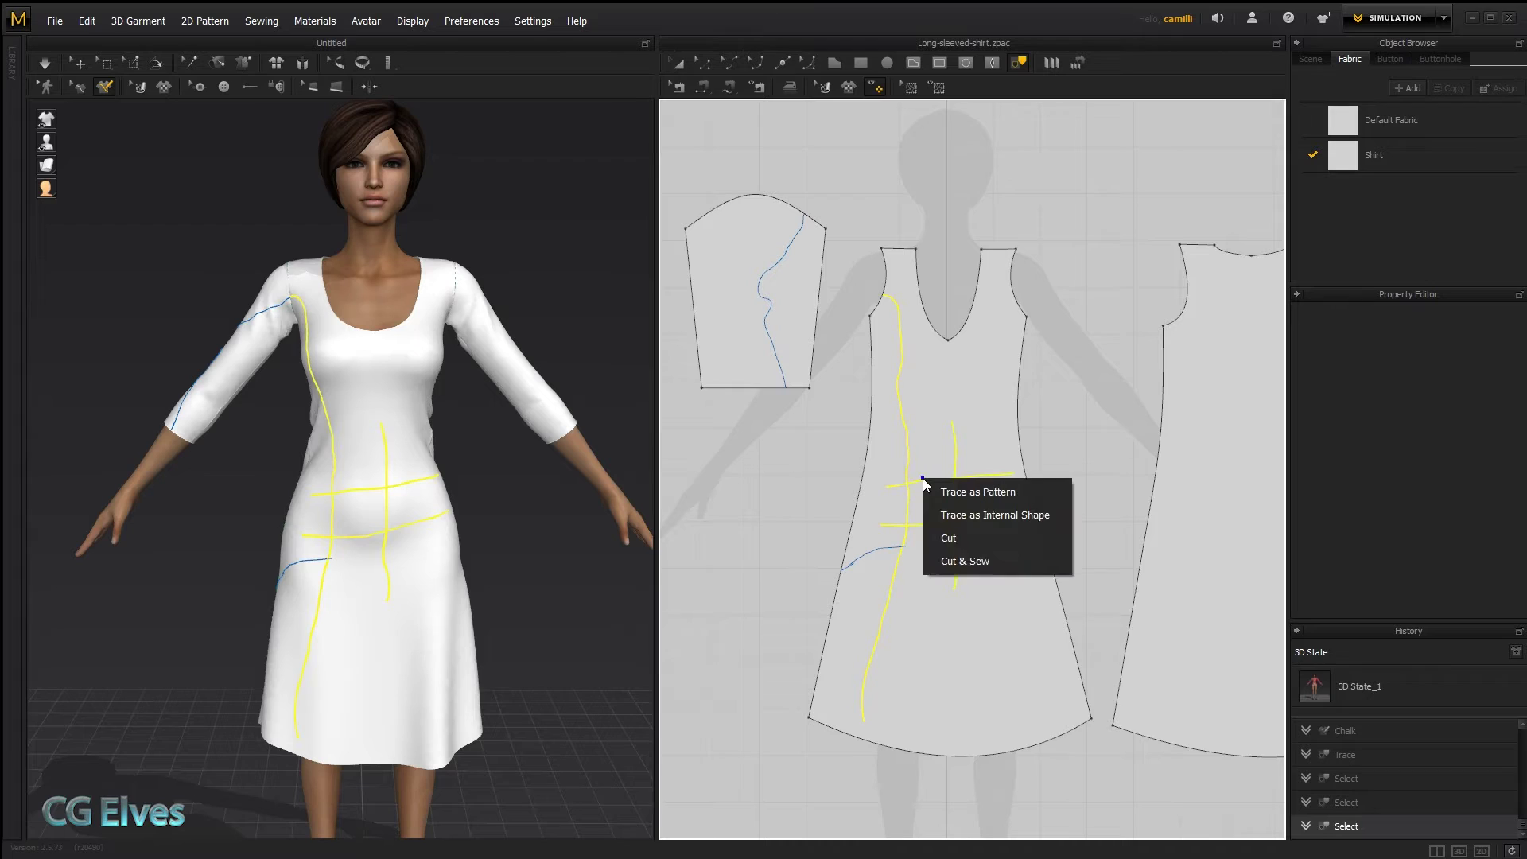
{"action": "left_click", "coordinate": [938, 489]}
Step: Move the traced four-sided pattern piece off the dress front into the free space between the front and back pieces
{"action": "mouse_move", "coordinate": [936, 516]}
{"action": "left_mouse_down"}
{"action": "mouse_move", "coordinate": [914, 511]}
{"action": "mouse_move", "coordinate": [978, 415]}
{"action": "mouse_move", "coordinate": [983, 378]}
{"action": "left_mouse_up"}
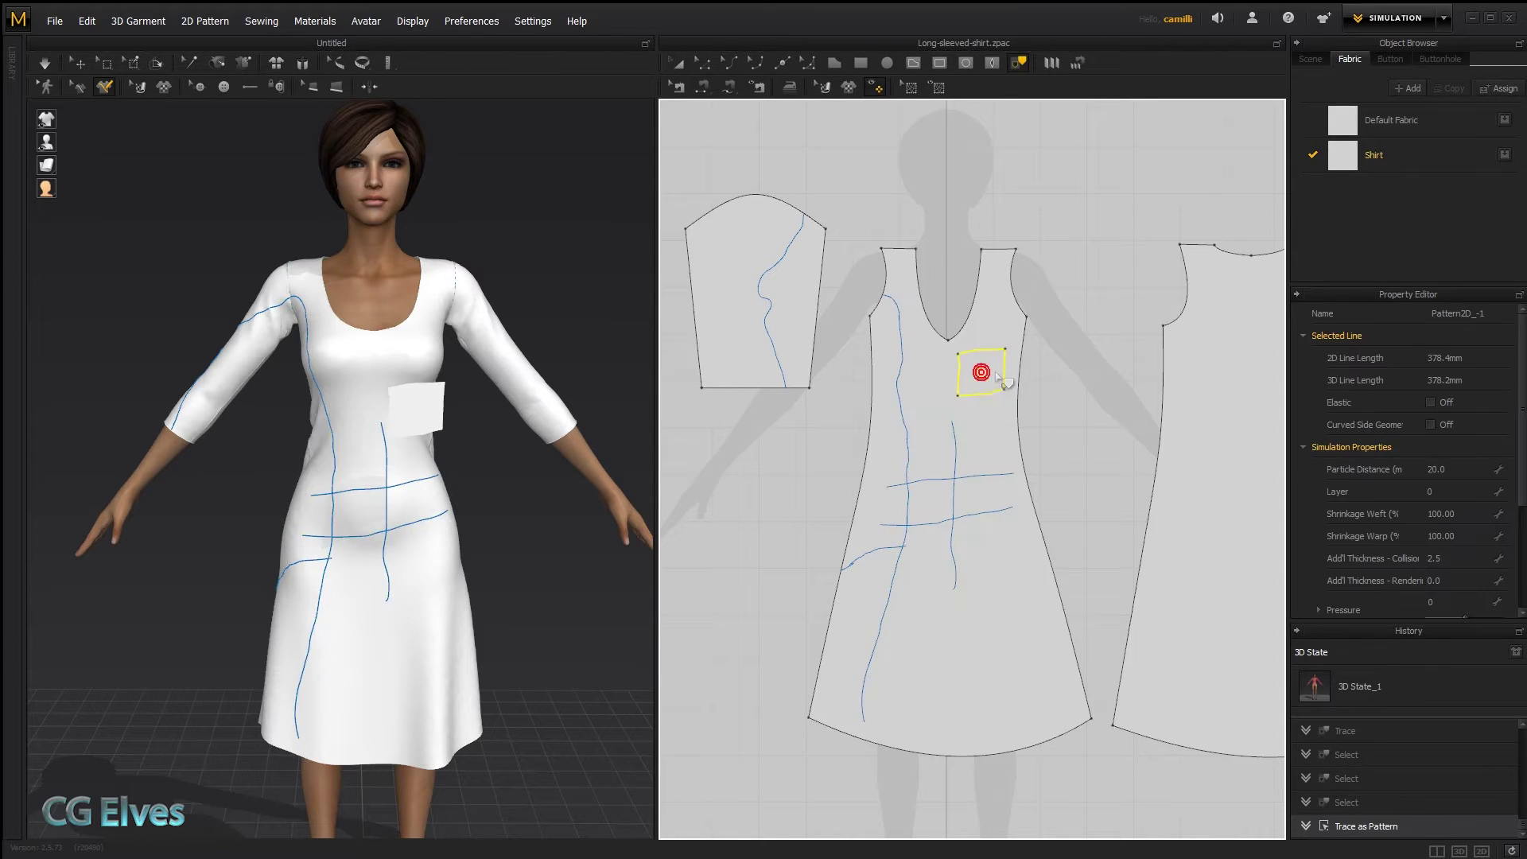
{"action": "left_click_drag", "start_coordinate": [1081, 386], "coordinate": [1083, 389]}
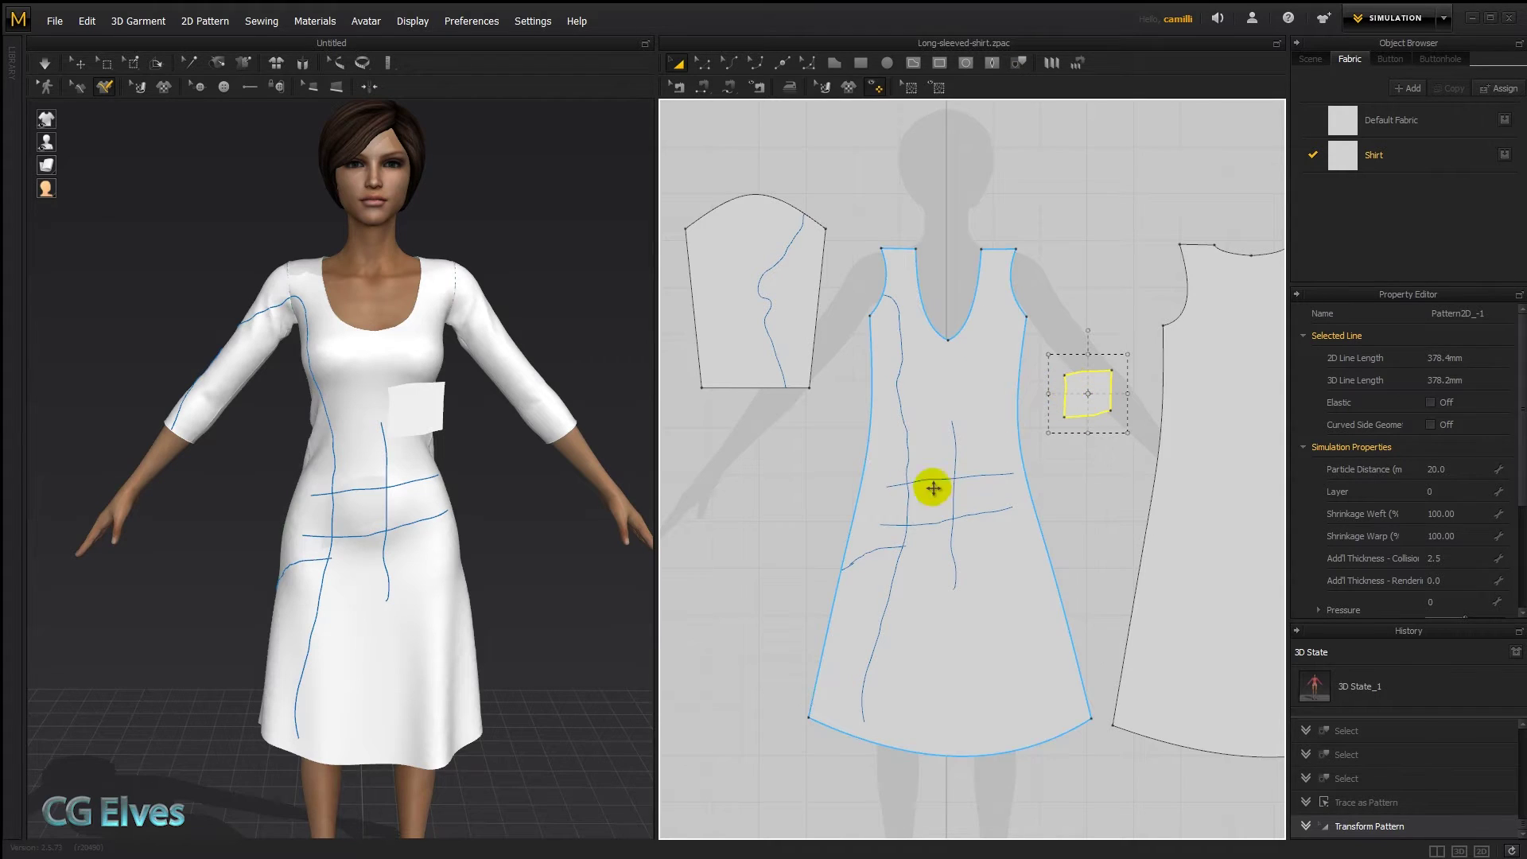
{"action": "left_click", "coordinate": [1067, 498]}
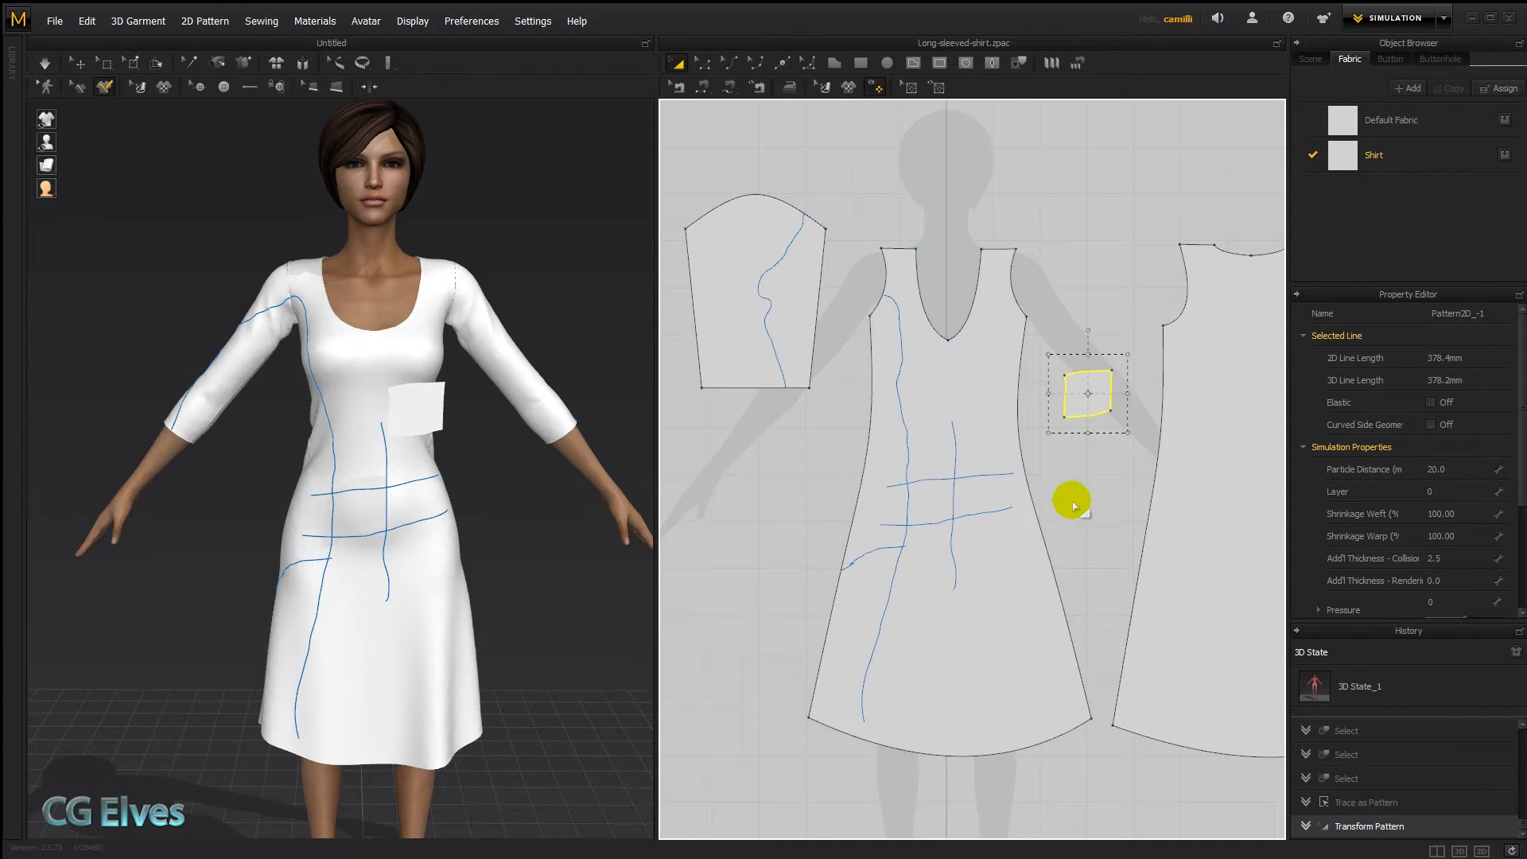
Step: Try to trace the long vertical, upper horizontal and short vertical chalk lines, which enclose no area, as a pattern
{"action": "left_click", "coordinate": [1018, 63]}
{"action": "left_click", "coordinate": [917, 499]}
{"action": "left_click", "coordinate": [916, 482], "text": "shift"}
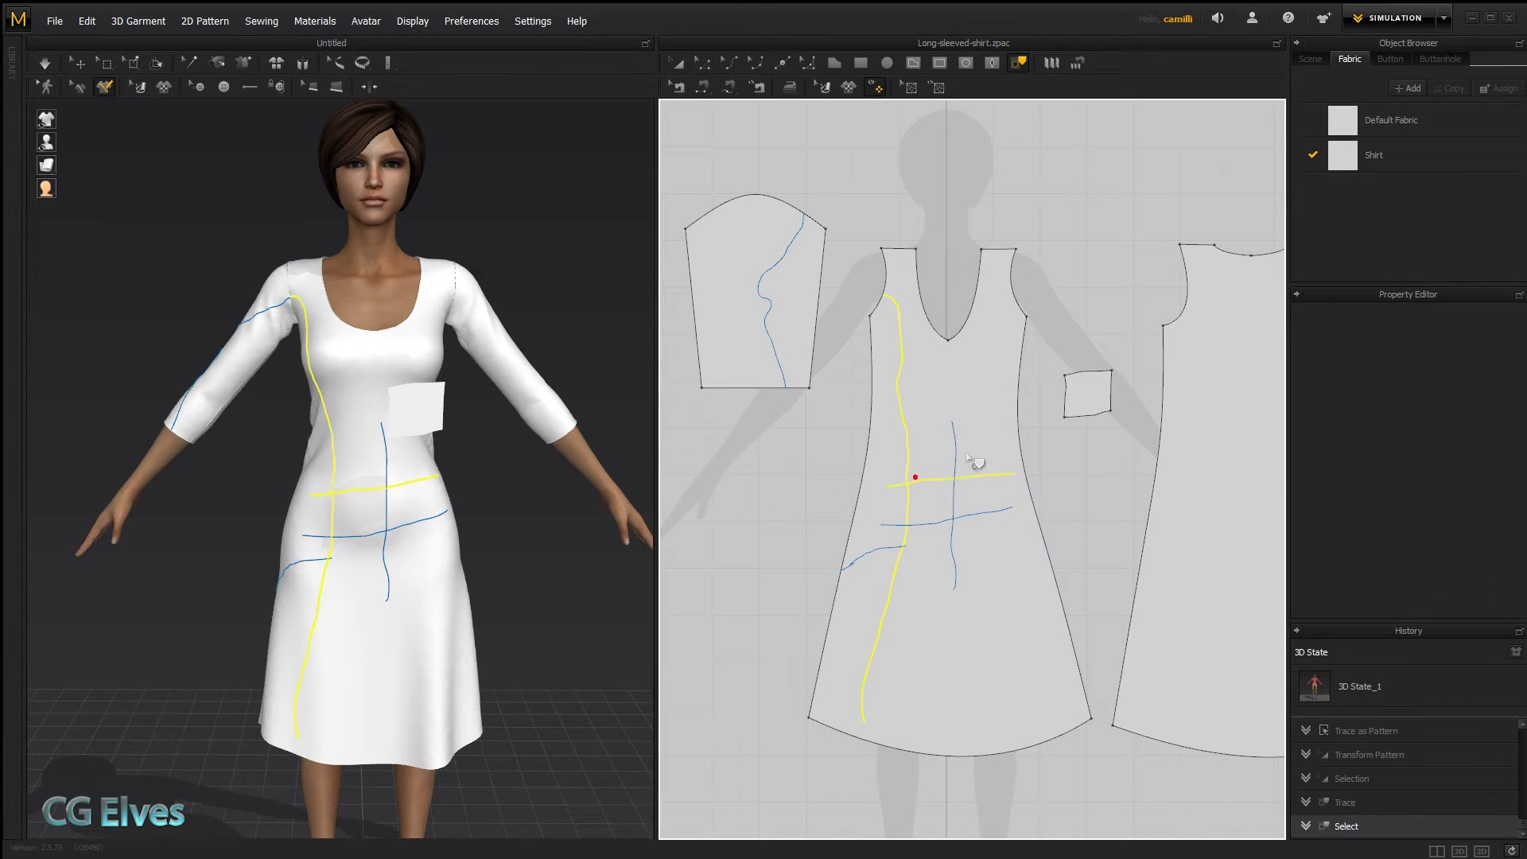
{"action": "left_click", "coordinate": [955, 450], "text": "shift"}
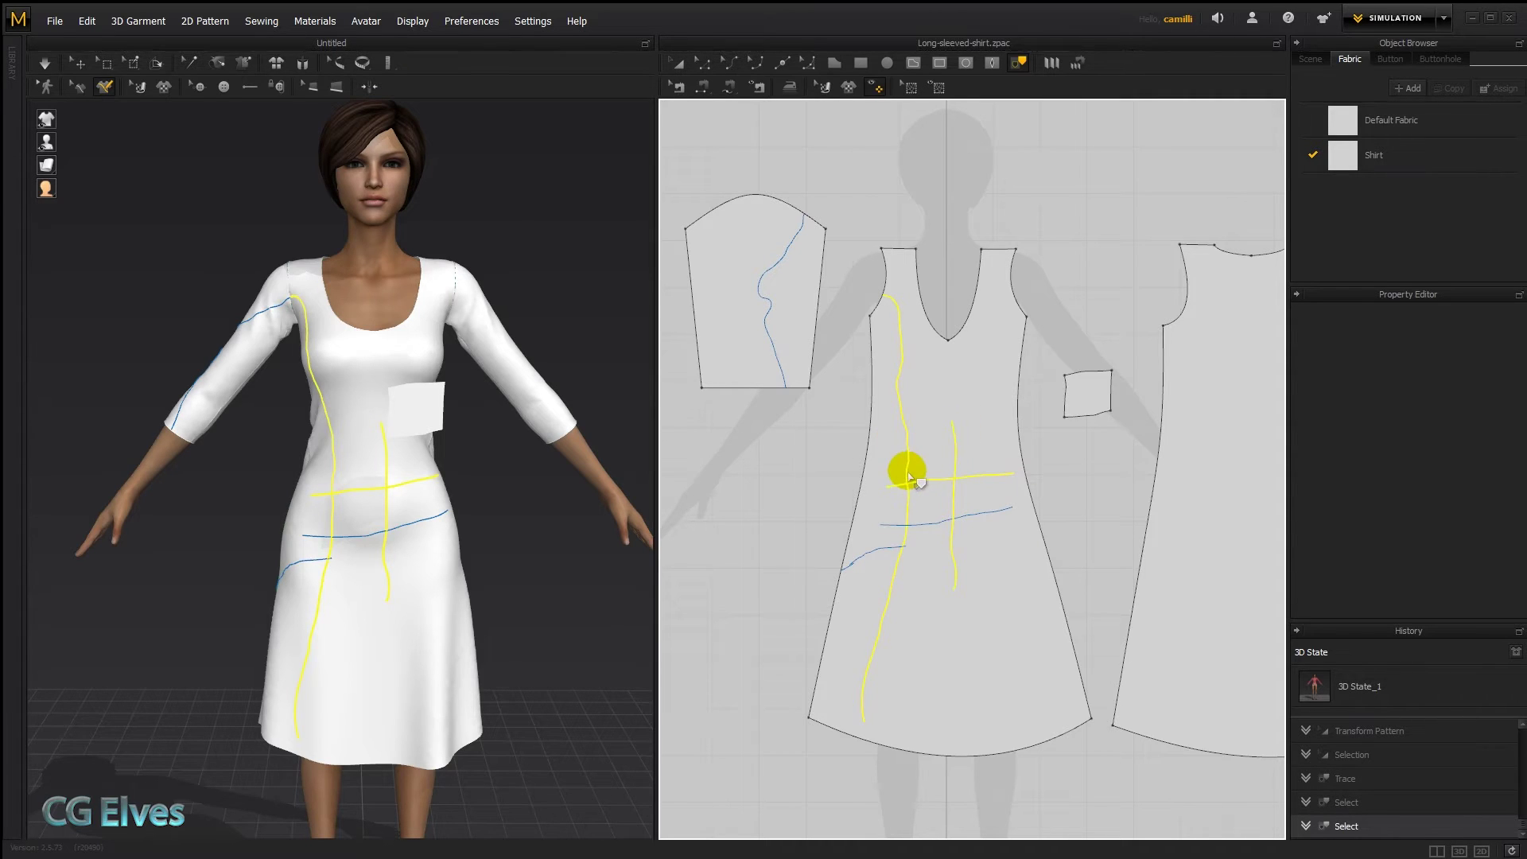
{"action": "right_click", "coordinate": [954, 435]}
{"action": "left_click", "coordinate": [974, 468]}
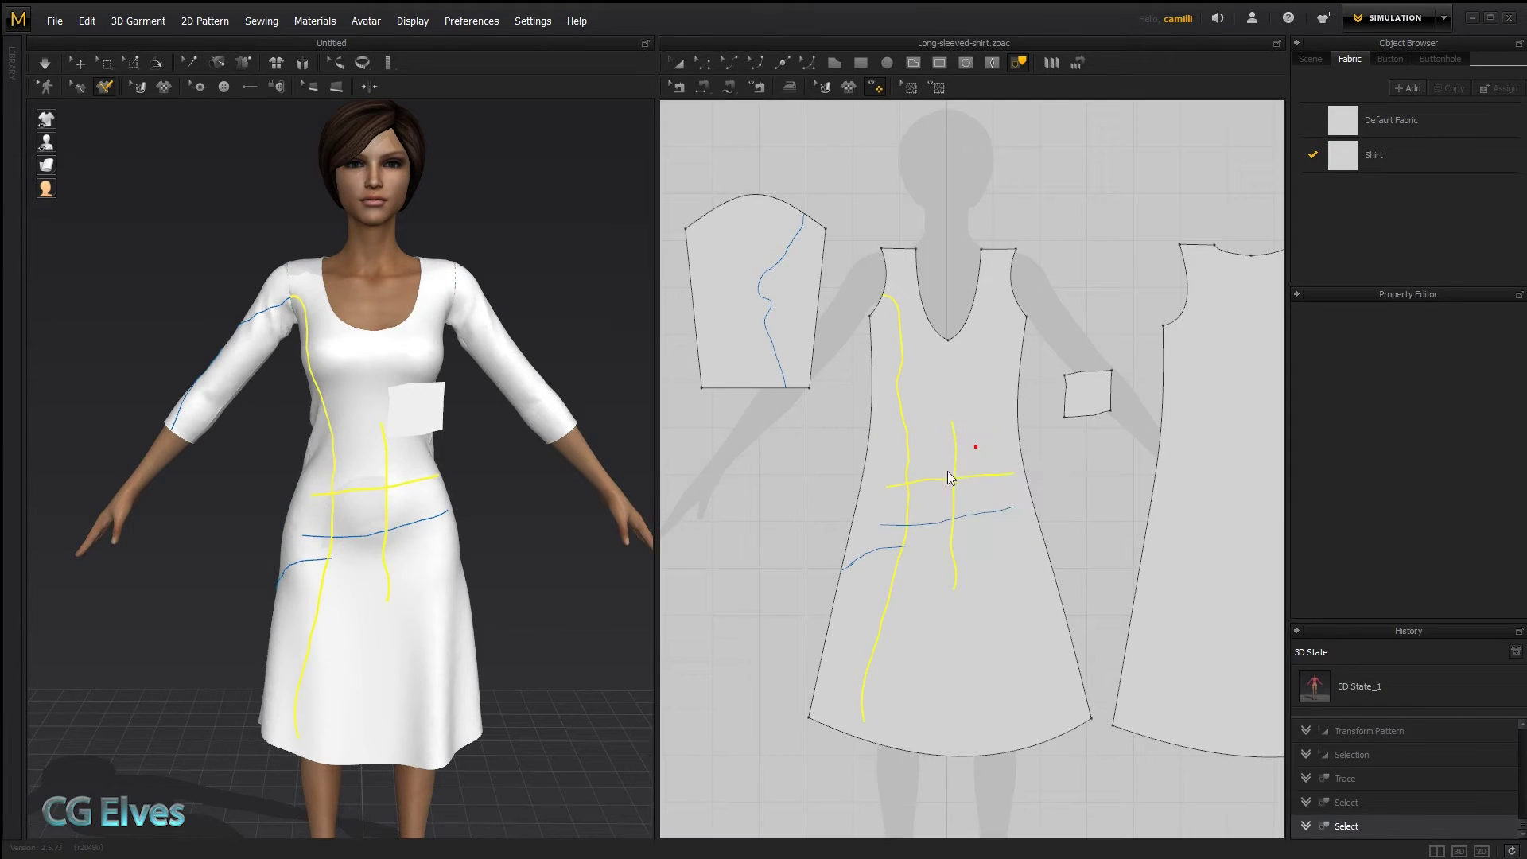
{"action": "left_click", "coordinate": [589, 478]}
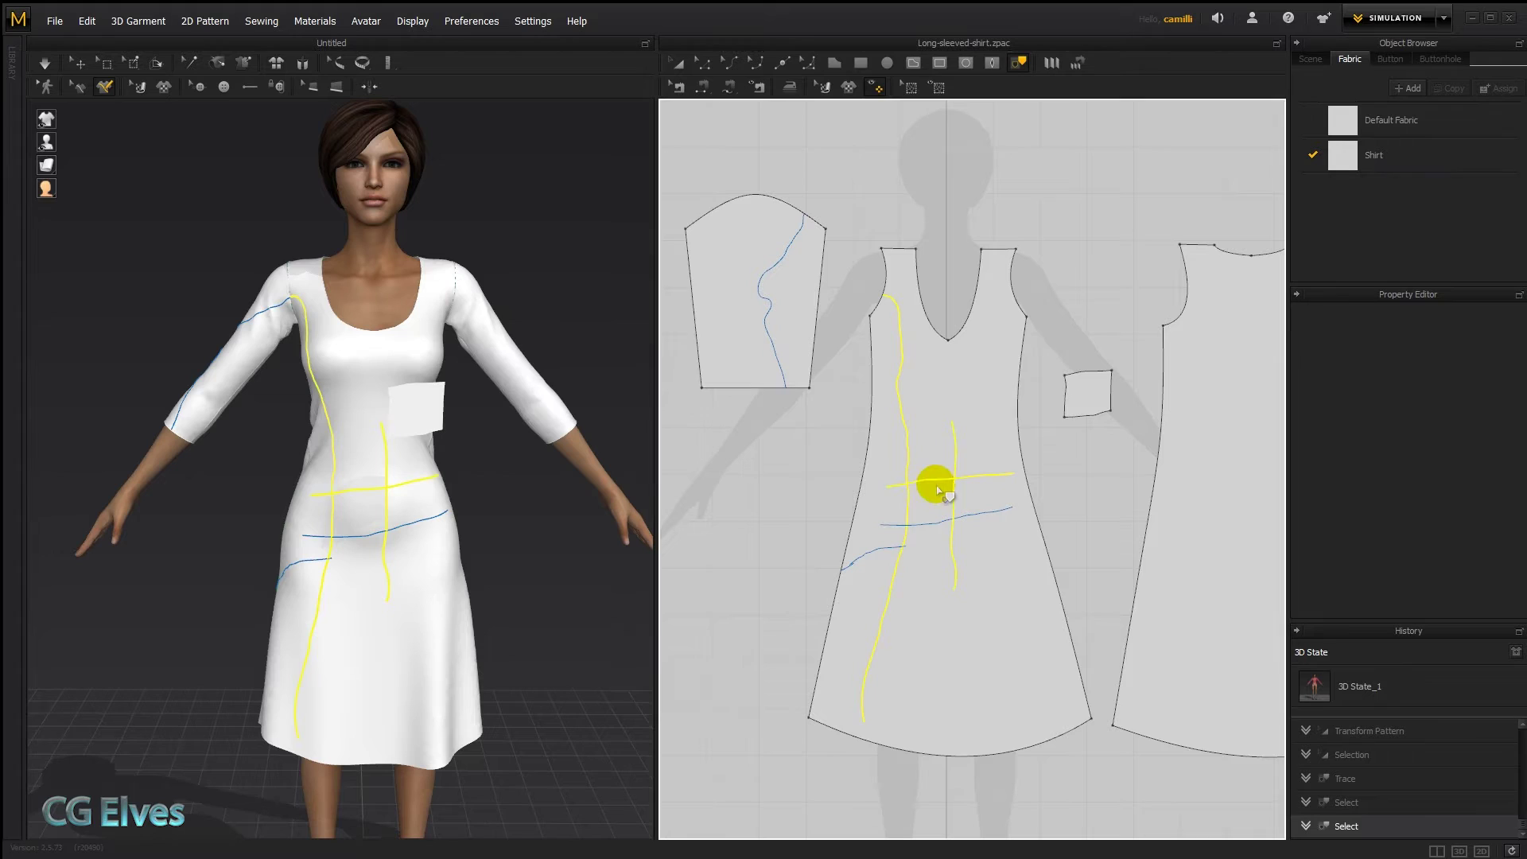
{"action": "left_click", "coordinate": [1101, 459]}
Step: Move the small four-sided pattern piece lower, between the dress front and back pieces
{"action": "key", "text": "a"}
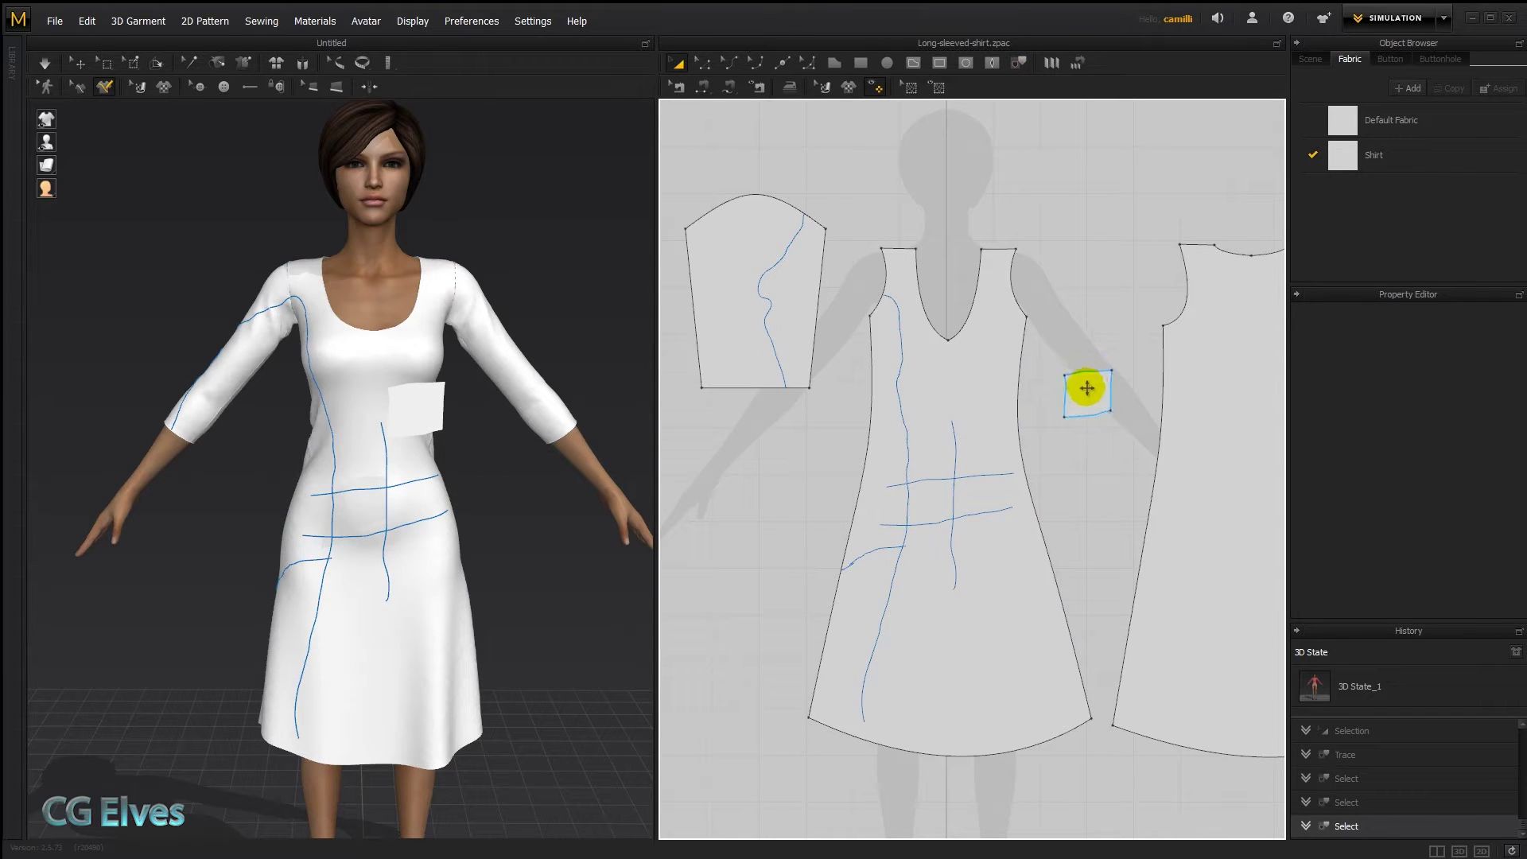
{"action": "left_click_drag", "start_coordinate": [1086, 388], "coordinate": [1095, 462]}
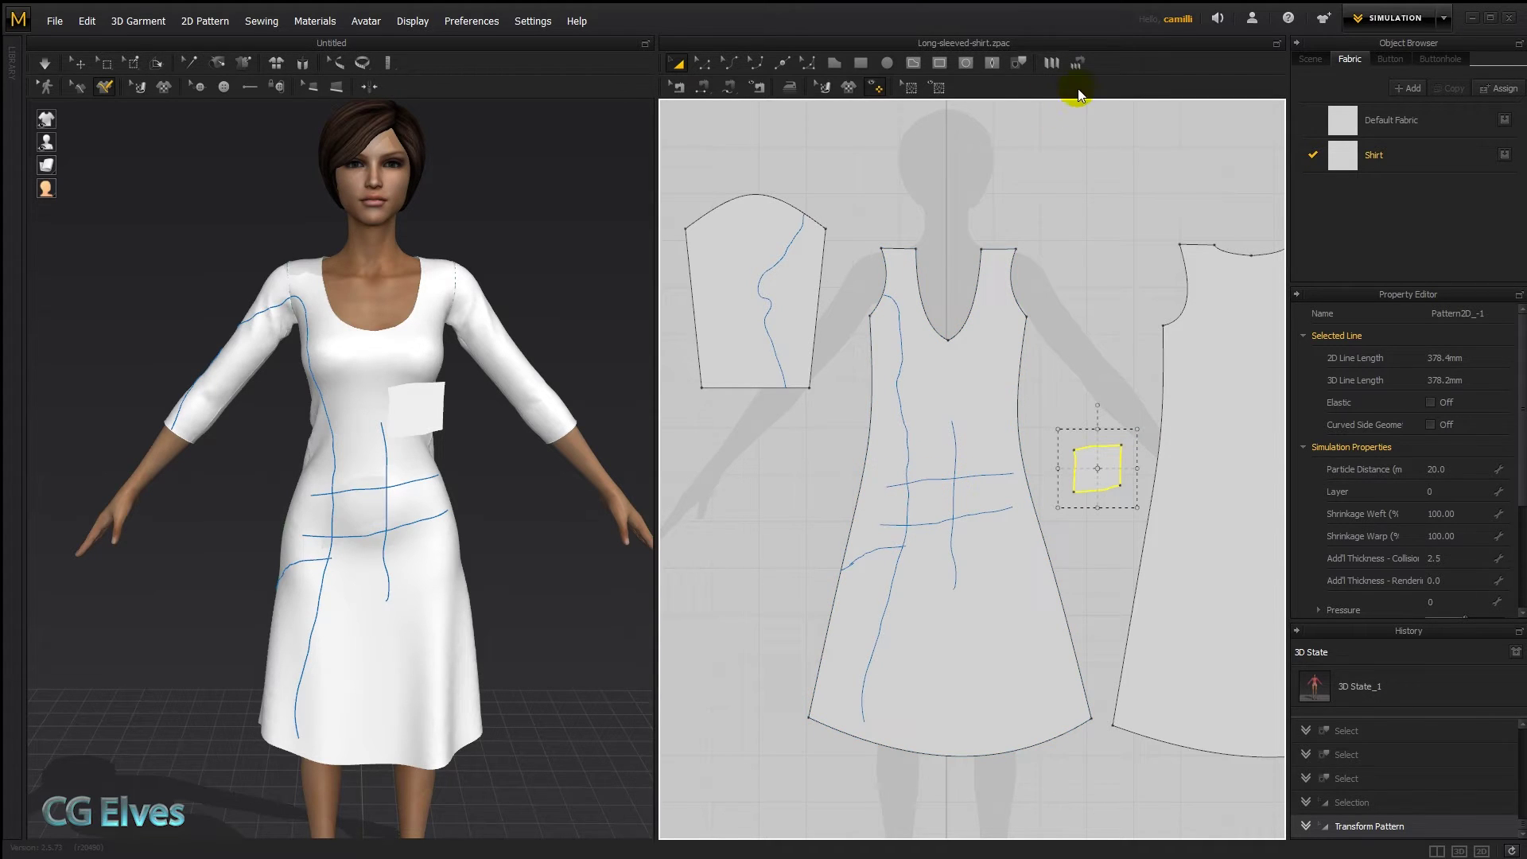
Step: Trace the four crossing chalk lines on the dress front as an internal shape outlining their enclosed area
{"action": "left_click", "coordinate": [1010, 62]}
{"action": "left_click", "coordinate": [909, 483]}
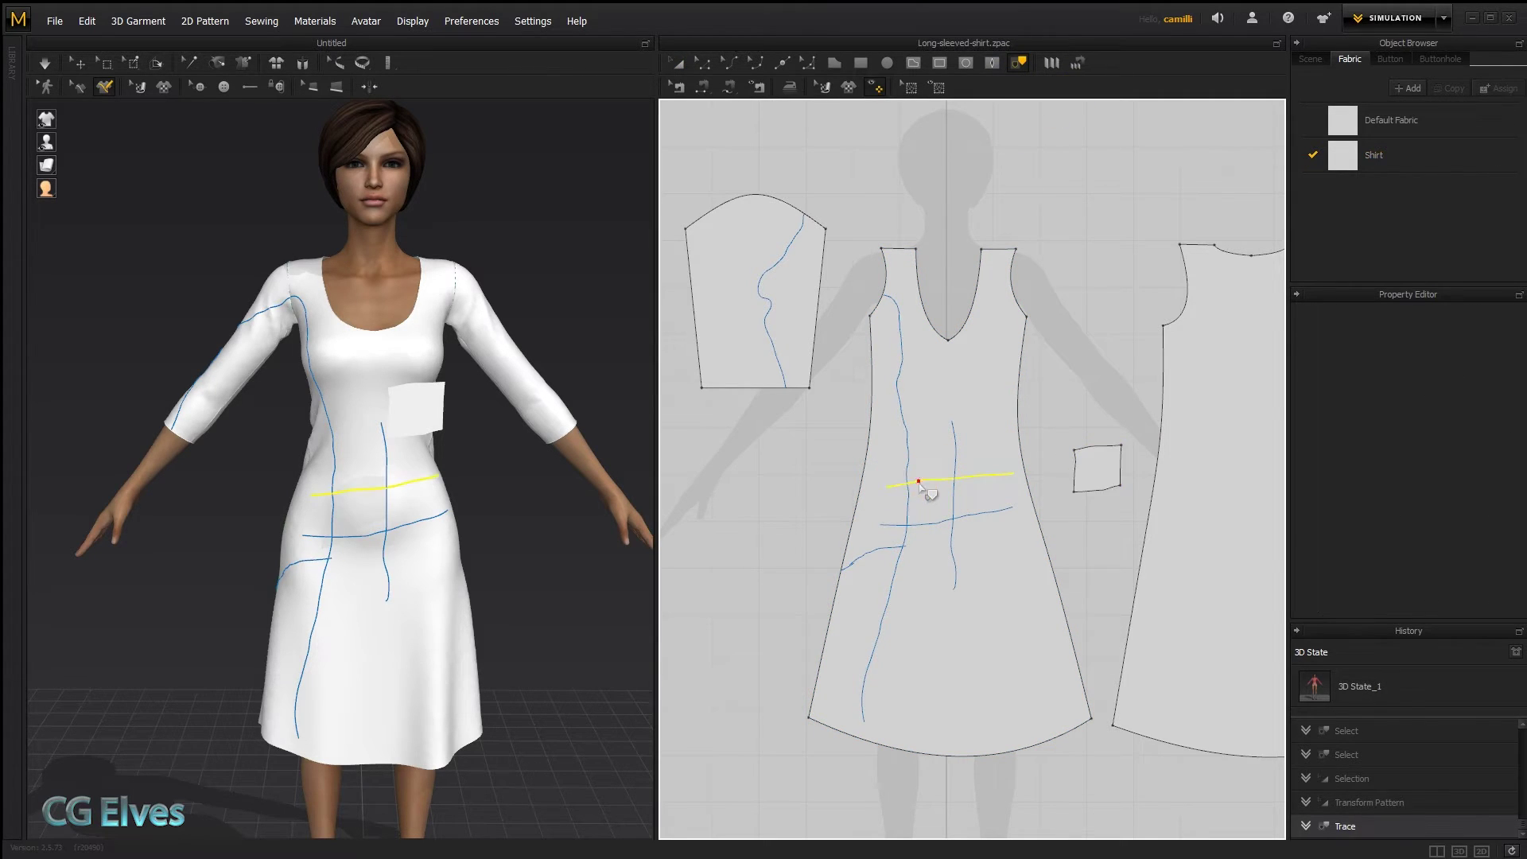
{"action": "left_click", "coordinate": [908, 503], "text": "shift"}
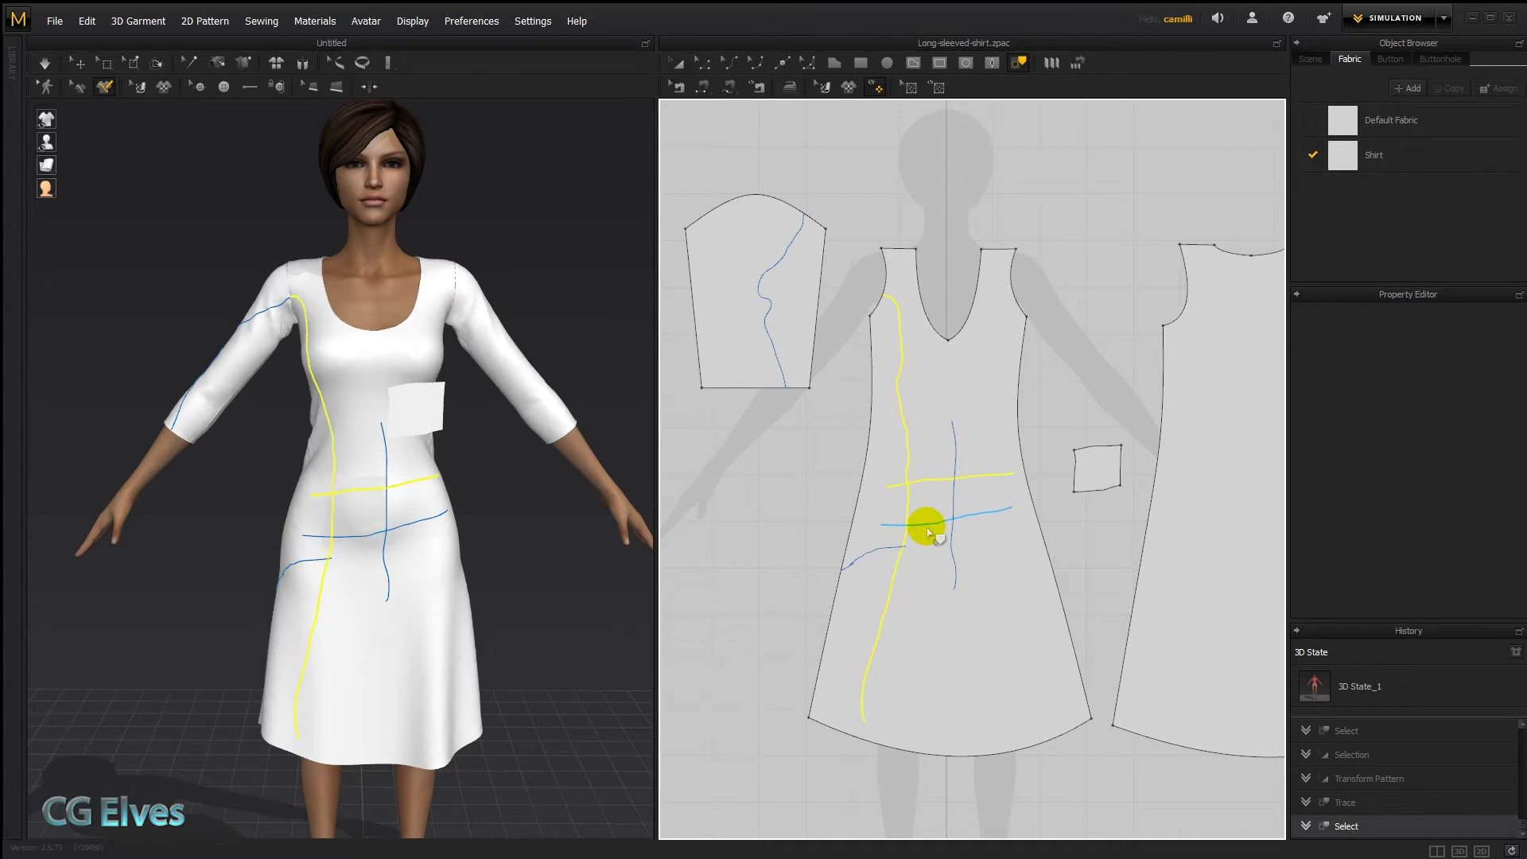
{"action": "left_click", "coordinate": [956, 519], "text": "shift"}
{"action": "left_click", "coordinate": [955, 501], "text": "shift"}
{"action": "right_click", "coordinate": [953, 499]}
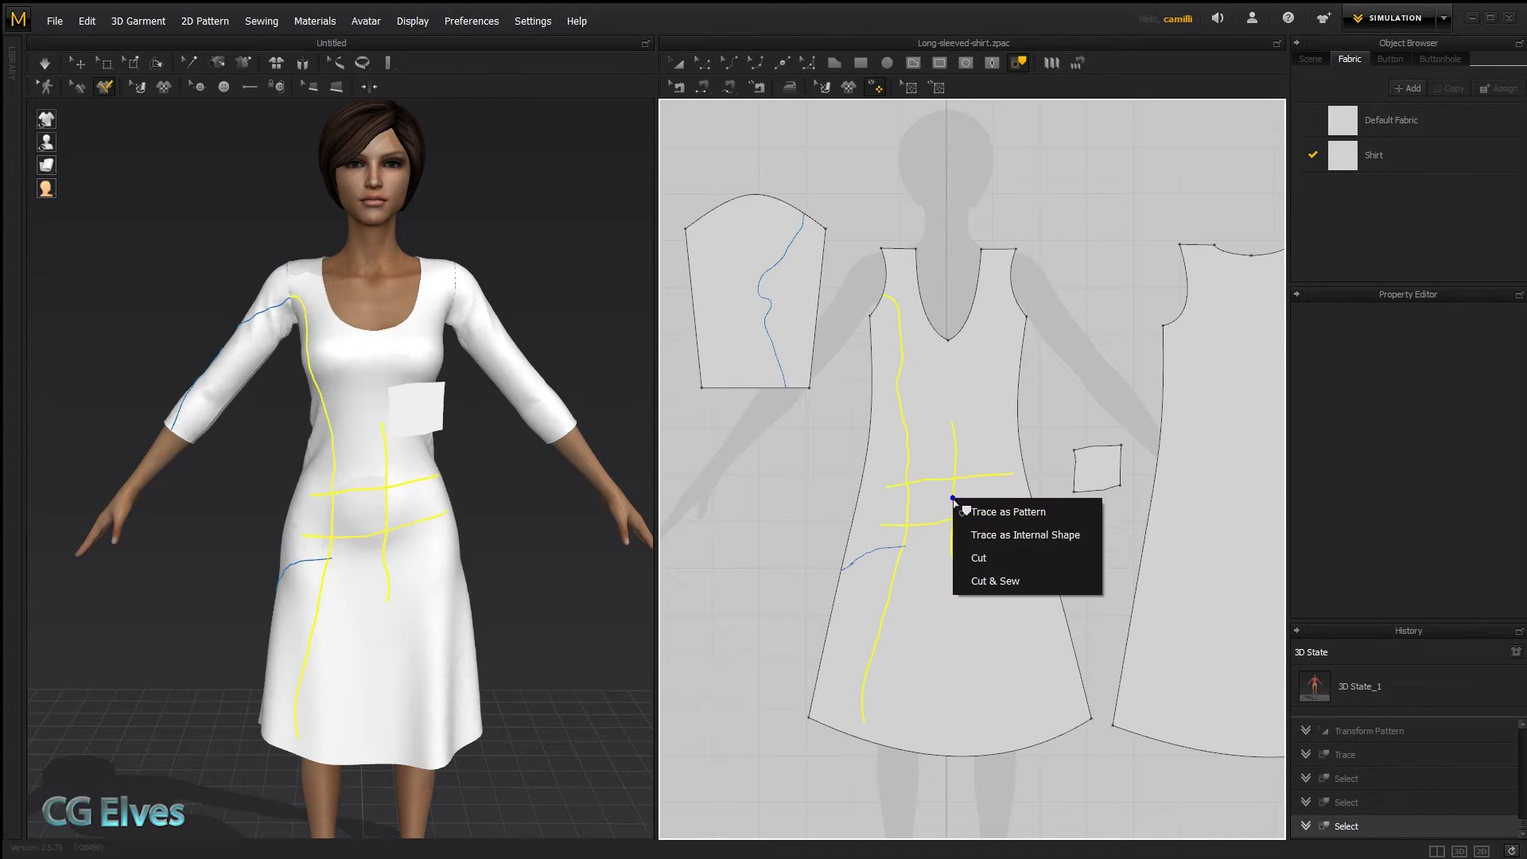
{"action": "left_click", "coordinate": [1036, 536]}
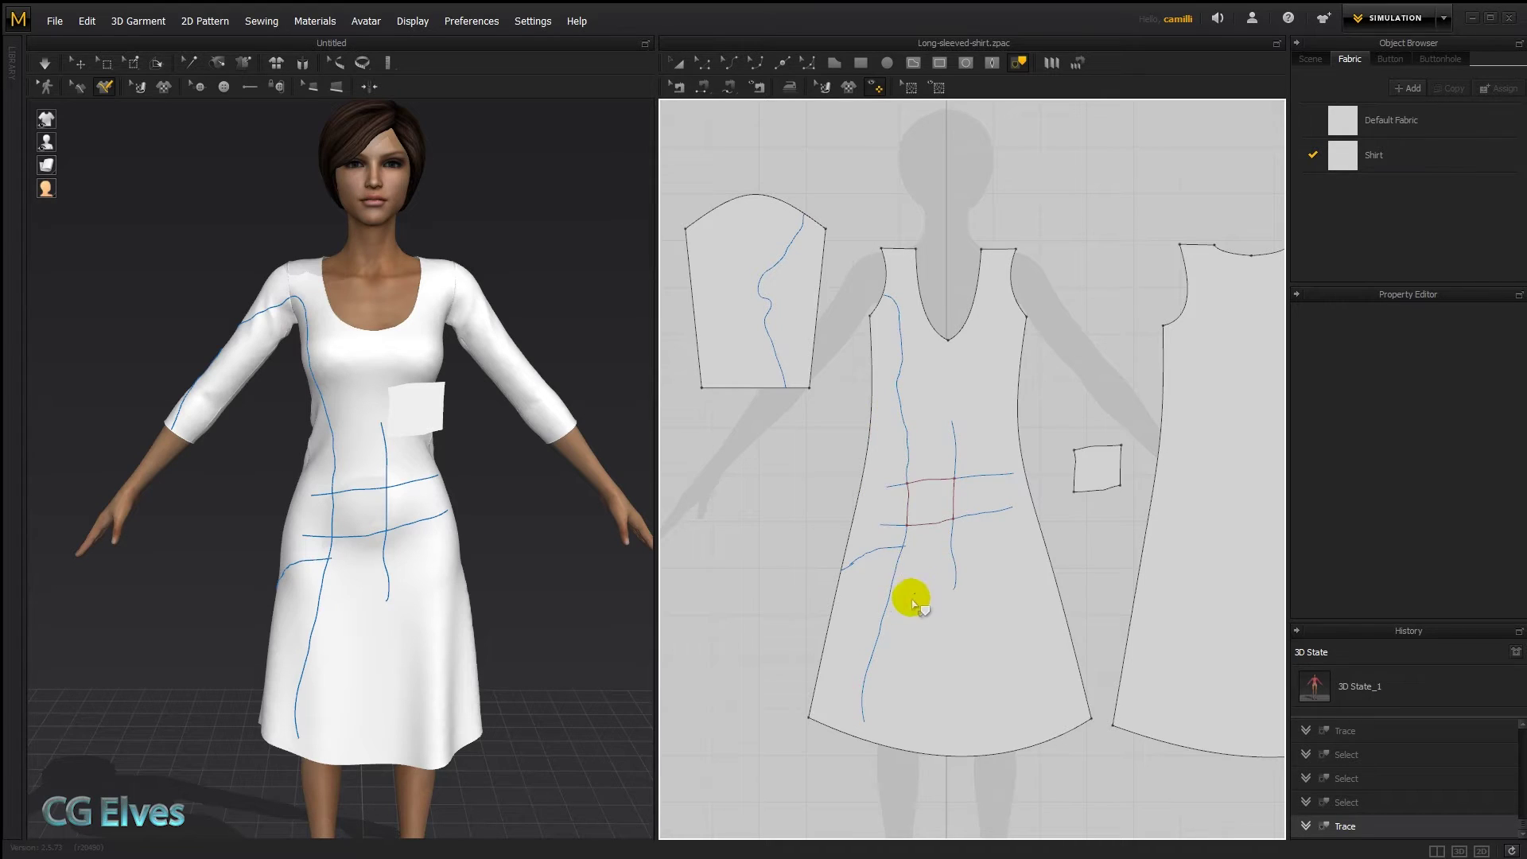
Step: Trace the short vertical chalk line as an internal shape and move the traced line aside, away from the enclosed four-sided shape
{"action": "right_click", "coordinate": [957, 445]}
{"action": "left_click", "coordinate": [991, 478]}
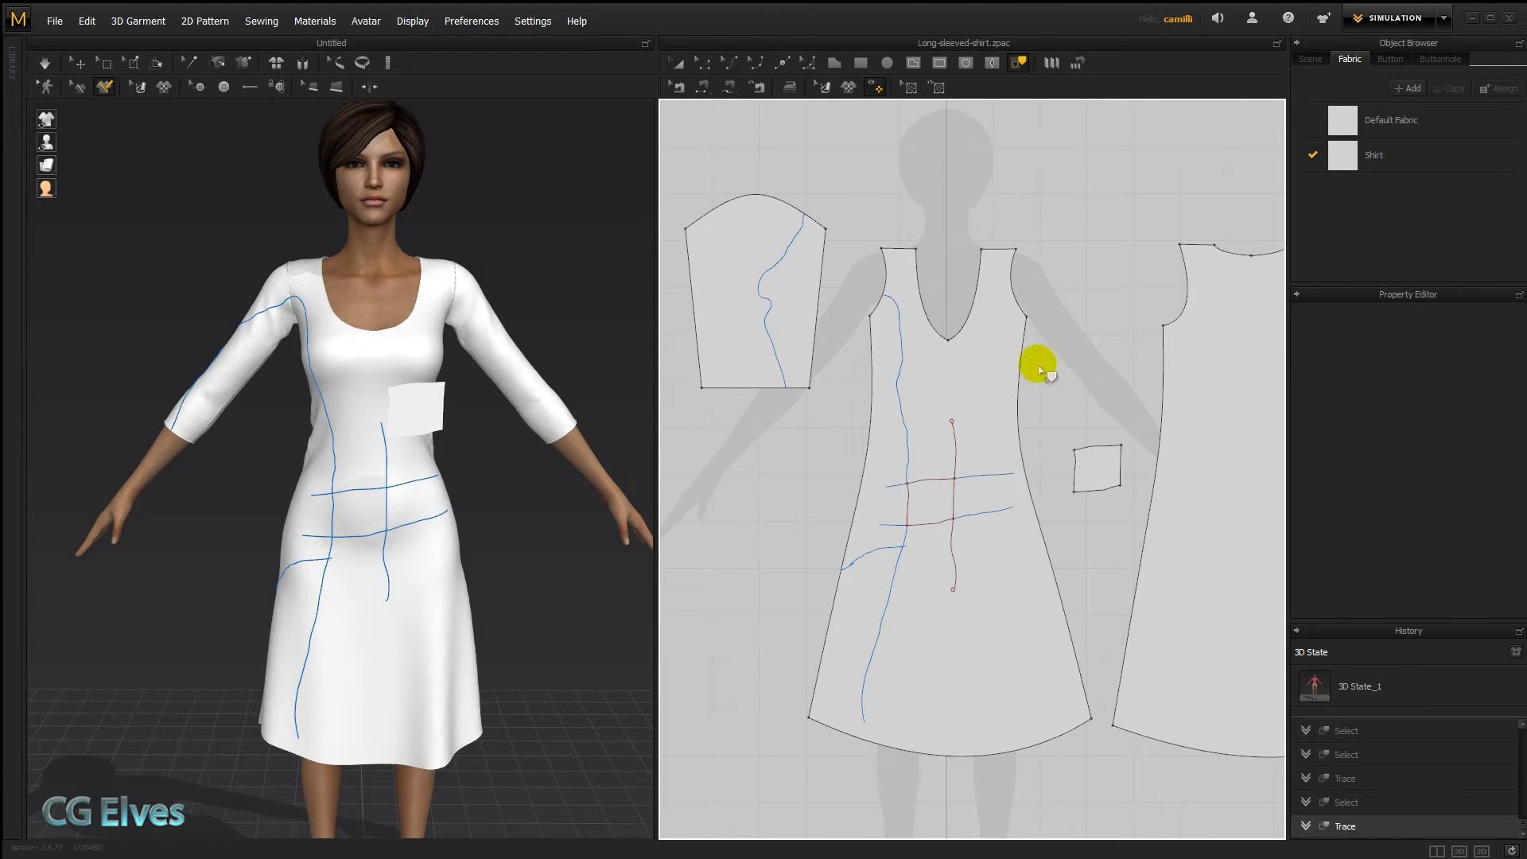
{"action": "left_click", "coordinate": [953, 442]}
{"action": "key", "text": "z"}
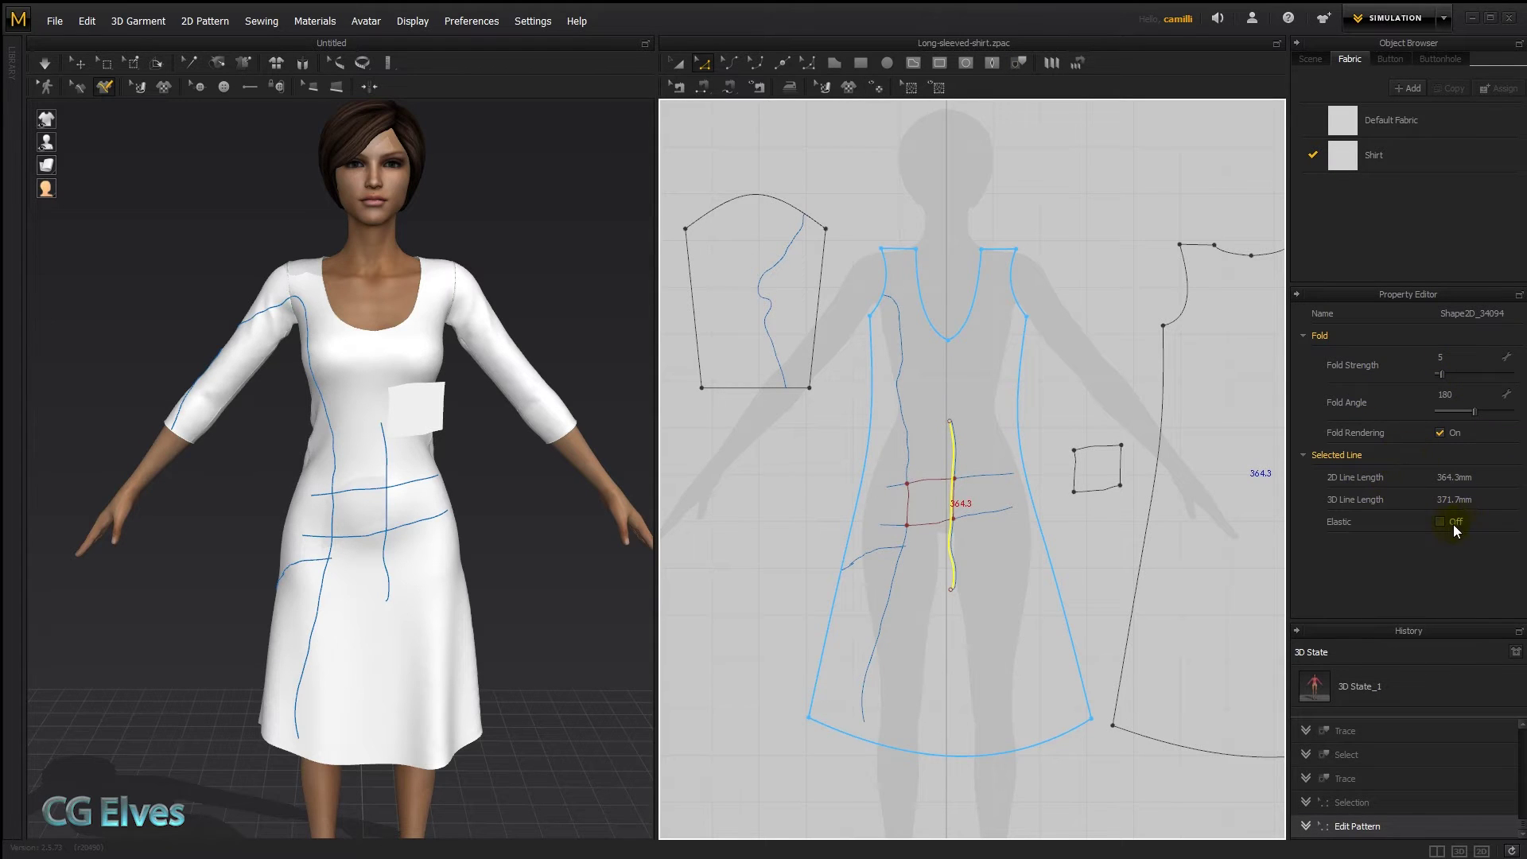
{"action": "left_click", "coordinate": [1089, 374]}
{"action": "left_click", "coordinate": [890, 361]}
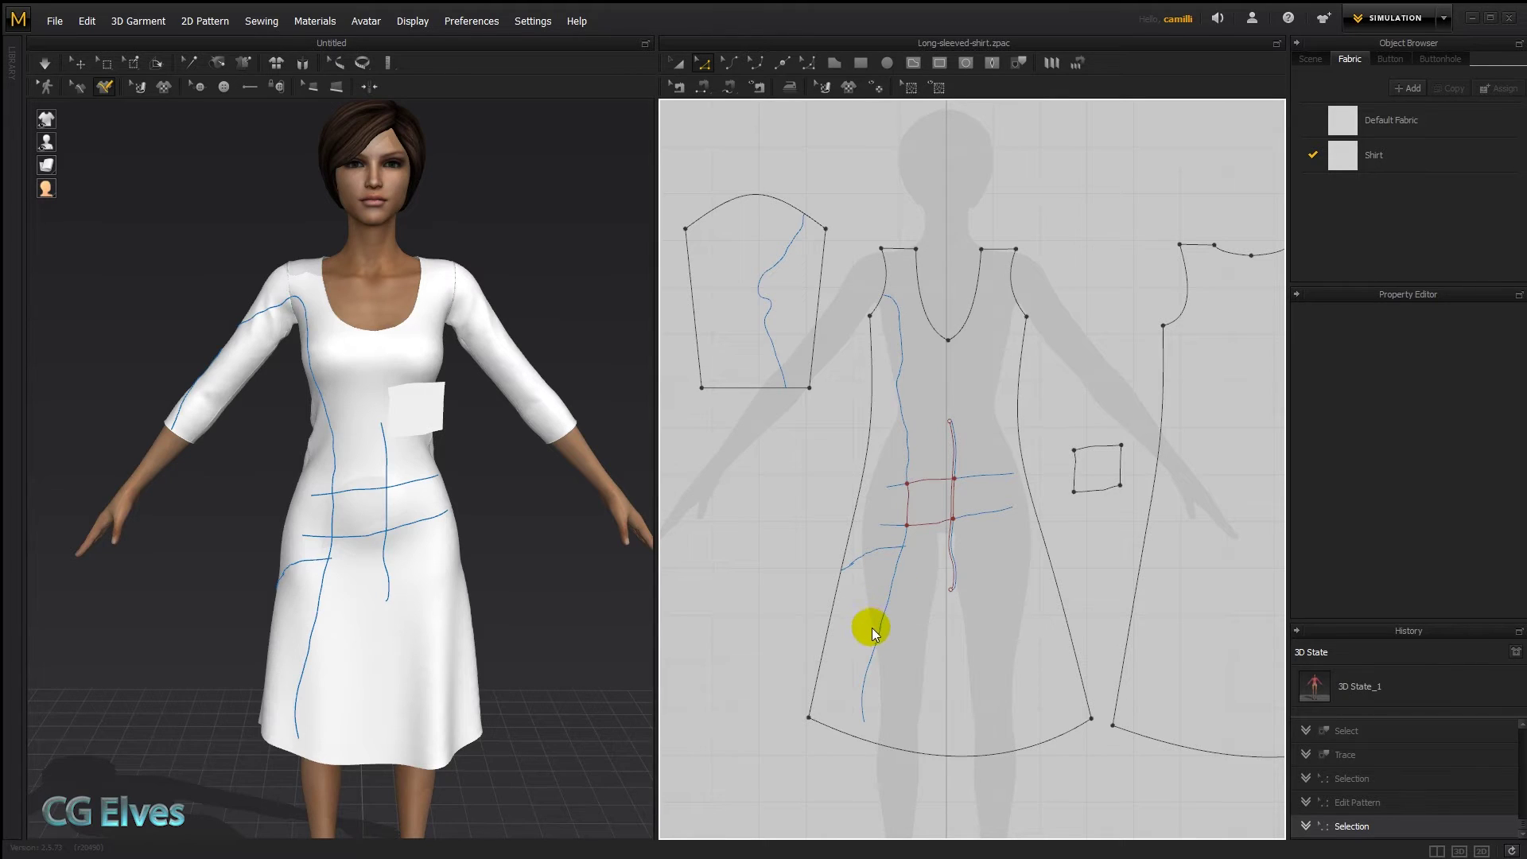
{"action": "left_click_drag", "start_coordinate": [961, 434], "coordinate": [1010, 542]}
Step: Delete all curve points from the separate traced vertical line on the dress front and reshape it into an S-curve
{"action": "key", "text": "c"}
{"action": "left_click", "coordinate": [756, 63]}
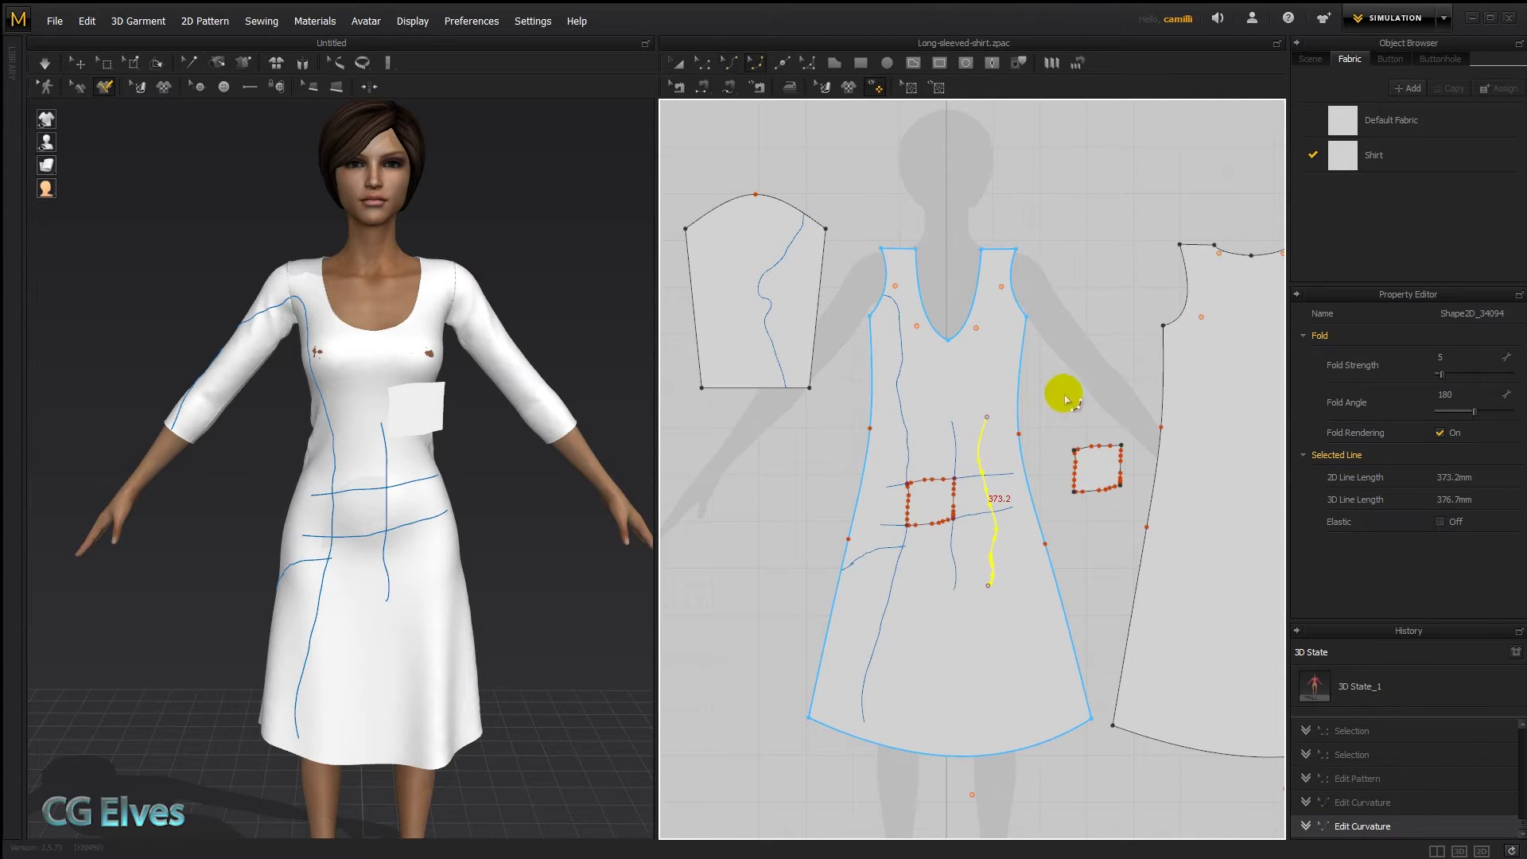
{"action": "right_click", "coordinate": [981, 470]}
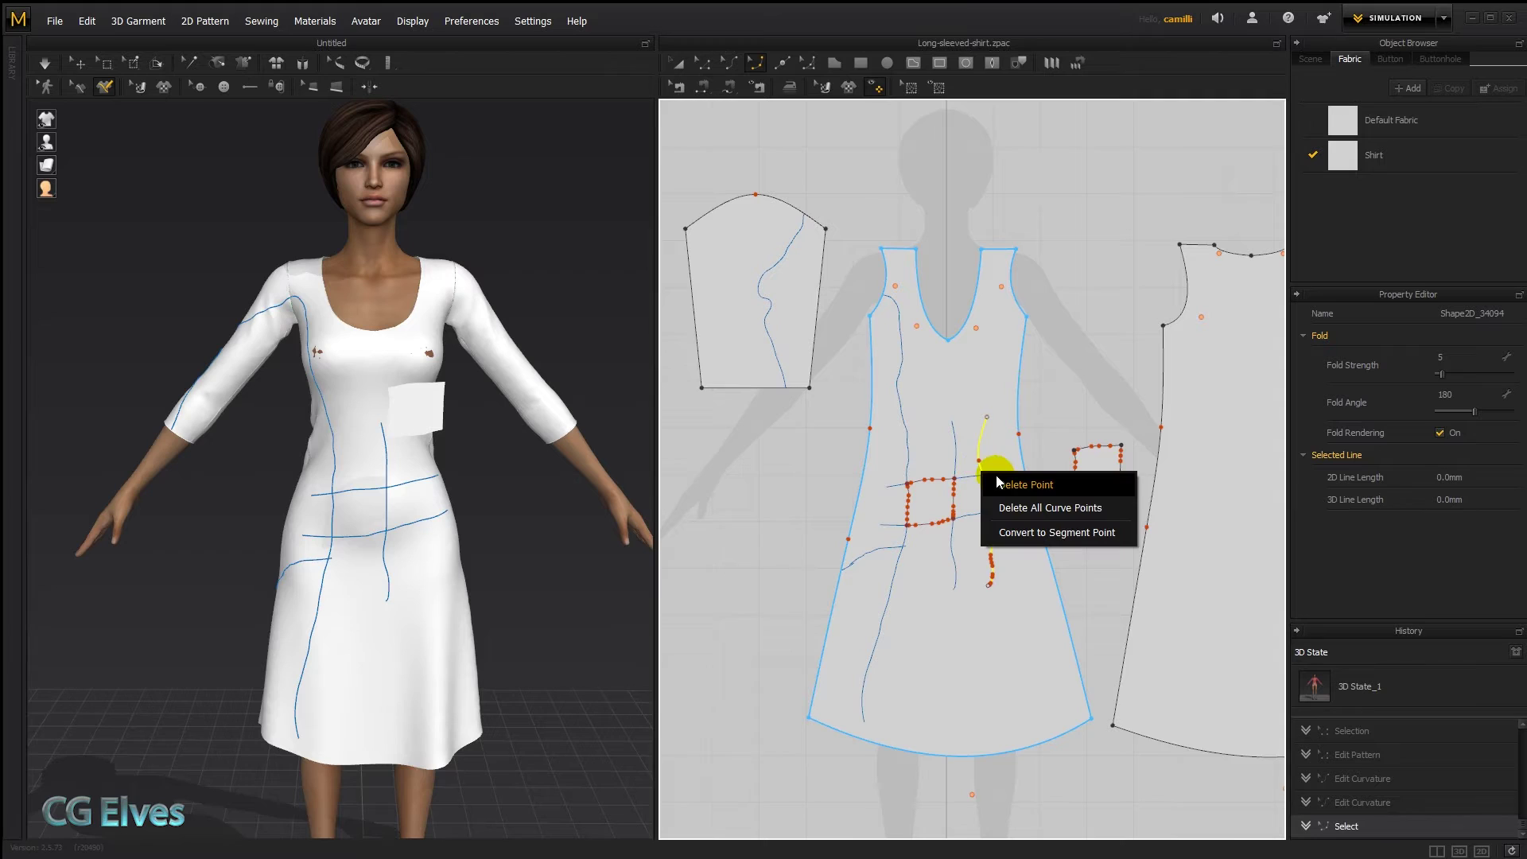
{"action": "left_click", "coordinate": [1020, 513]}
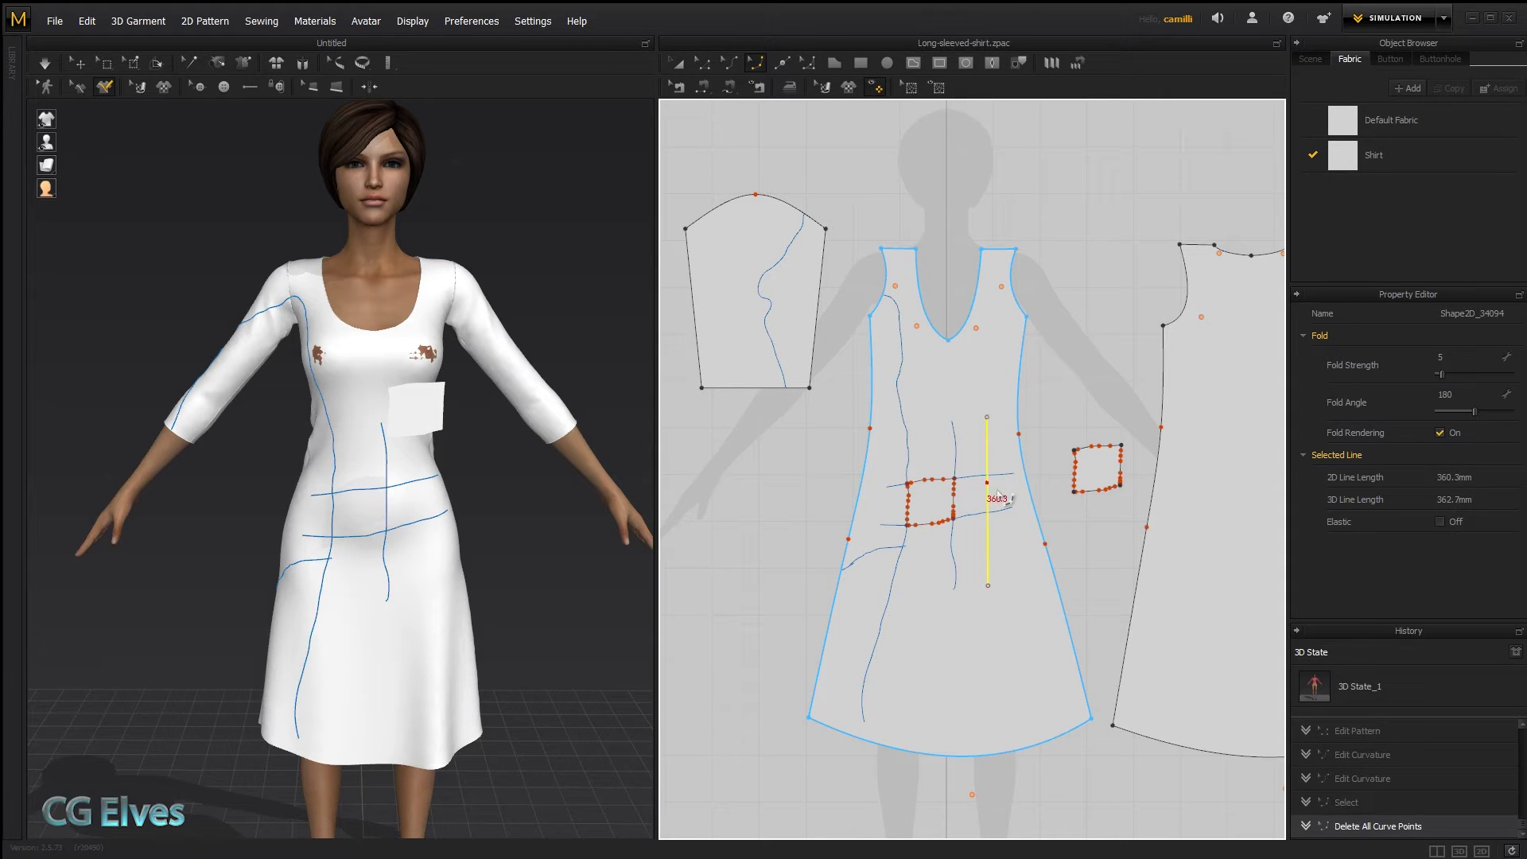
{"action": "left_click_drag", "start_coordinate": [987, 483], "coordinate": [978, 530]}
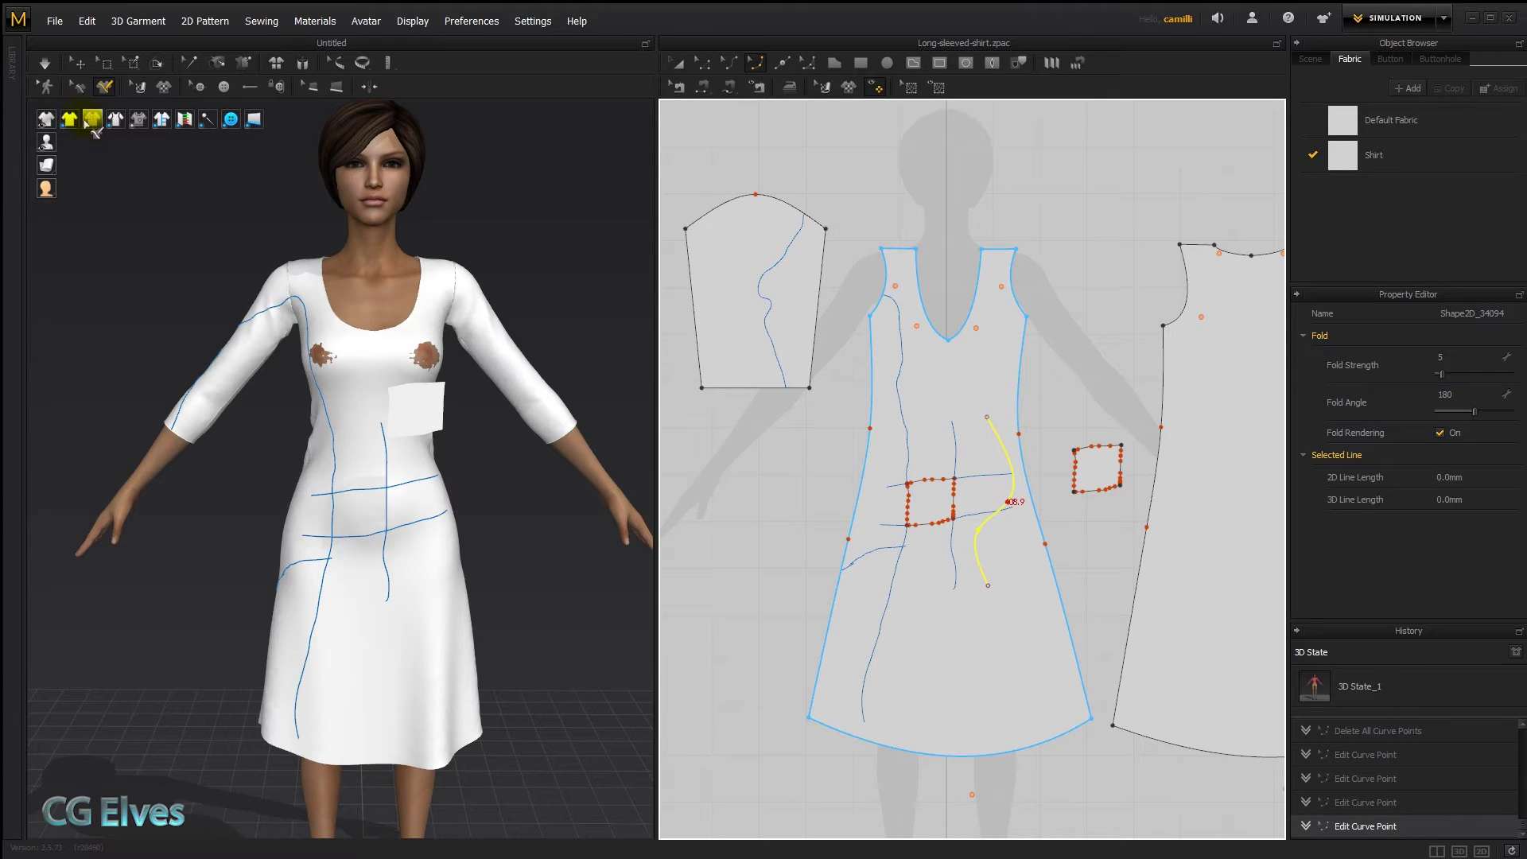
Step: Turn on the display of internal lines on the 3D dress and inspect the traced shapes there
{"action": "left_click", "coordinate": [140, 122]}
{"action": "right_click_drag", "start_coordinate": [431, 483], "coordinate": [416, 501]}
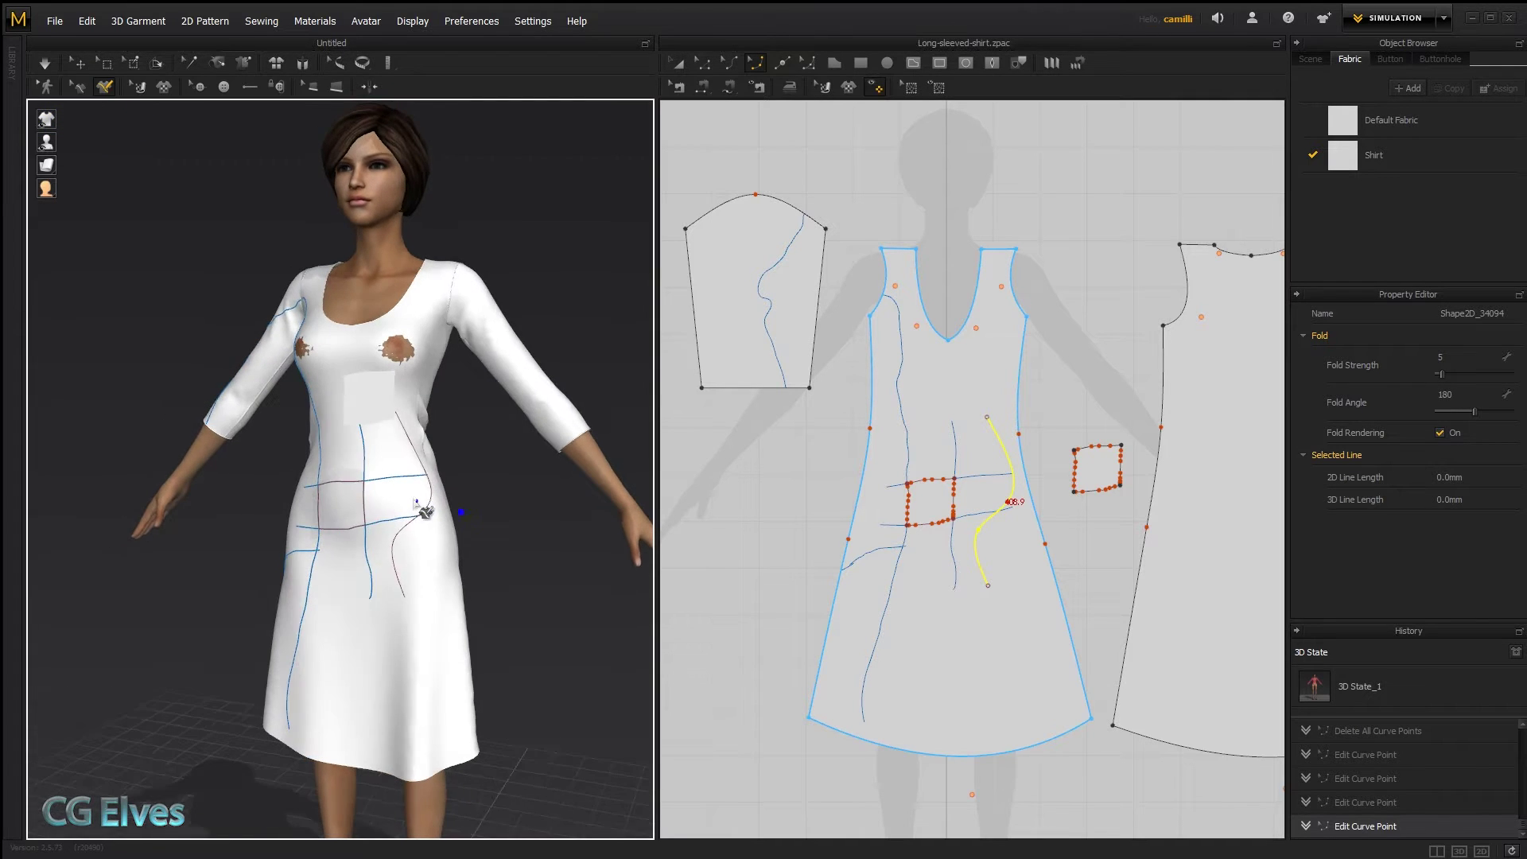
{"action": "right_click_drag", "start_coordinate": [435, 637], "coordinate": [552, 620]}
Step: Delete the S-shaped internal line from the dress front pattern
{"action": "key", "text": "a"}
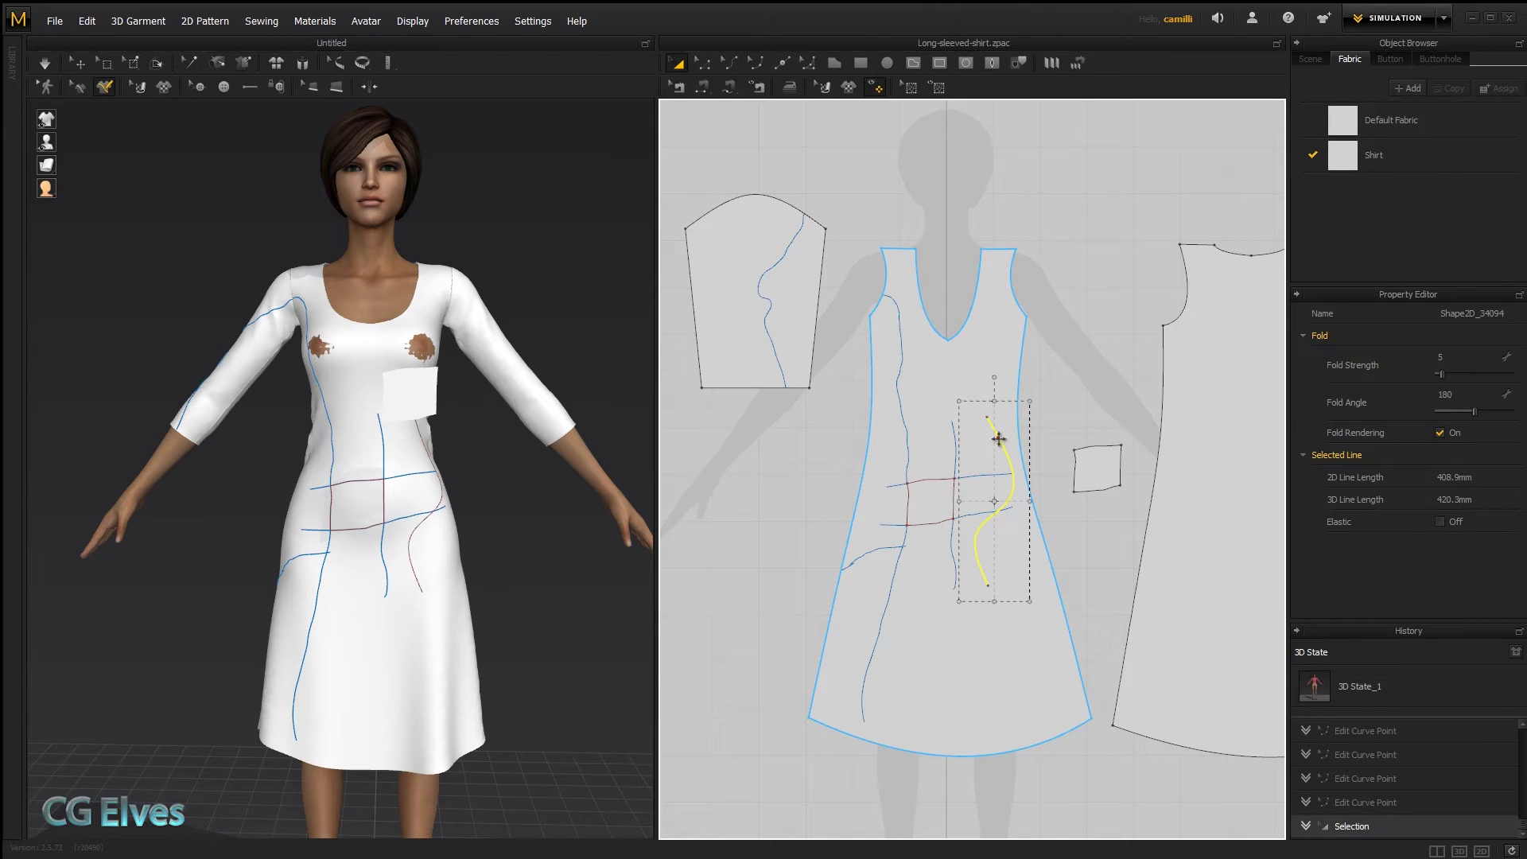
{"action": "key", "text": "Delete"}
{"action": "left_click", "coordinate": [1065, 447]}
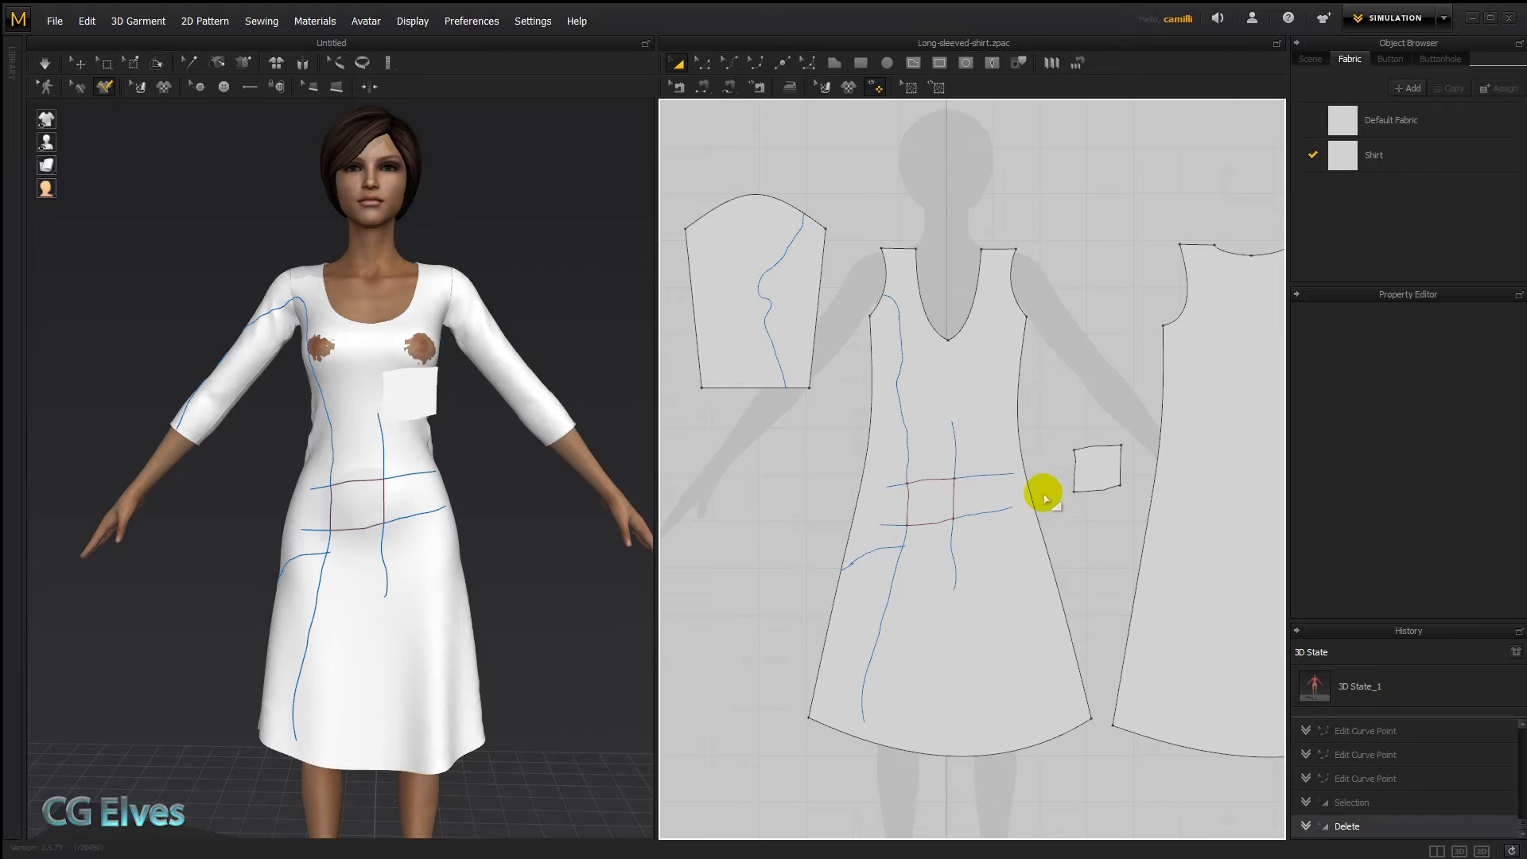
Step: Free-sew the side and bottom edges of the small four-sided piece to the matching edges of the internal shape on the dress front
{"action": "key", "text": "m"}
{"action": "left_click", "coordinate": [1074, 451]}
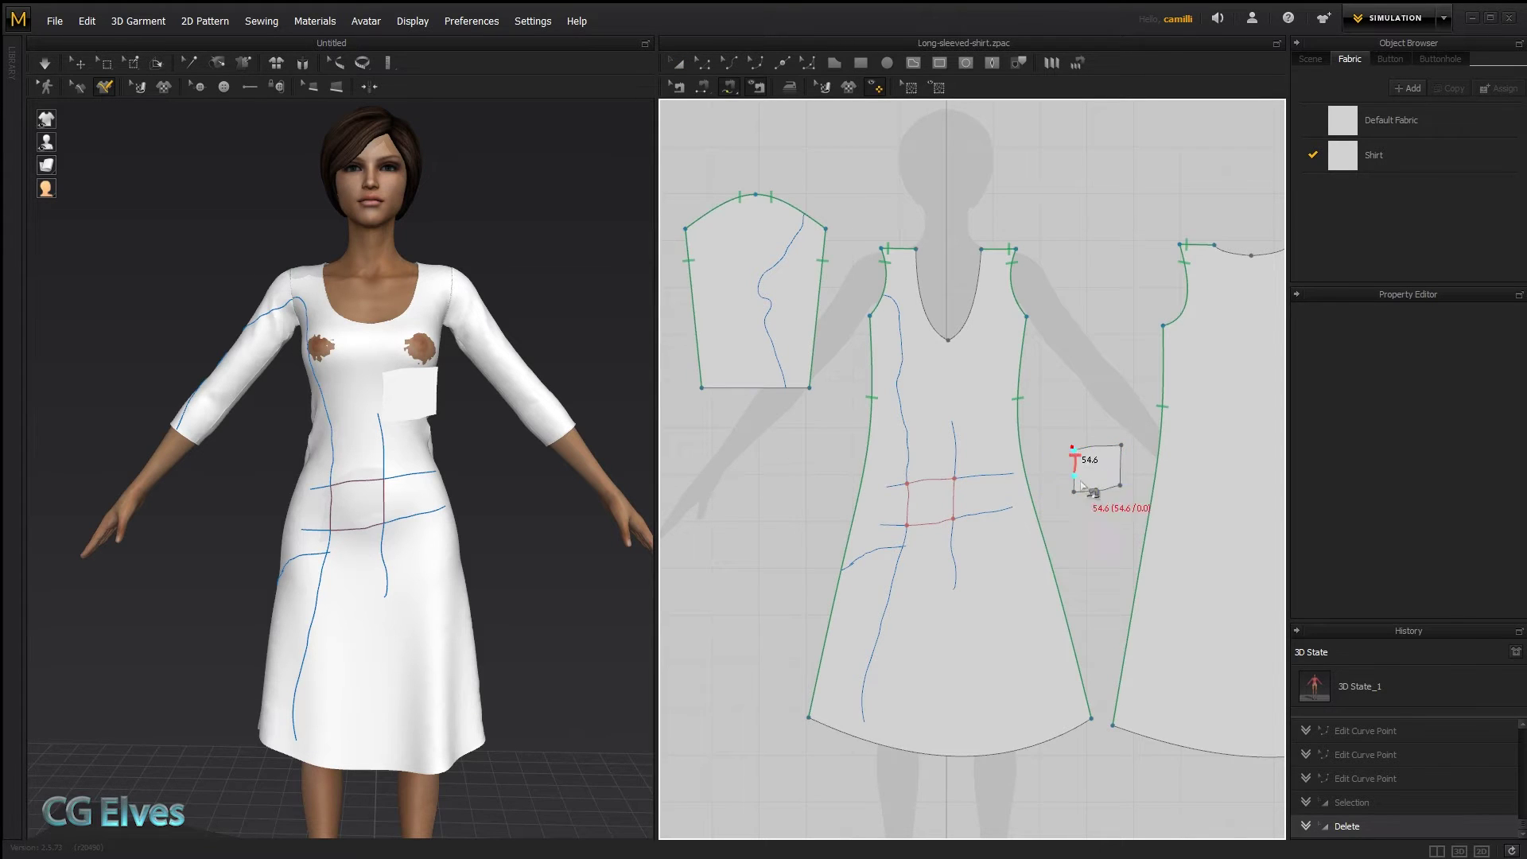
{"action": "left_click", "coordinate": [1122, 445]}
{"action": "left_click", "coordinate": [1123, 447]}
{"action": "left_click", "coordinate": [907, 483]}
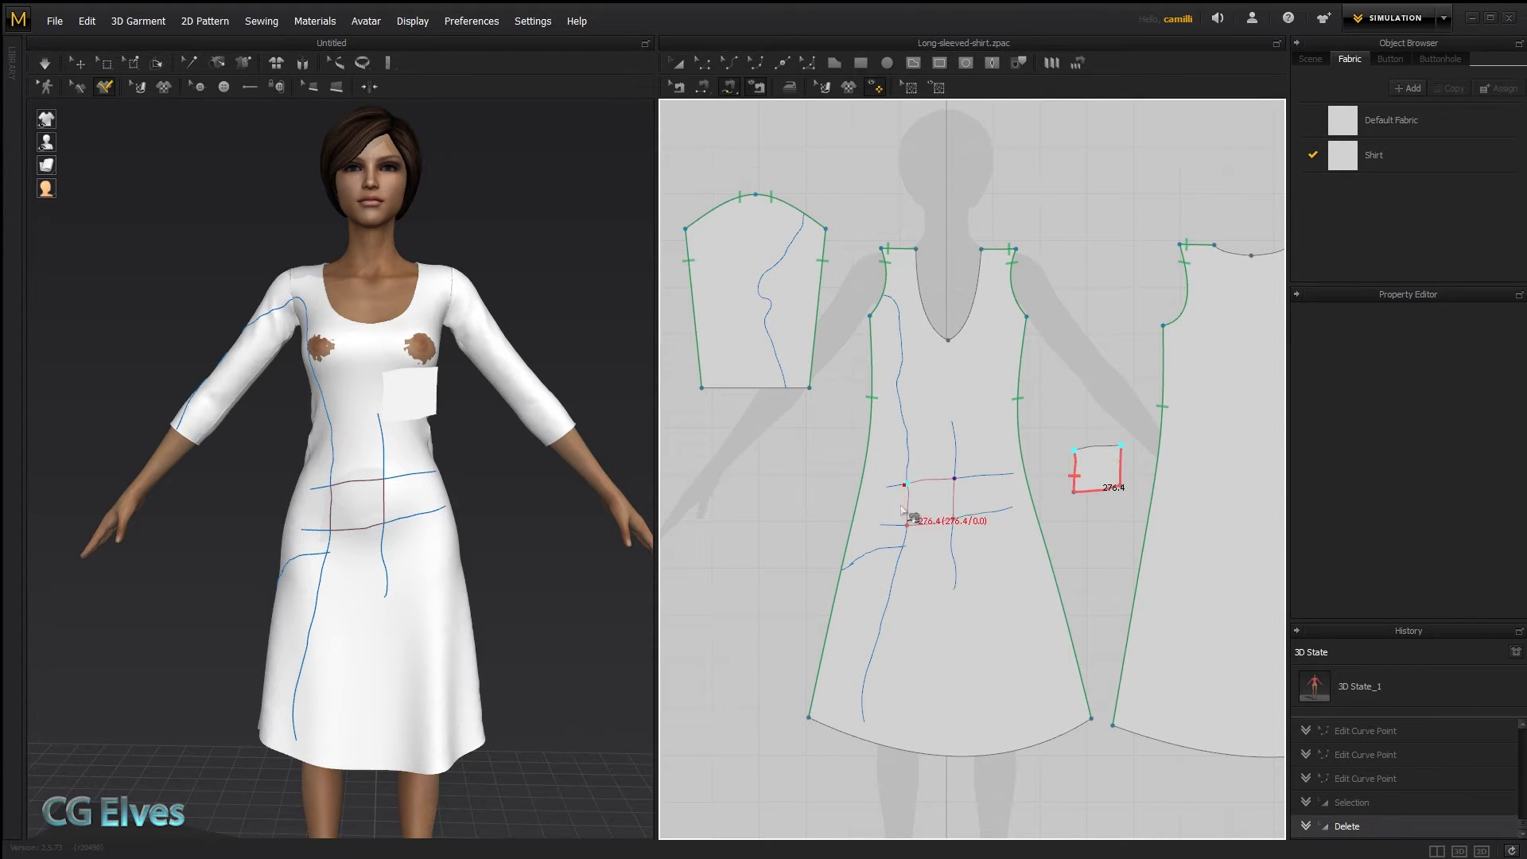
{"action": "left_click", "coordinate": [954, 480]}
Step: Try to move the small four-sided piece down toward its sewn outline in the 3D view
{"action": "left_click", "coordinate": [414, 417]}
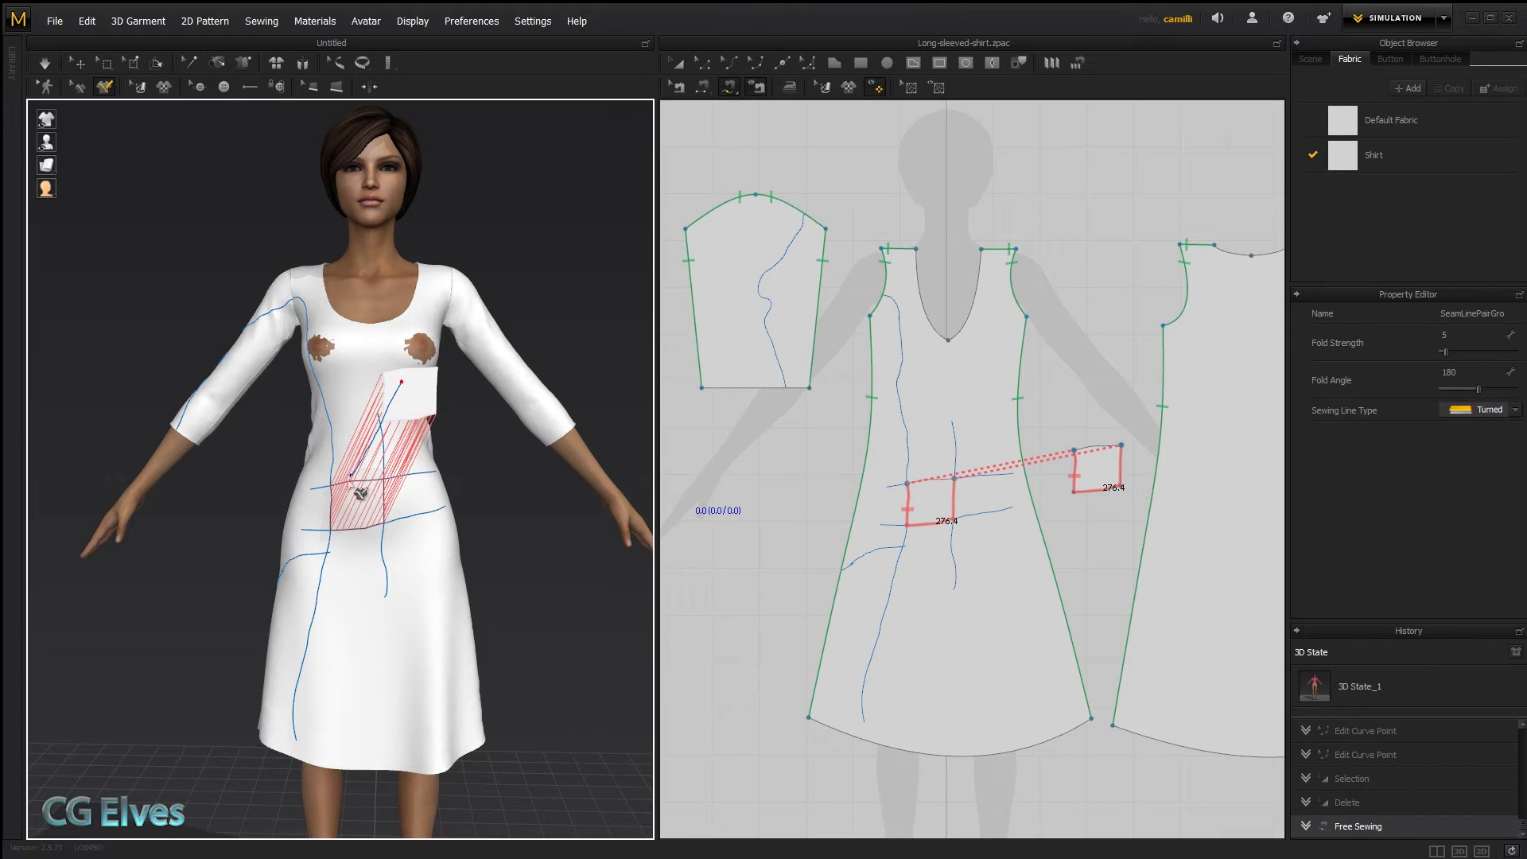
{"action": "left_click_drag", "start_coordinate": [401, 382], "coordinate": [350, 480]}
{"action": "key", "text": "a"}
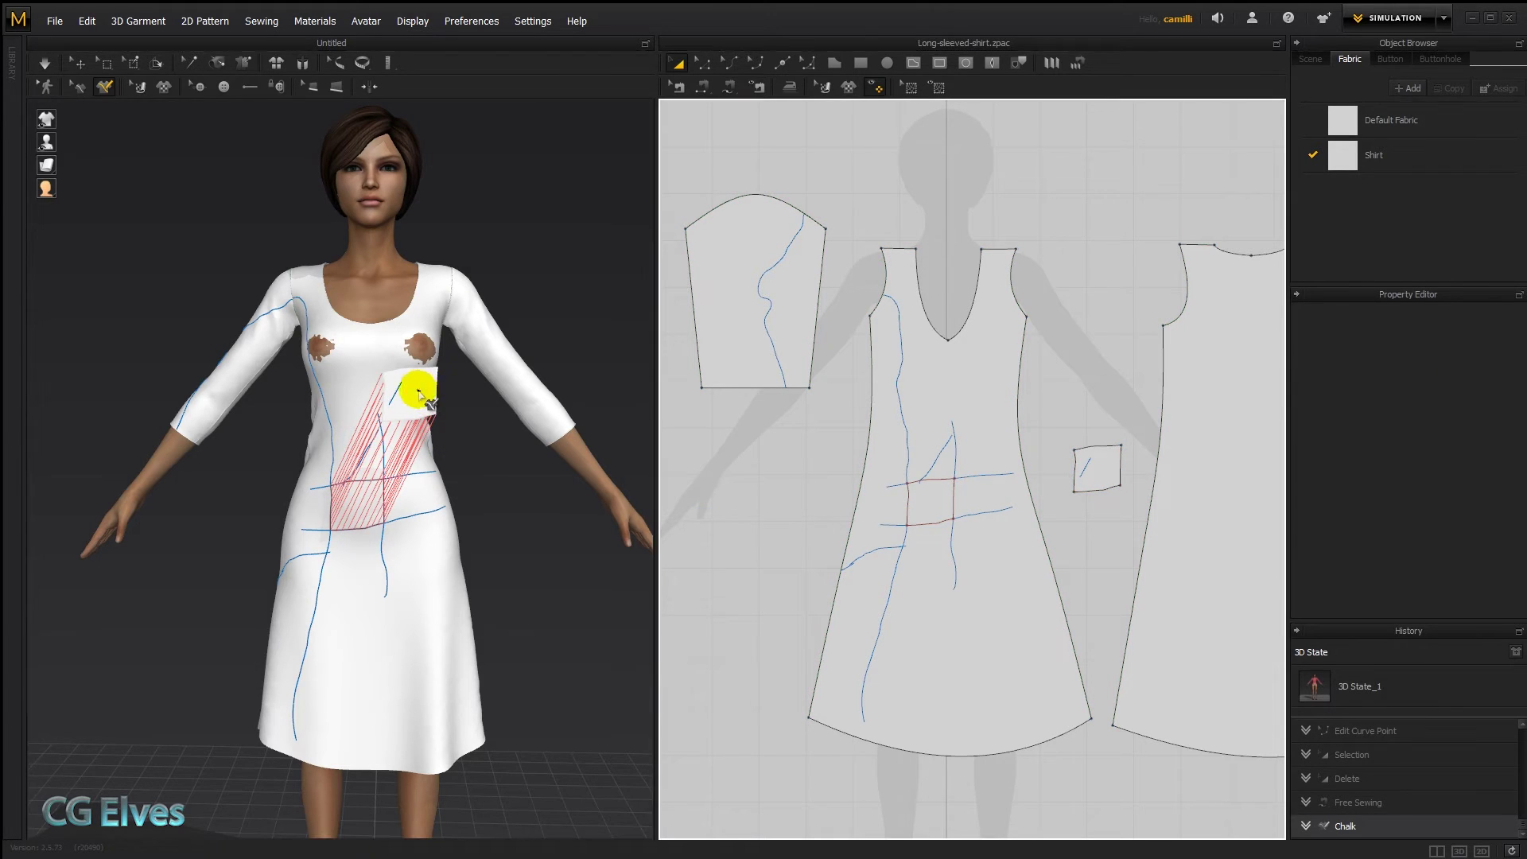
Step: Move the small four-sided piece over its matching outline on the 3D dress and simulate the garment
{"action": "mouse_move", "coordinate": [418, 390]}
{"action": "left_mouse_down"}
{"action": "mouse_move", "coordinate": [361, 528]}
{"action": "mouse_move", "coordinate": [416, 529]}
{"action": "mouse_move", "coordinate": [337, 522]}
{"action": "left_mouse_up"}
{"action": "key", "text": "q"}
{"action": "key", "text": "space"}
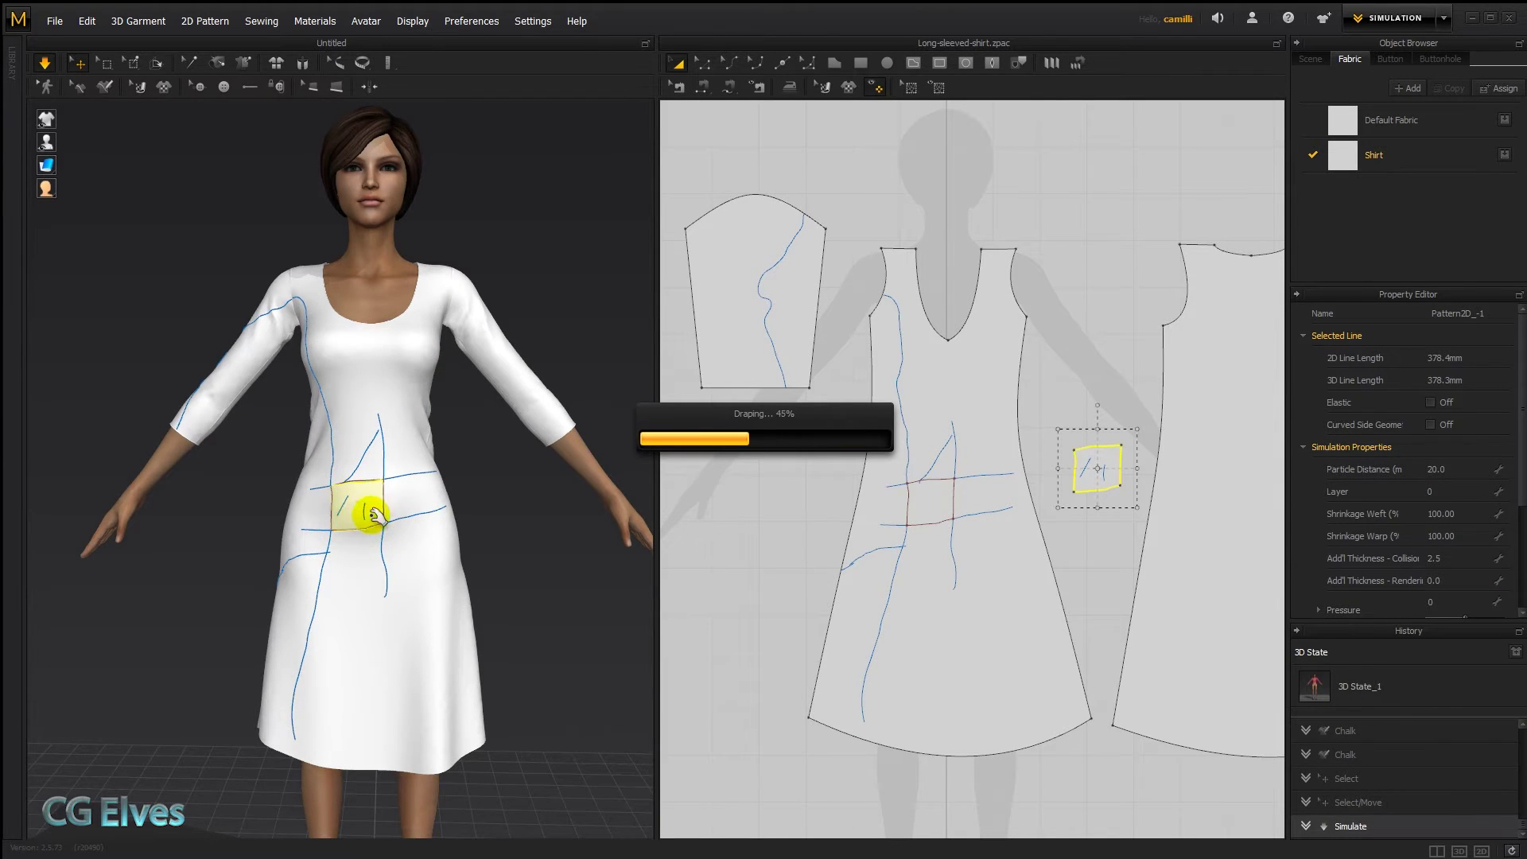
{"action": "scroll", "coordinate": [340, 514], "scroll_direction": "up", "scroll_amount": 5}
{"action": "key", "text": "space"}
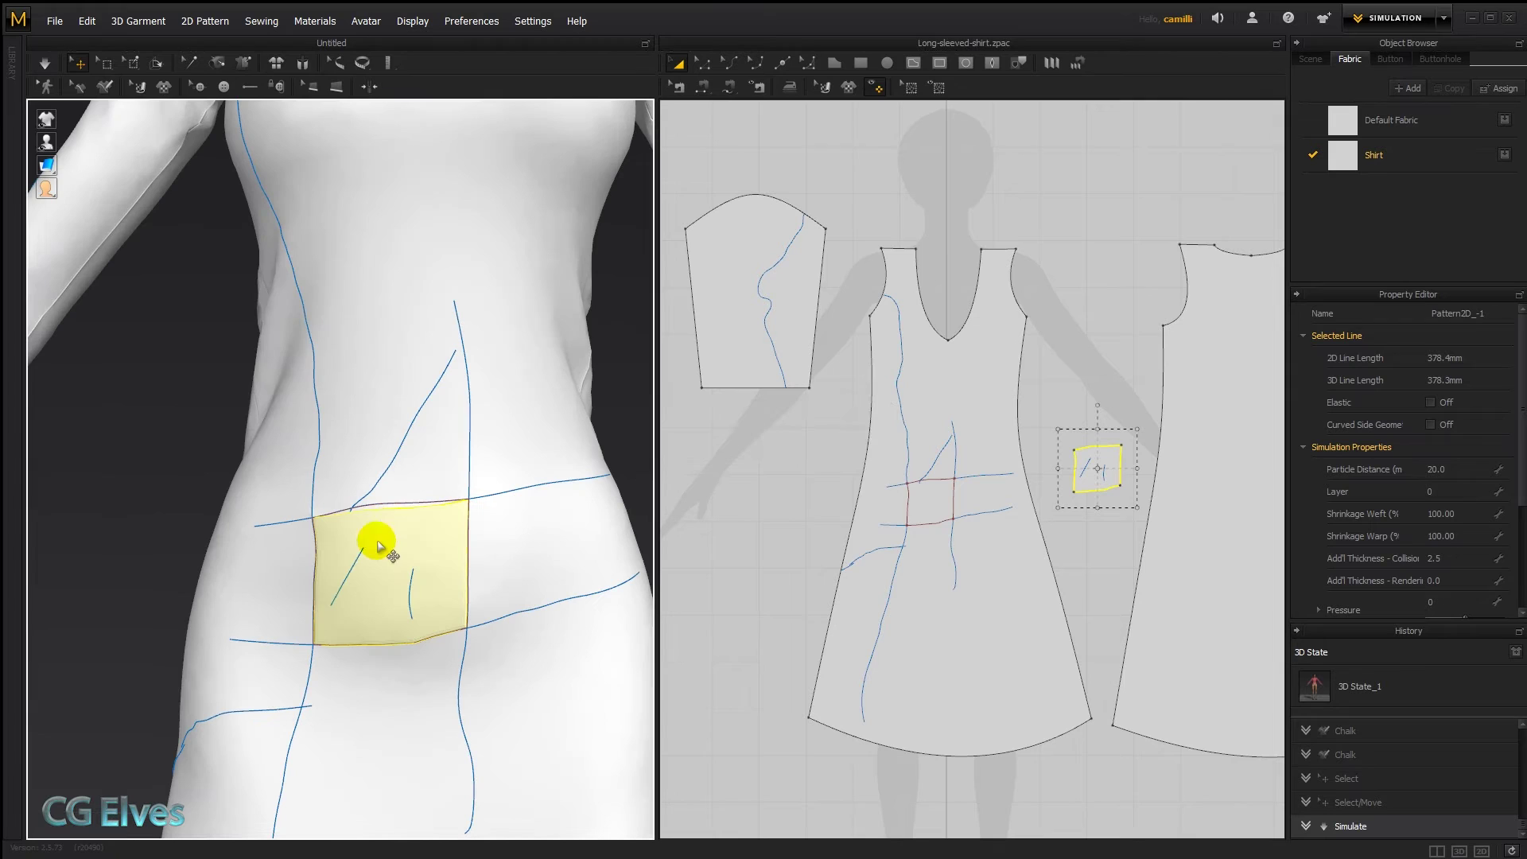
Step: Delete the diagonal chalk stroke from the sewn-on four-sided piece in the 3D view with Edit Chalk
{"action": "left_click", "coordinate": [161, 324]}
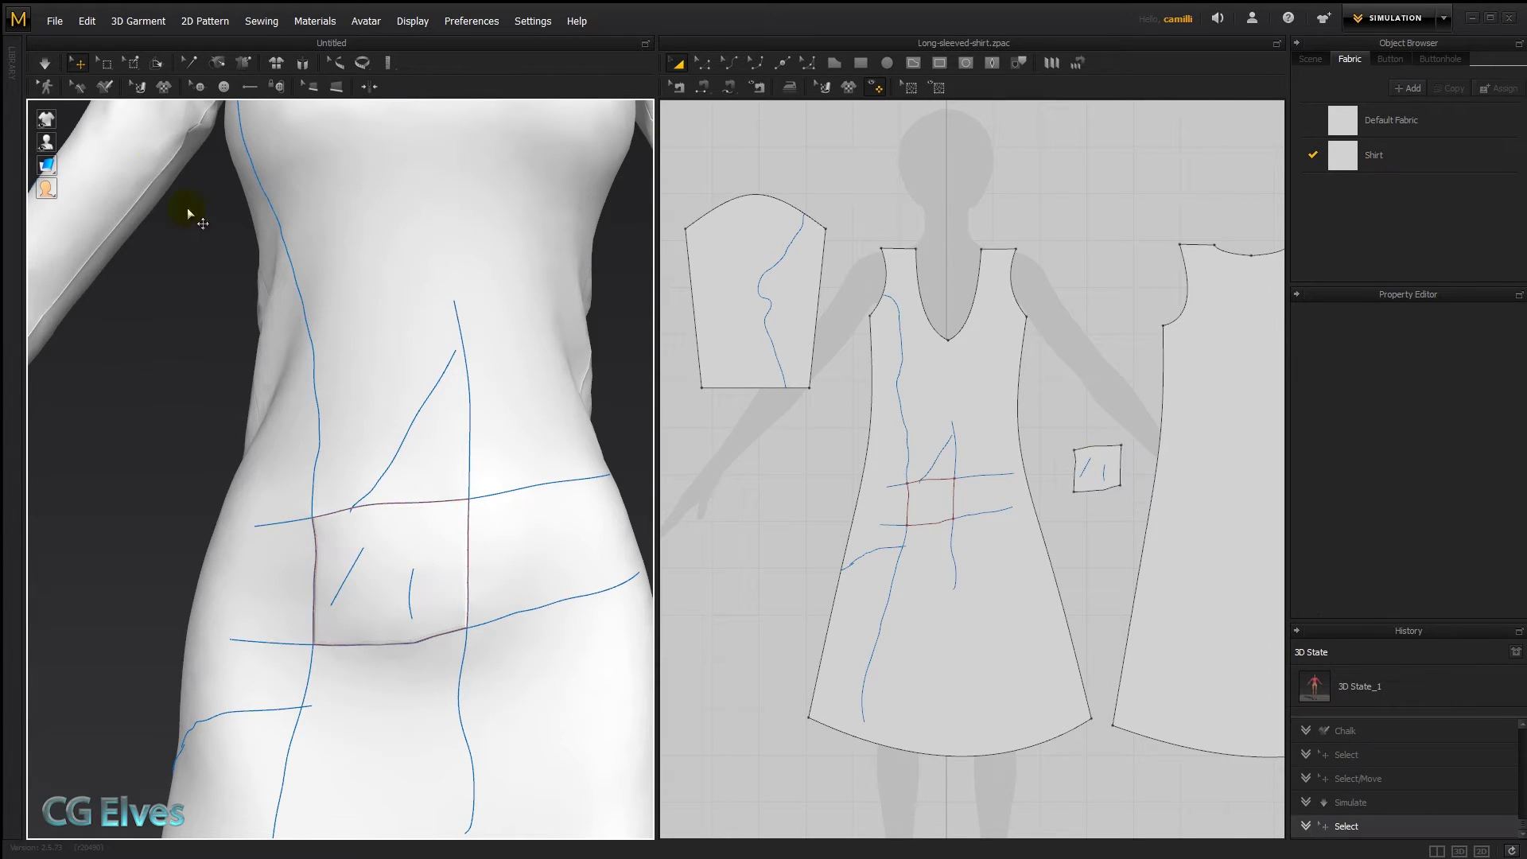
{"action": "left_click", "coordinate": [77, 86]}
{"action": "left_click", "coordinate": [145, 165]}
{"action": "left_click", "coordinate": [350, 571]}
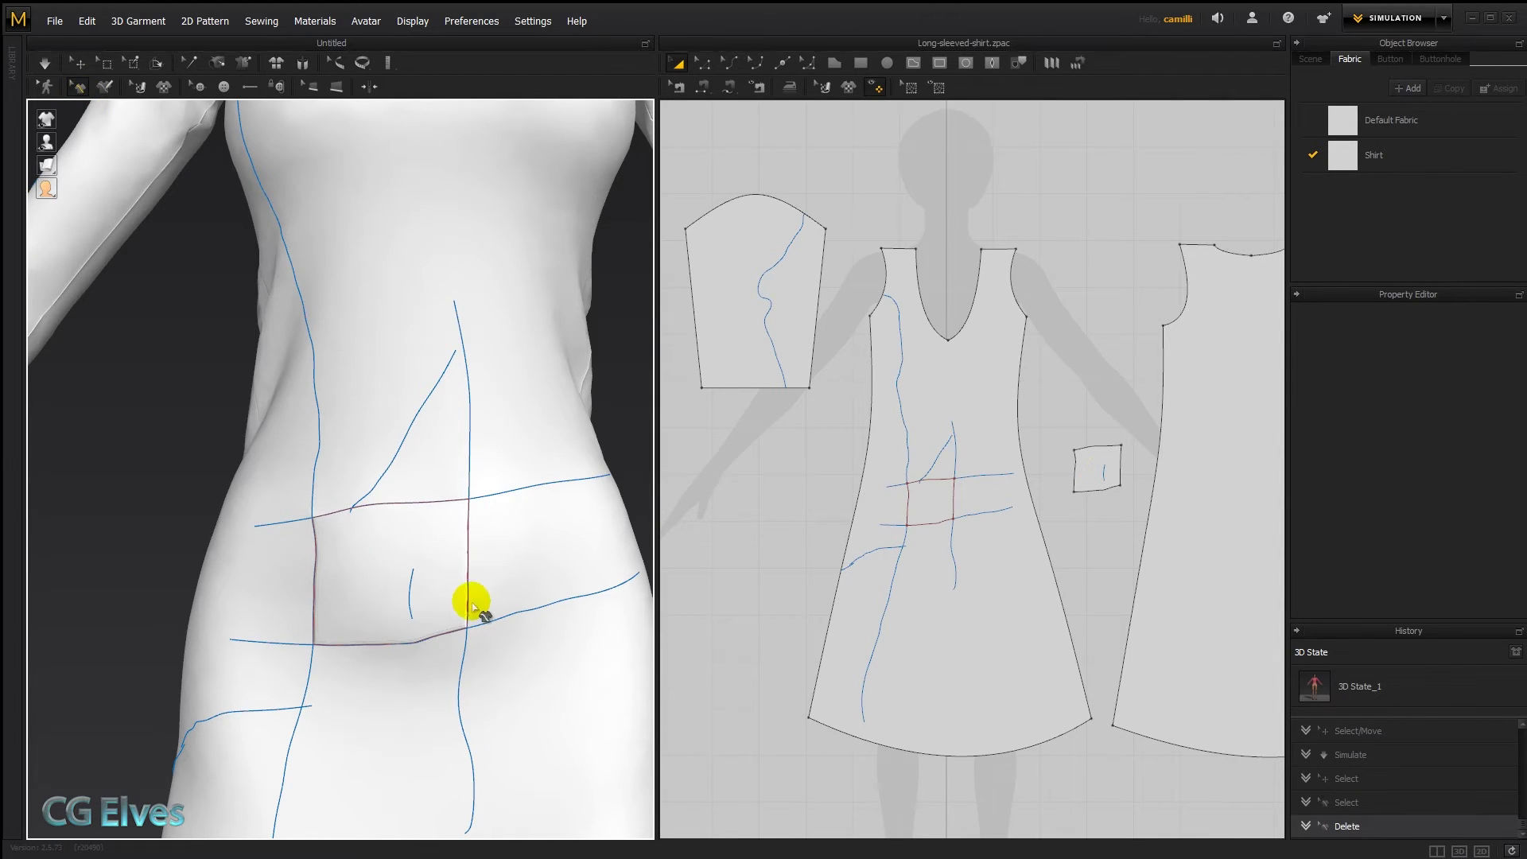
Step: Use the Trace tool to delete the short chalk stroke on the small piece and the diagonal stroke on the dress front
{"action": "left_click", "coordinate": [1016, 67]}
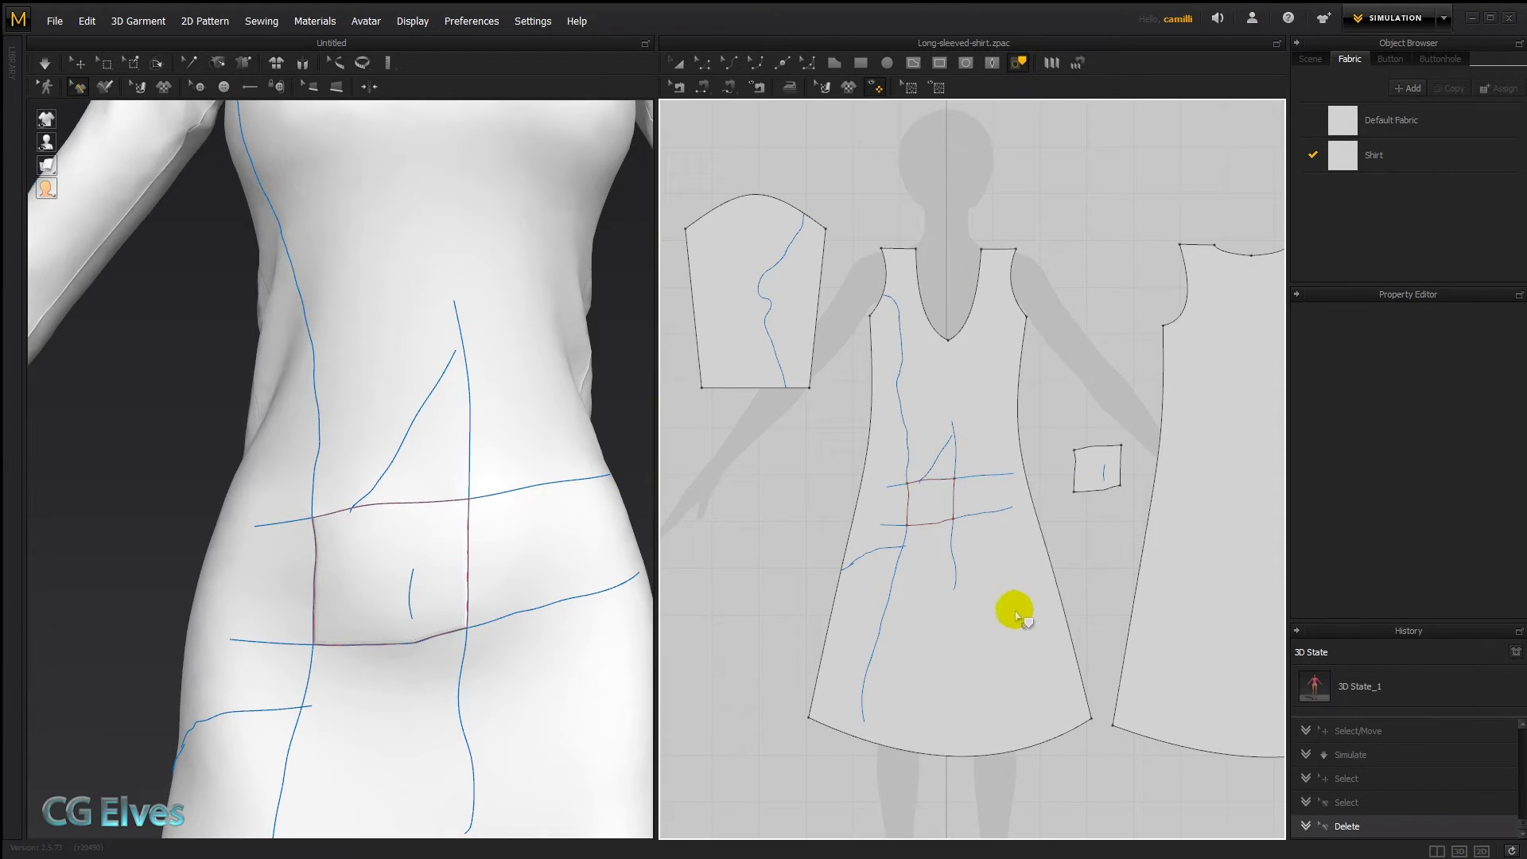
{"action": "left_click", "coordinate": [1105, 473]}
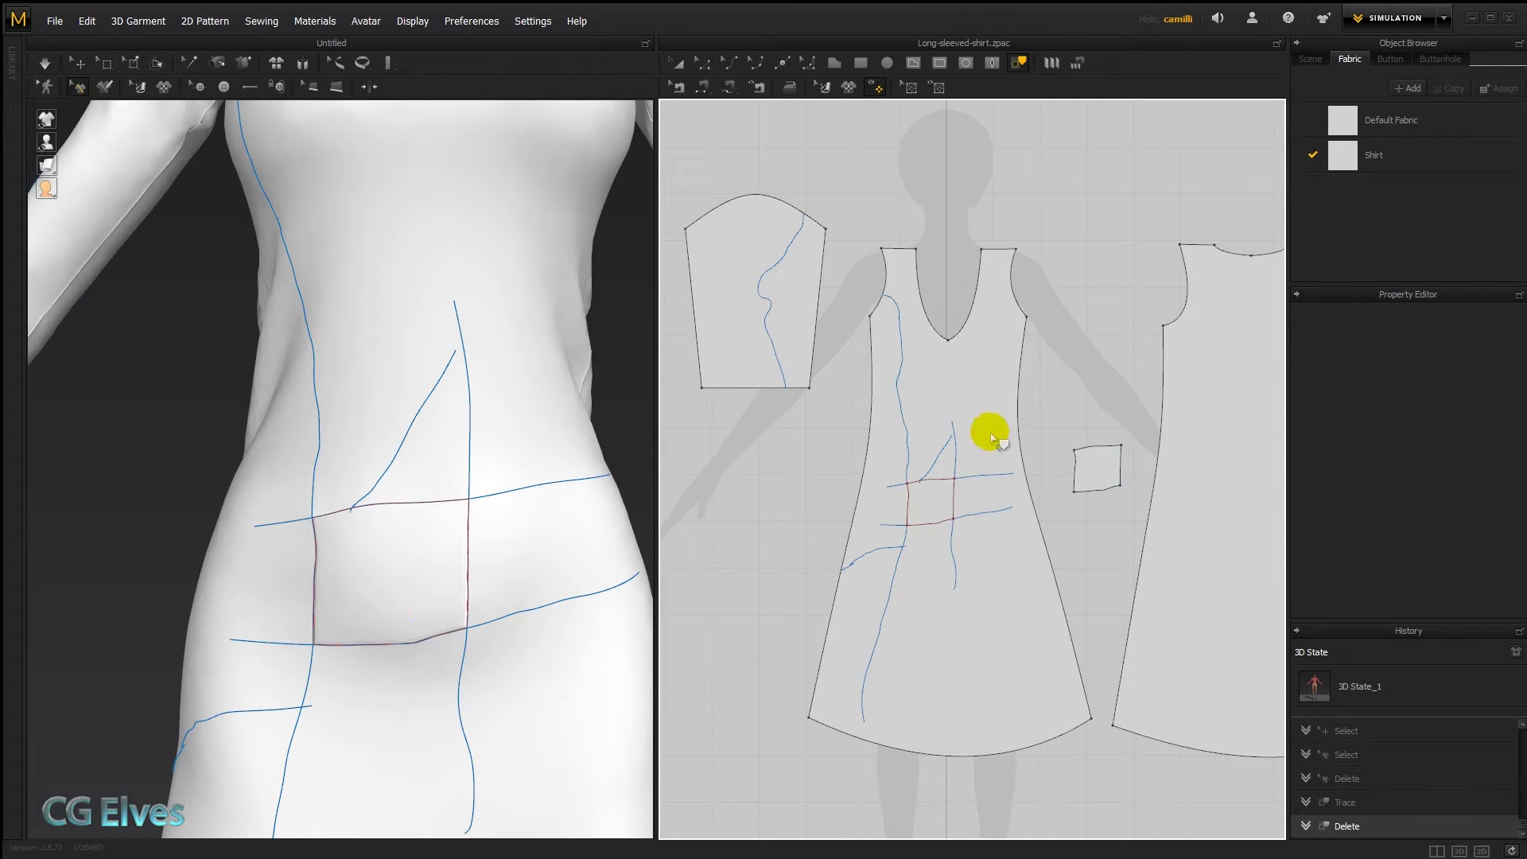
{"action": "left_click", "coordinate": [947, 445]}
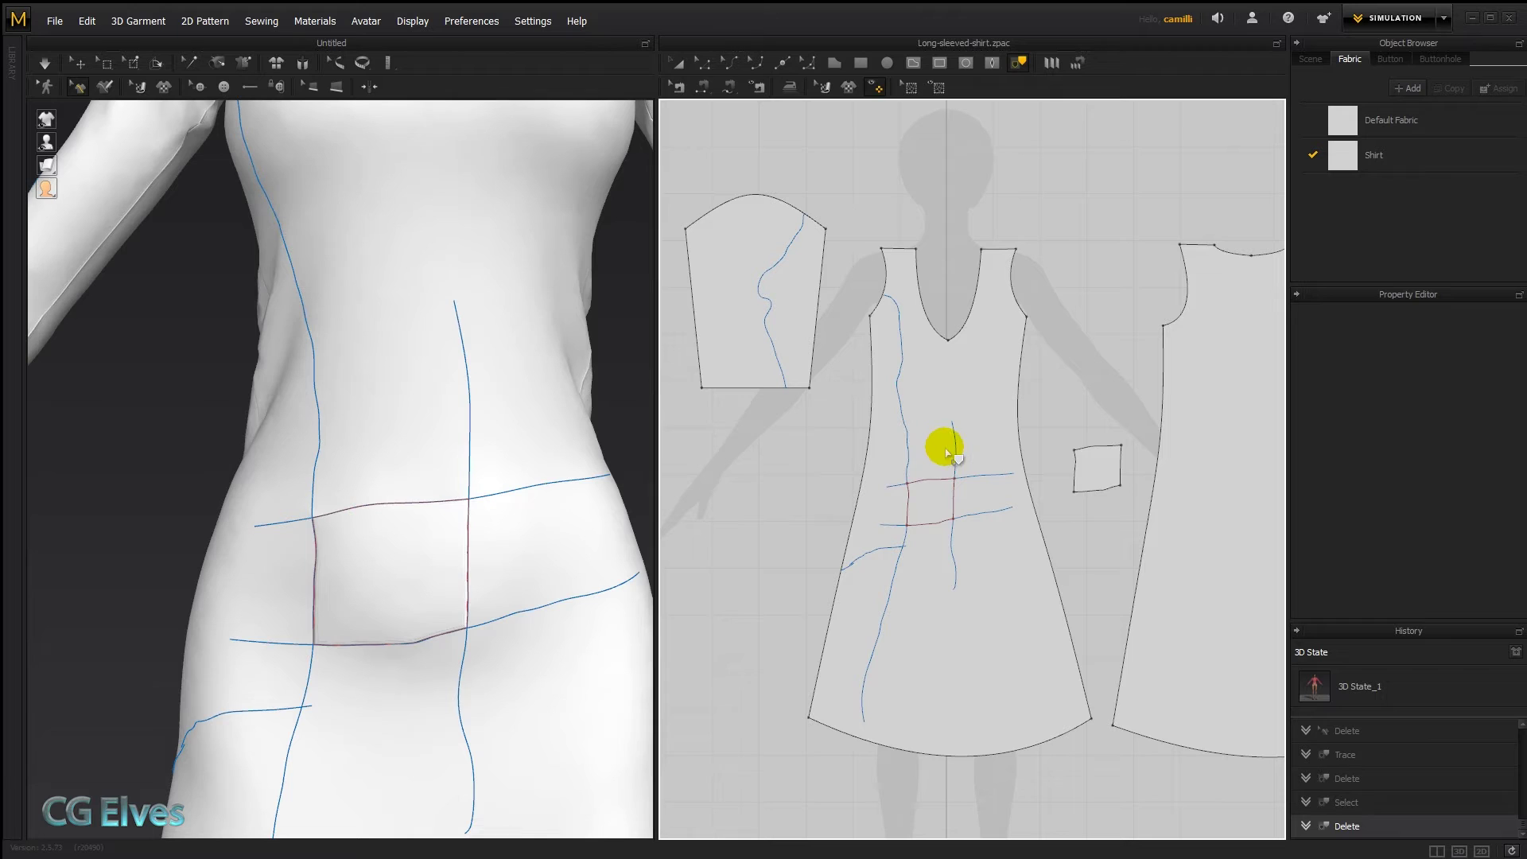
Step: Select the two vertical chalk lines and the lower horizontal chalk line on the dress front together
{"action": "left_click", "coordinate": [954, 447]}
{"action": "left_click", "coordinate": [911, 440], "text": "shift"}
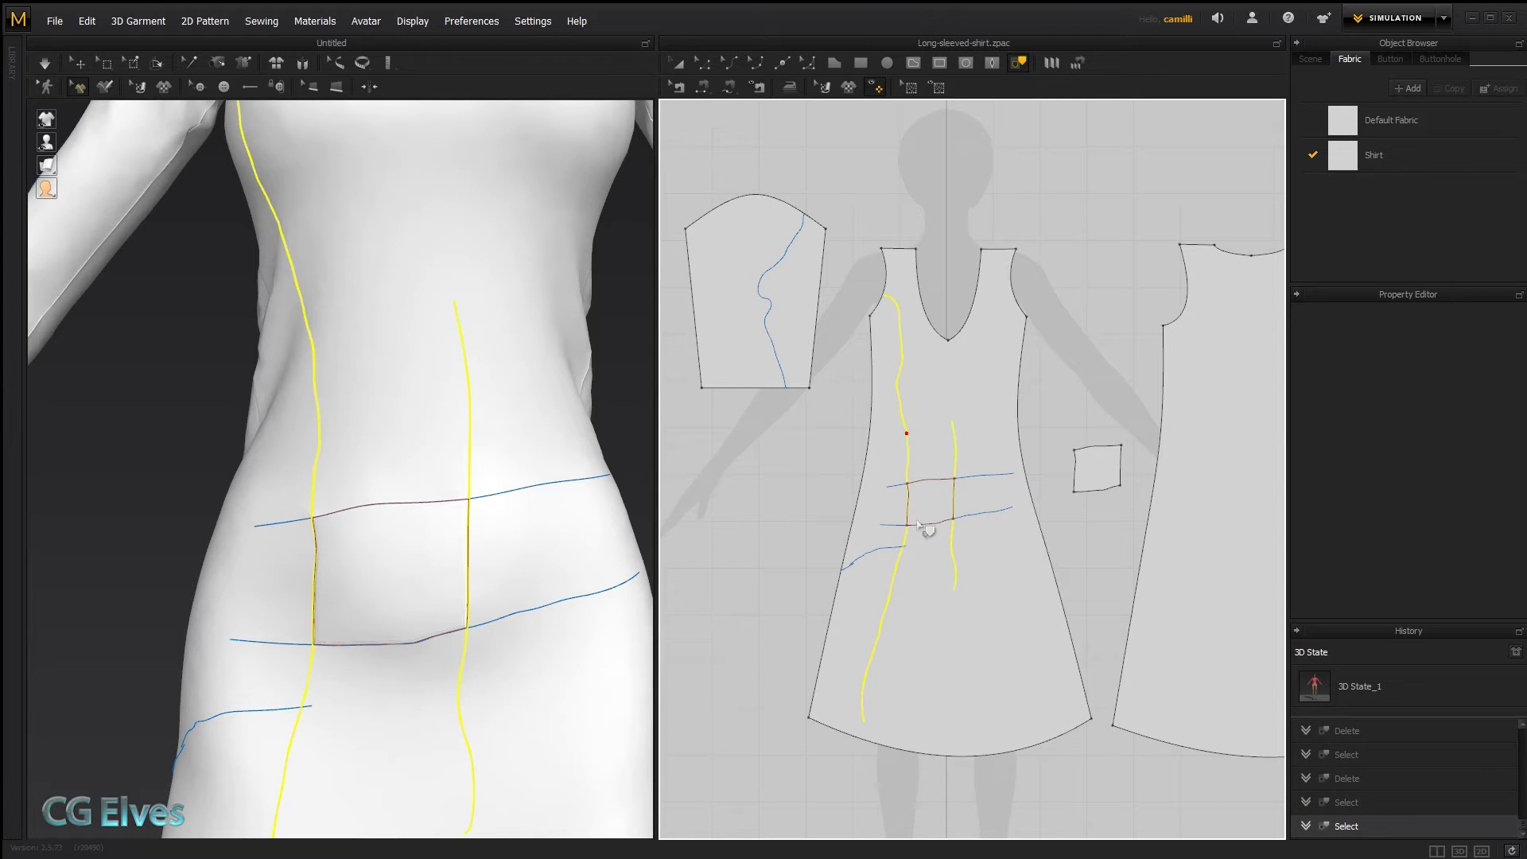
{"action": "left_click", "coordinate": [986, 515]}
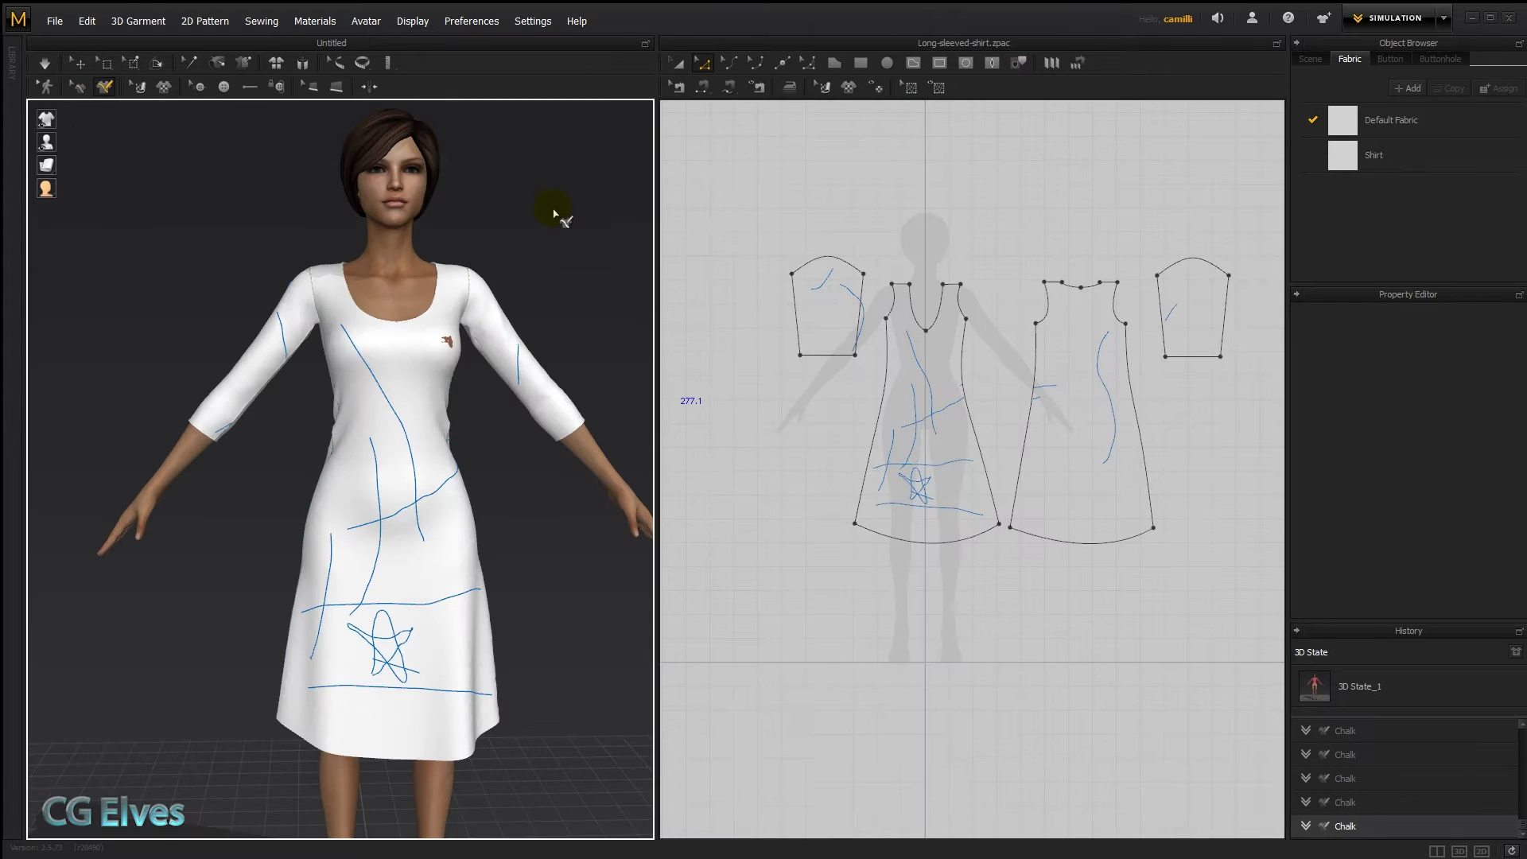
Step: Draw a curved chalk line across the back of the 3D dress
{"action": "right_click_drag", "start_coordinate": [299, 516], "coordinate": [592, 515]}
{"action": "left_click_drag", "start_coordinate": [346, 564], "coordinate": [486, 570]}
{"action": "right_click_drag", "start_coordinate": [485, 569], "coordinate": [243, 565]}
Step: Select all chalk lines on the 3D garment with Edit Chalk and delete them at once
{"action": "left_click", "coordinate": [77, 89]}
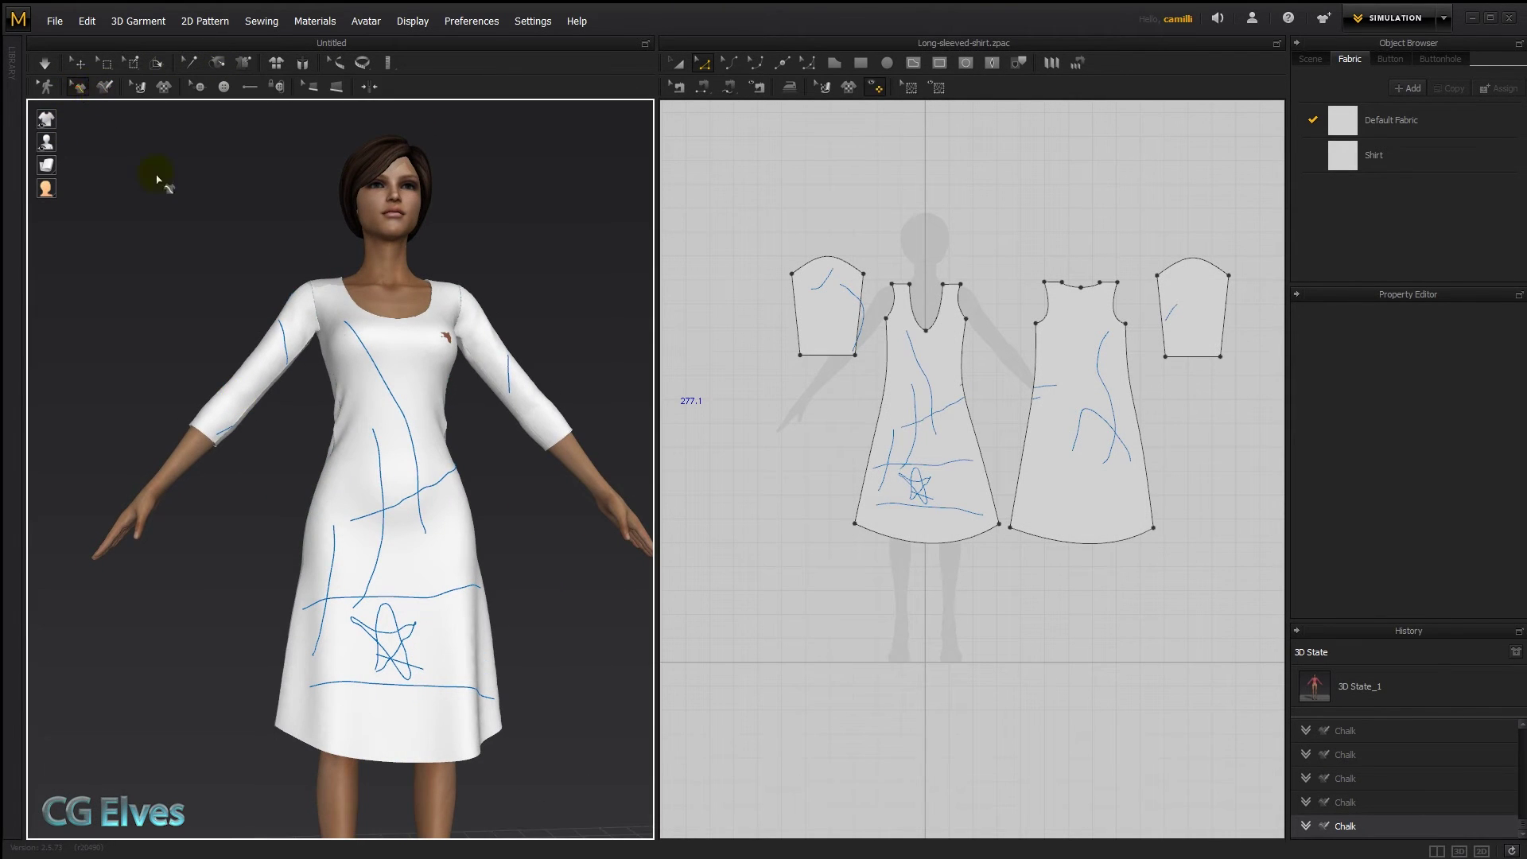
{"action": "key", "text": "ctrl+a"}
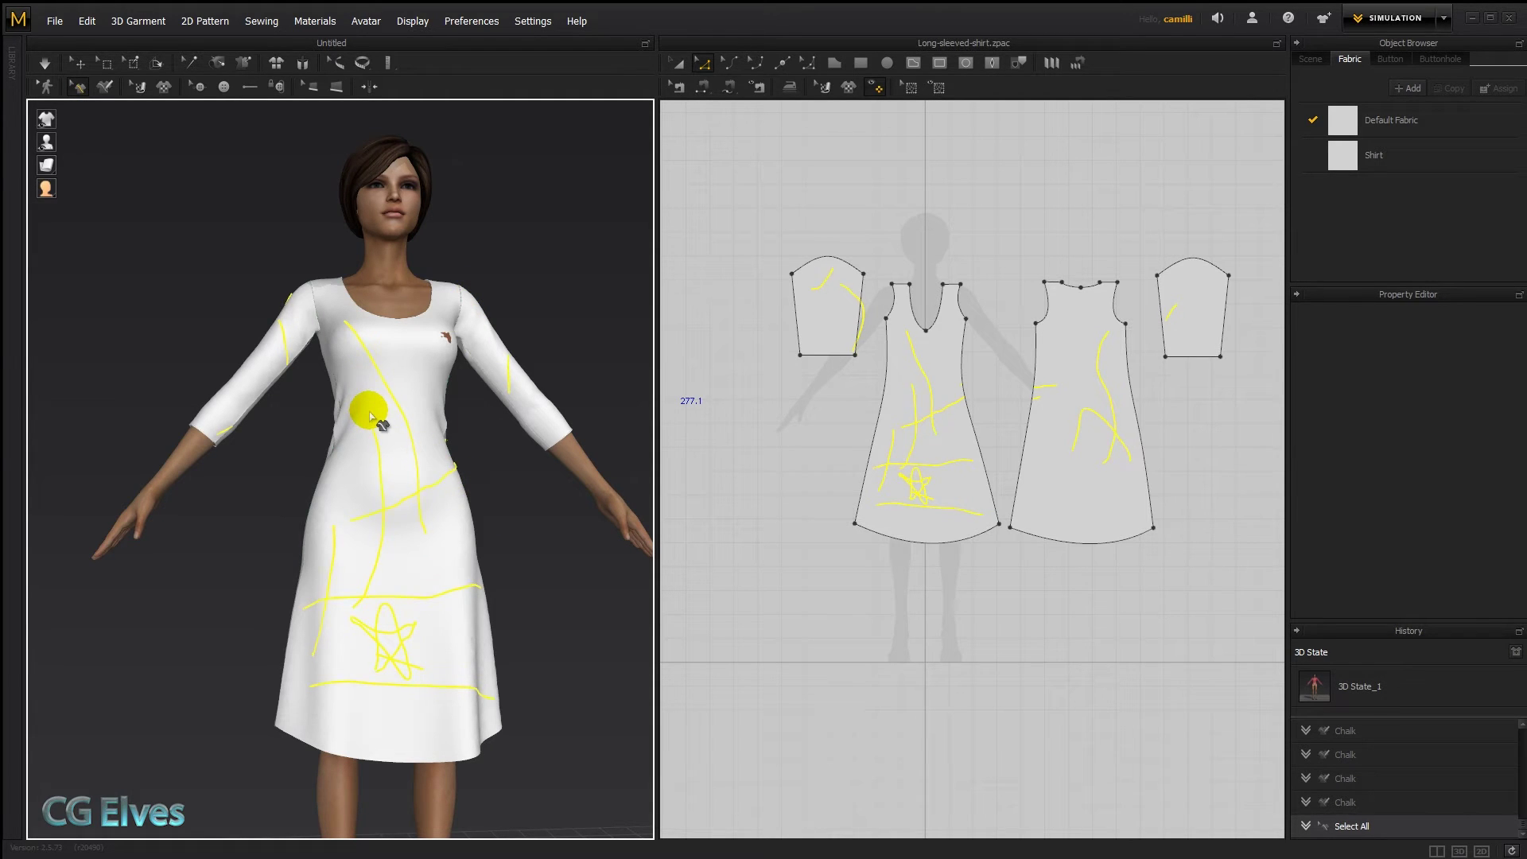
{"action": "key", "text": "Delete"}
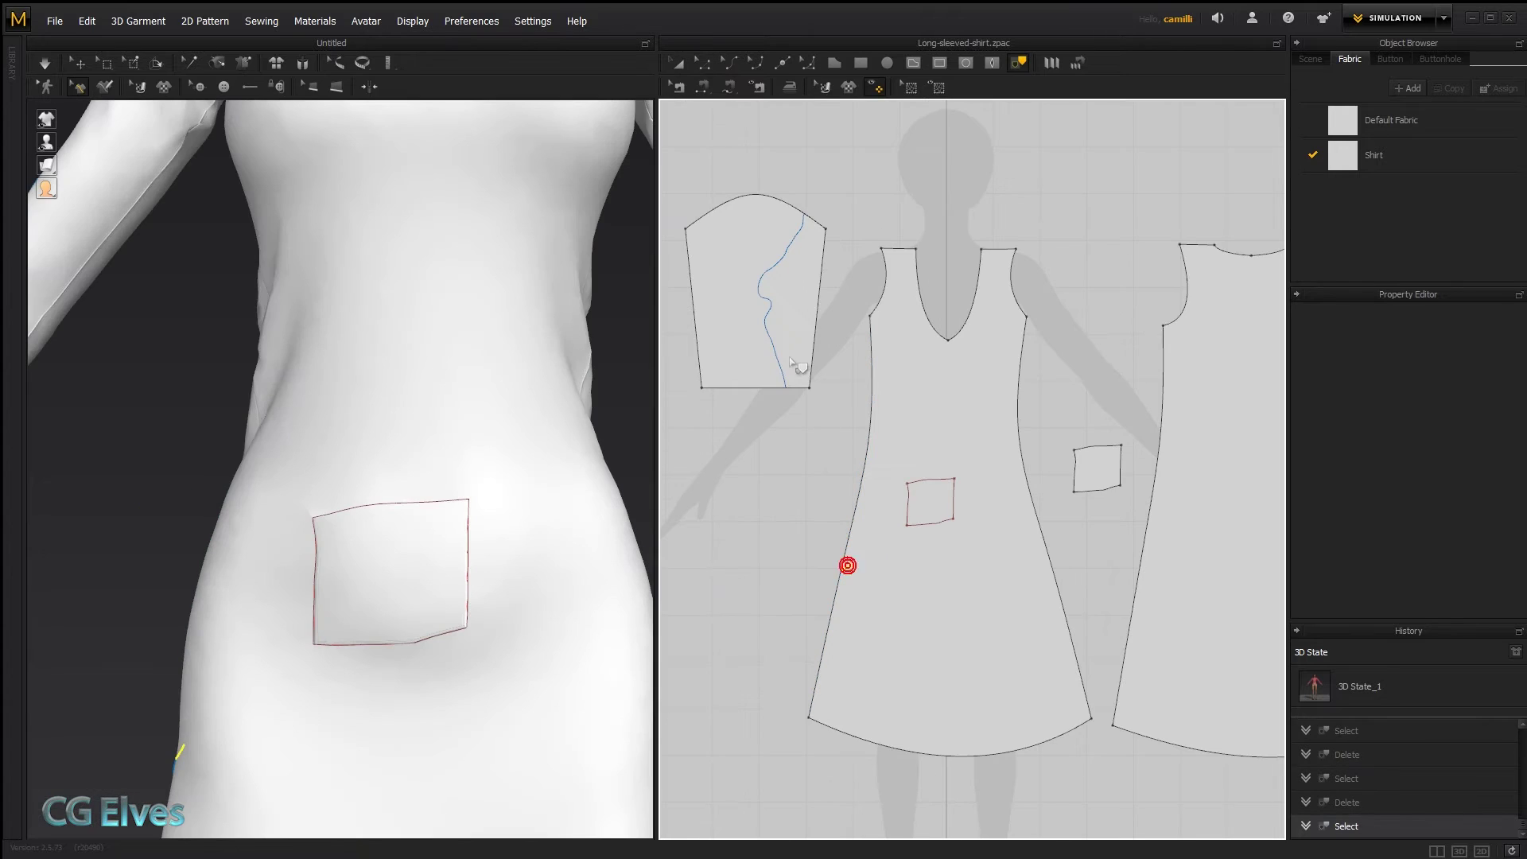
Step: Delete the remaining chalk lines at the dress front's side edge, on the sleeve and on the back piece
{"action": "key", "text": "Delete"}
{"action": "left_click", "coordinate": [771, 336]}
{"action": "key", "text": "Delete"}
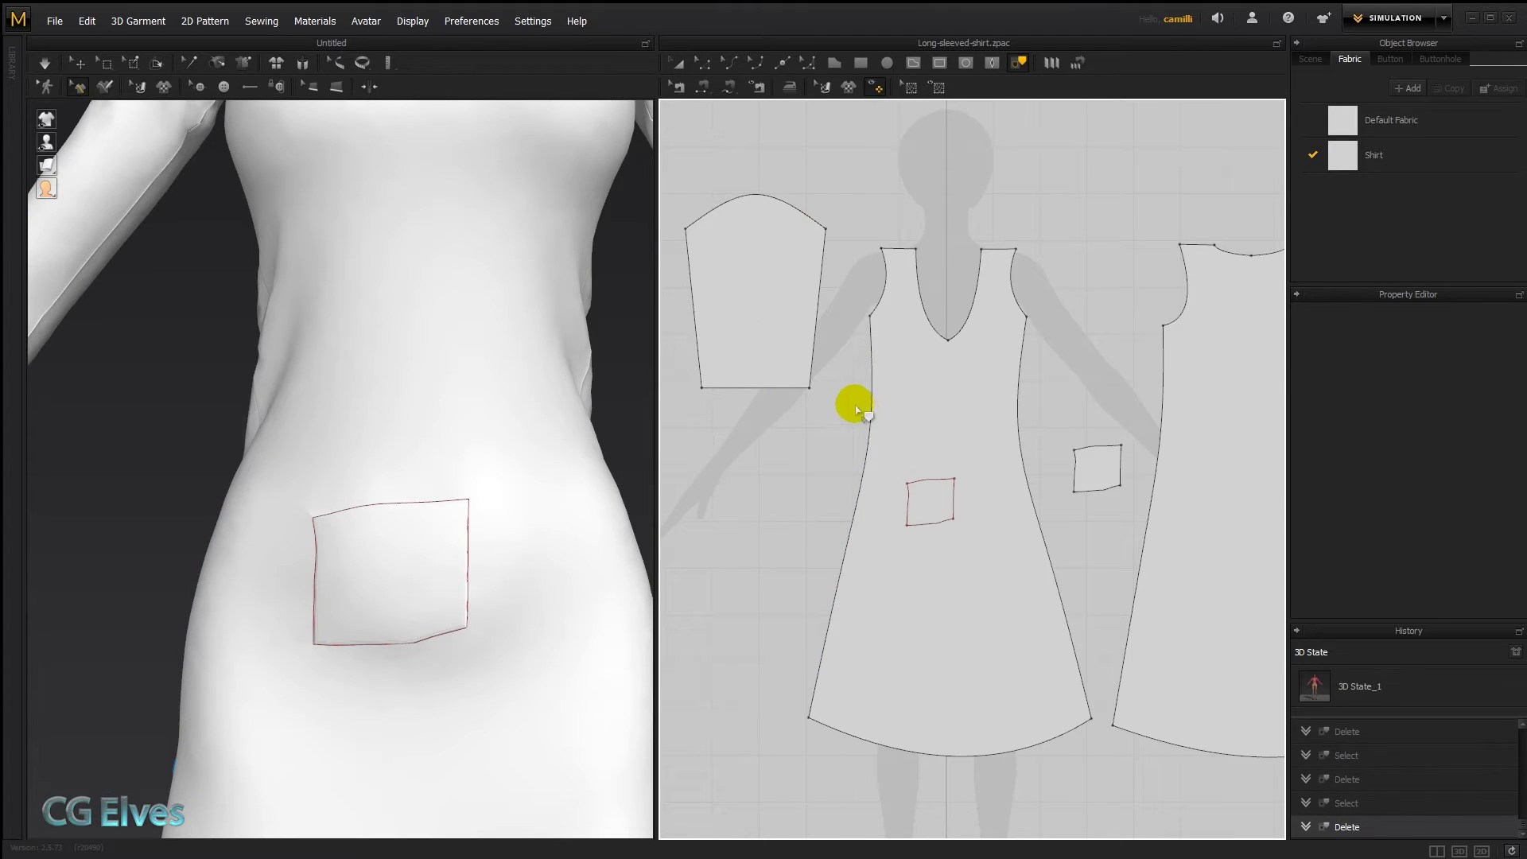
{"action": "scroll", "coordinate": [861, 409], "scroll_direction": "down", "scroll_amount": 4}
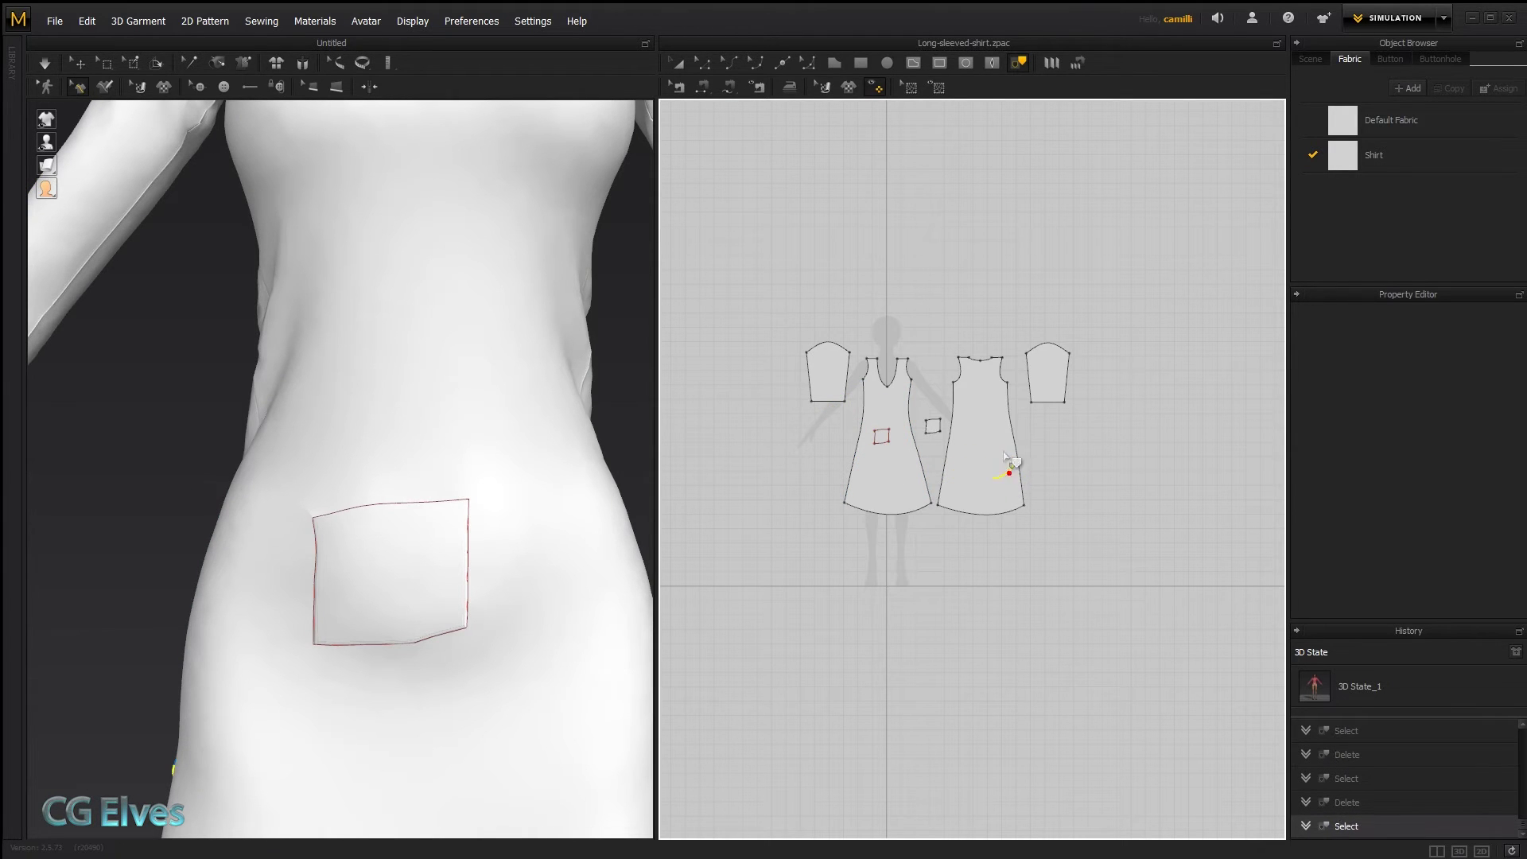
{"action": "left_click", "coordinate": [984, 497]}
{"action": "key", "text": "Delete"}
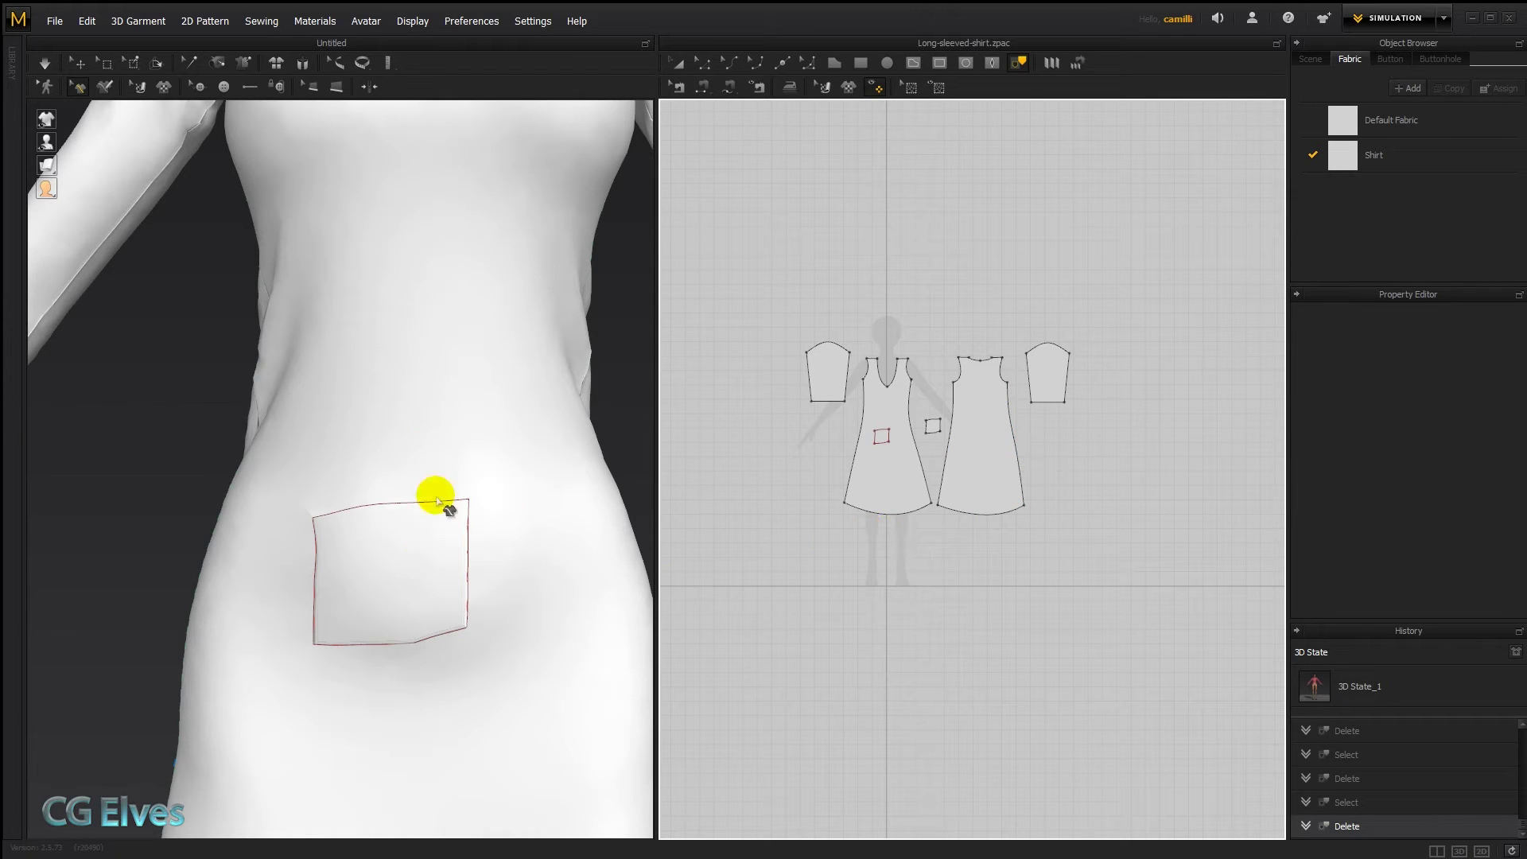
Step: Draw a wavy chalk line on the 3D dress from the sleeve, around the bust and down along the side seam to the hem
{"action": "scroll", "coordinate": [559, 442], "scroll_direction": "down", "scroll_amount": 5}
{"action": "middle_click_drag", "start_coordinate": [535, 426], "coordinate": [556, 423]}
{"action": "scroll", "coordinate": [509, 429], "scroll_direction": "down", "scroll_amount": 3}
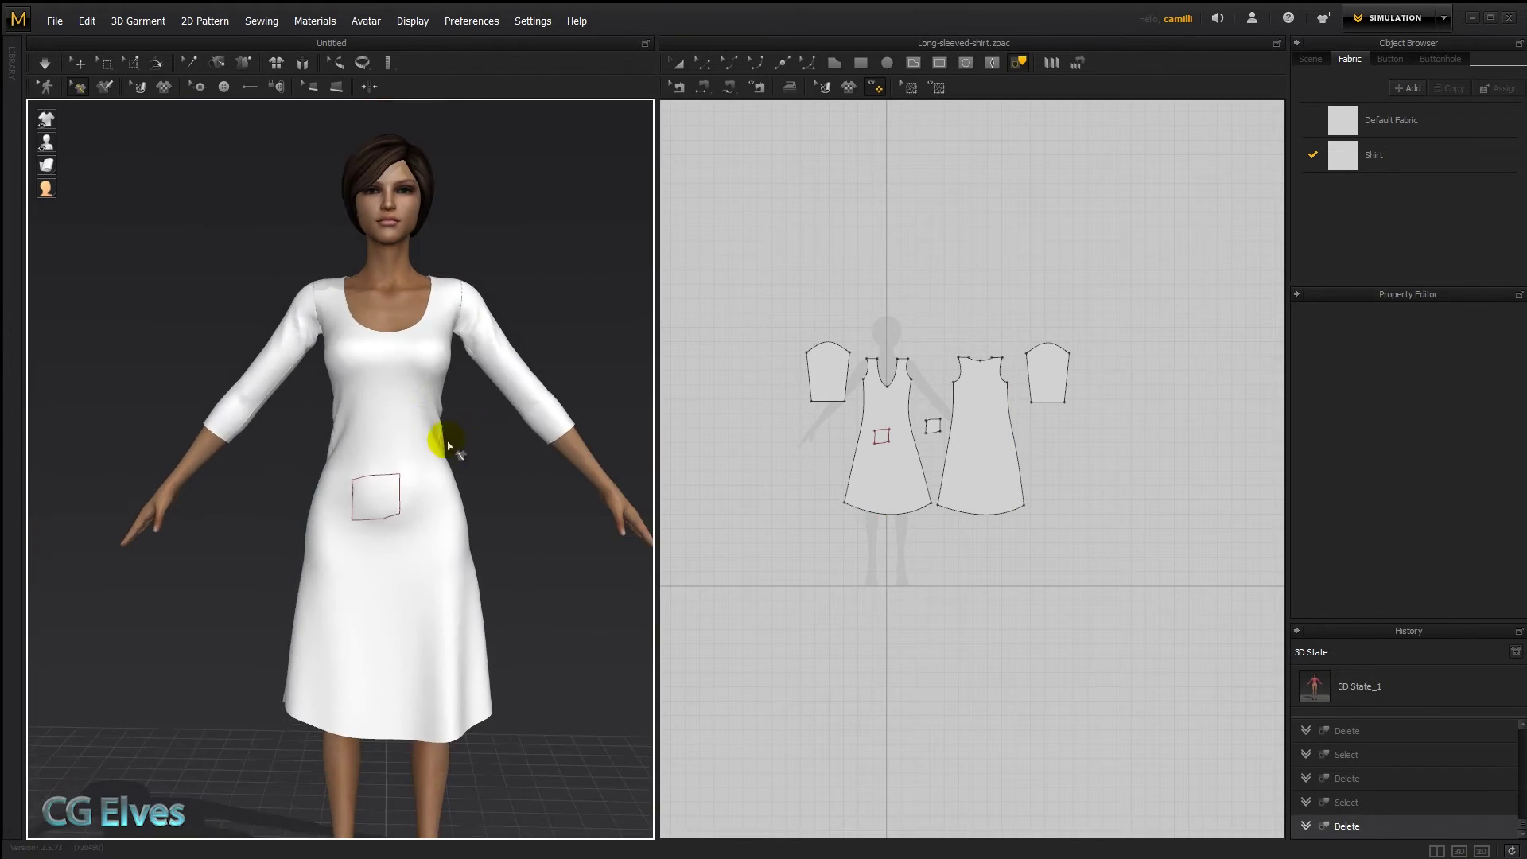
{"action": "right_click_drag", "start_coordinate": [437, 436], "coordinate": [231, 181]}
{"action": "left_click", "coordinate": [105, 86]}
{"action": "right_click_drag", "start_coordinate": [199, 278], "coordinate": [256, 454]}
{"action": "mouse_move", "coordinate": [304, 345]}
{"action": "left_mouse_down"}
{"action": "mouse_move", "coordinate": [392, 340]}
{"action": "mouse_move", "coordinate": [358, 460]}
{"action": "mouse_move", "coordinate": [338, 672]}
{"action": "mouse_move", "coordinate": [371, 725]}
{"action": "left_mouse_up"}
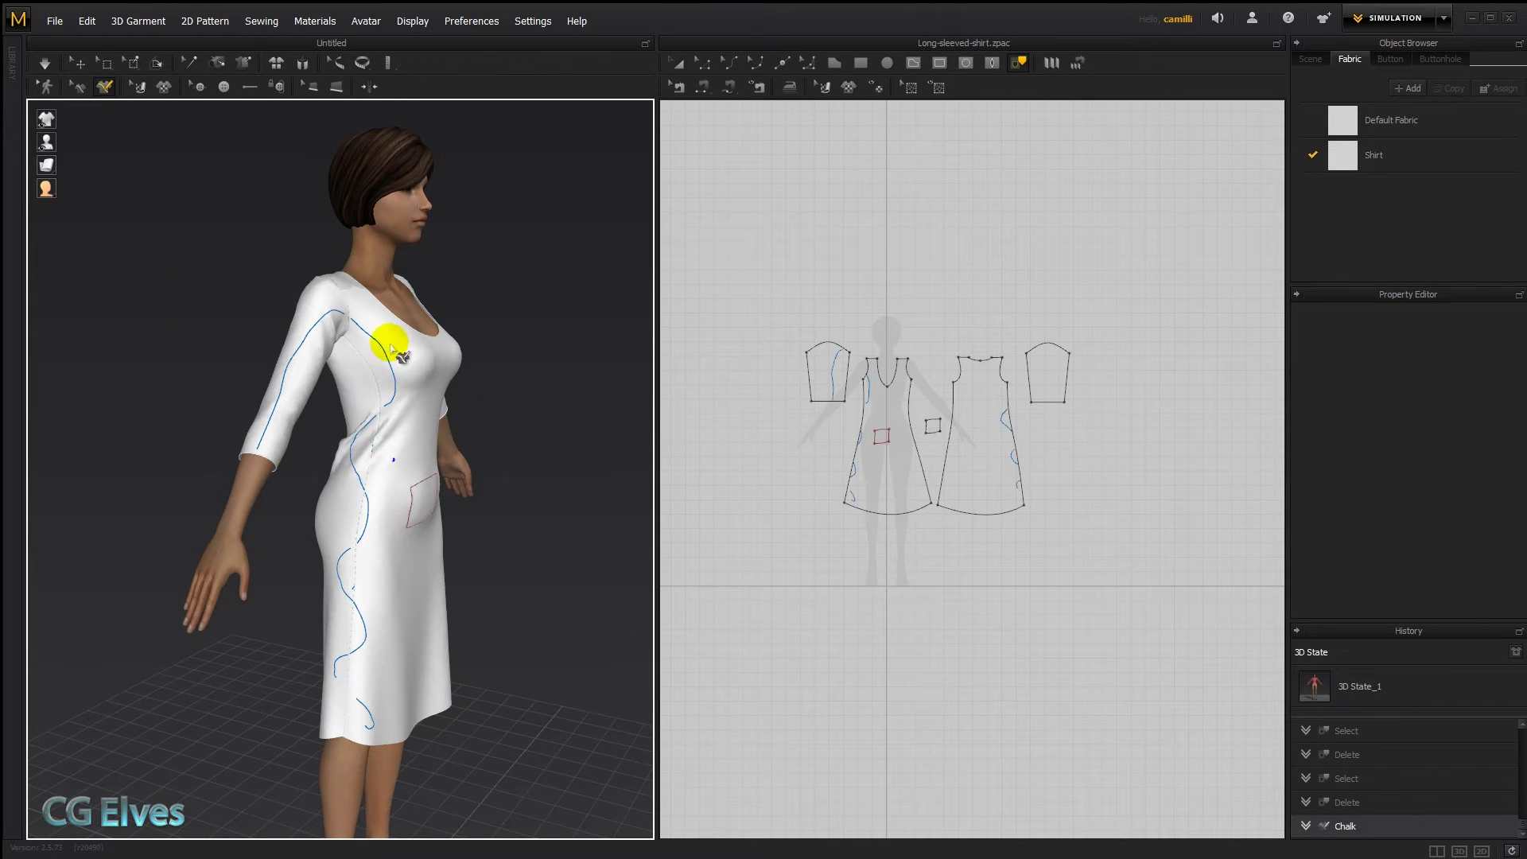
Step: Create an internal line on the dress front from the armhole to the hem and curve its lower segment to about 722 mm
{"action": "scroll", "coordinate": [842, 446], "scroll_direction": "up", "scroll_amount": 2}
{"action": "scroll", "coordinate": [843, 447], "scroll_direction": "up", "scroll_amount": 2}
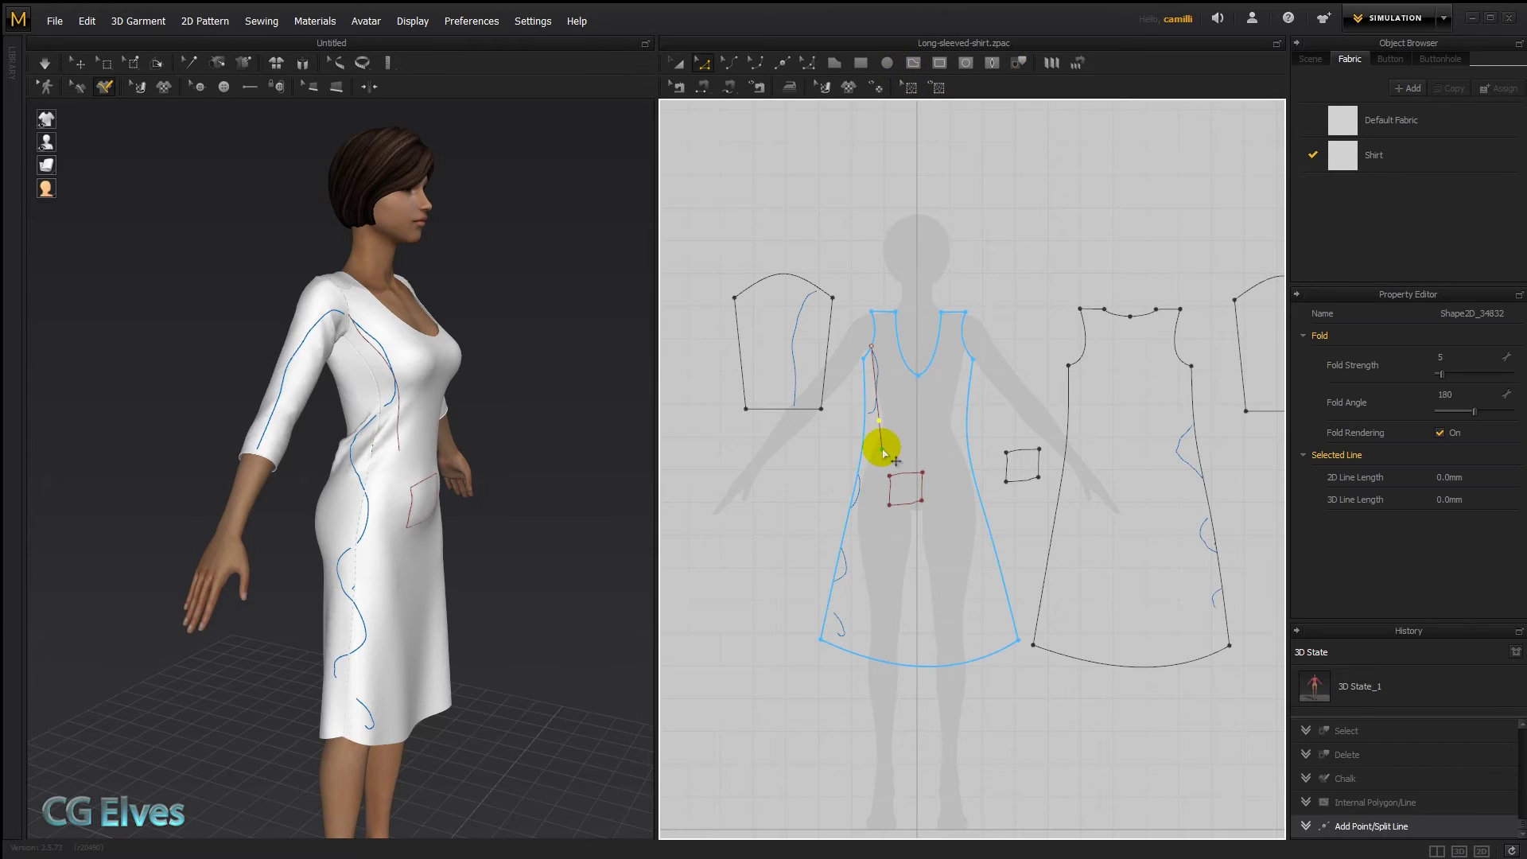
{"action": "left_click_drag", "start_coordinate": [879, 446], "coordinate": [861, 656]}
{"action": "left_click", "coordinate": [871, 501]}
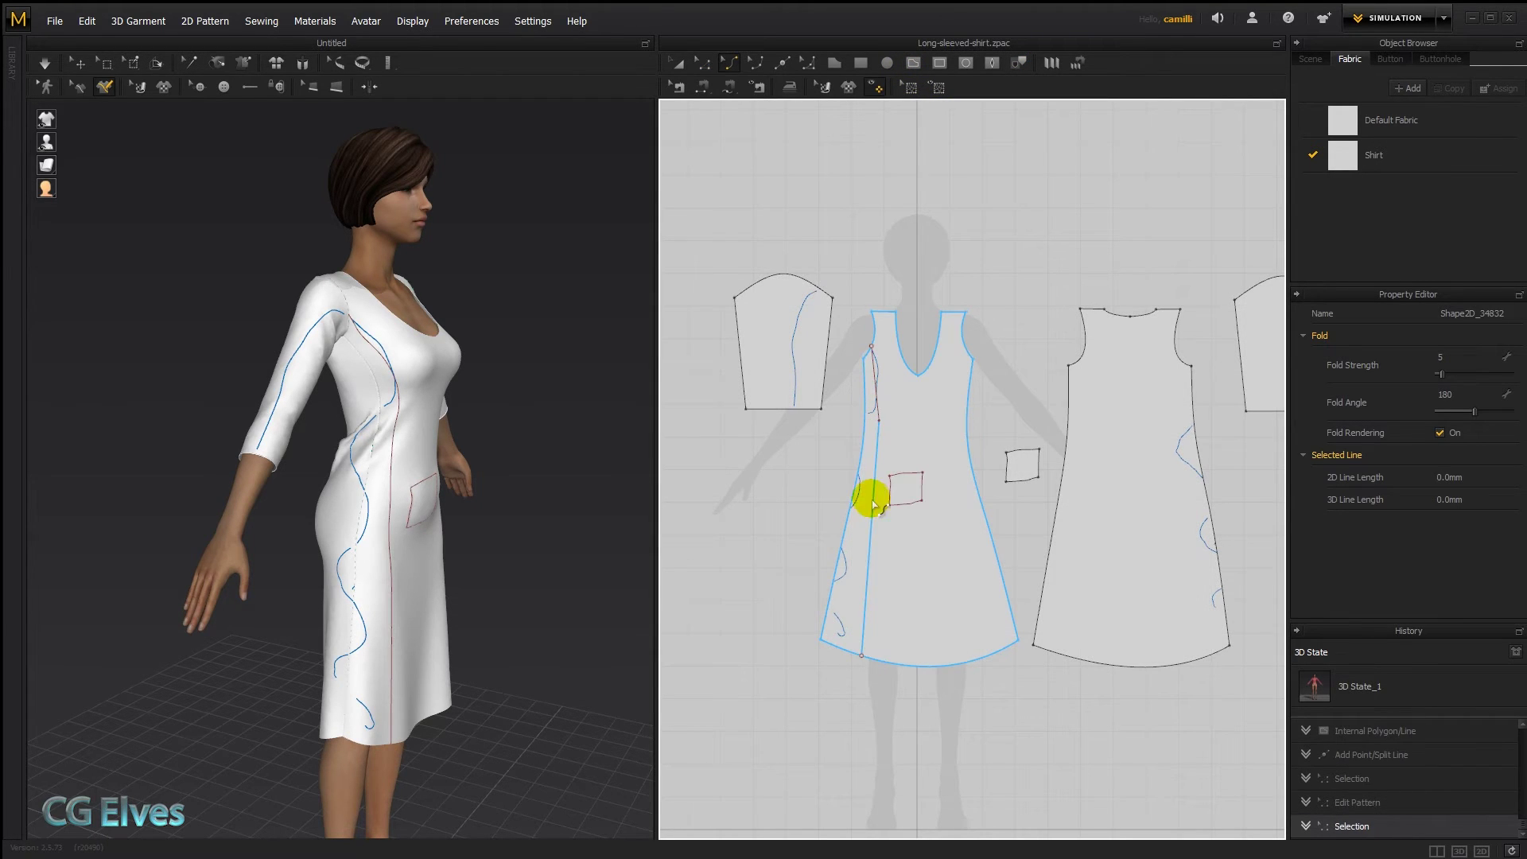
{"action": "left_click_drag", "start_coordinate": [880, 555], "coordinate": [884, 437]}
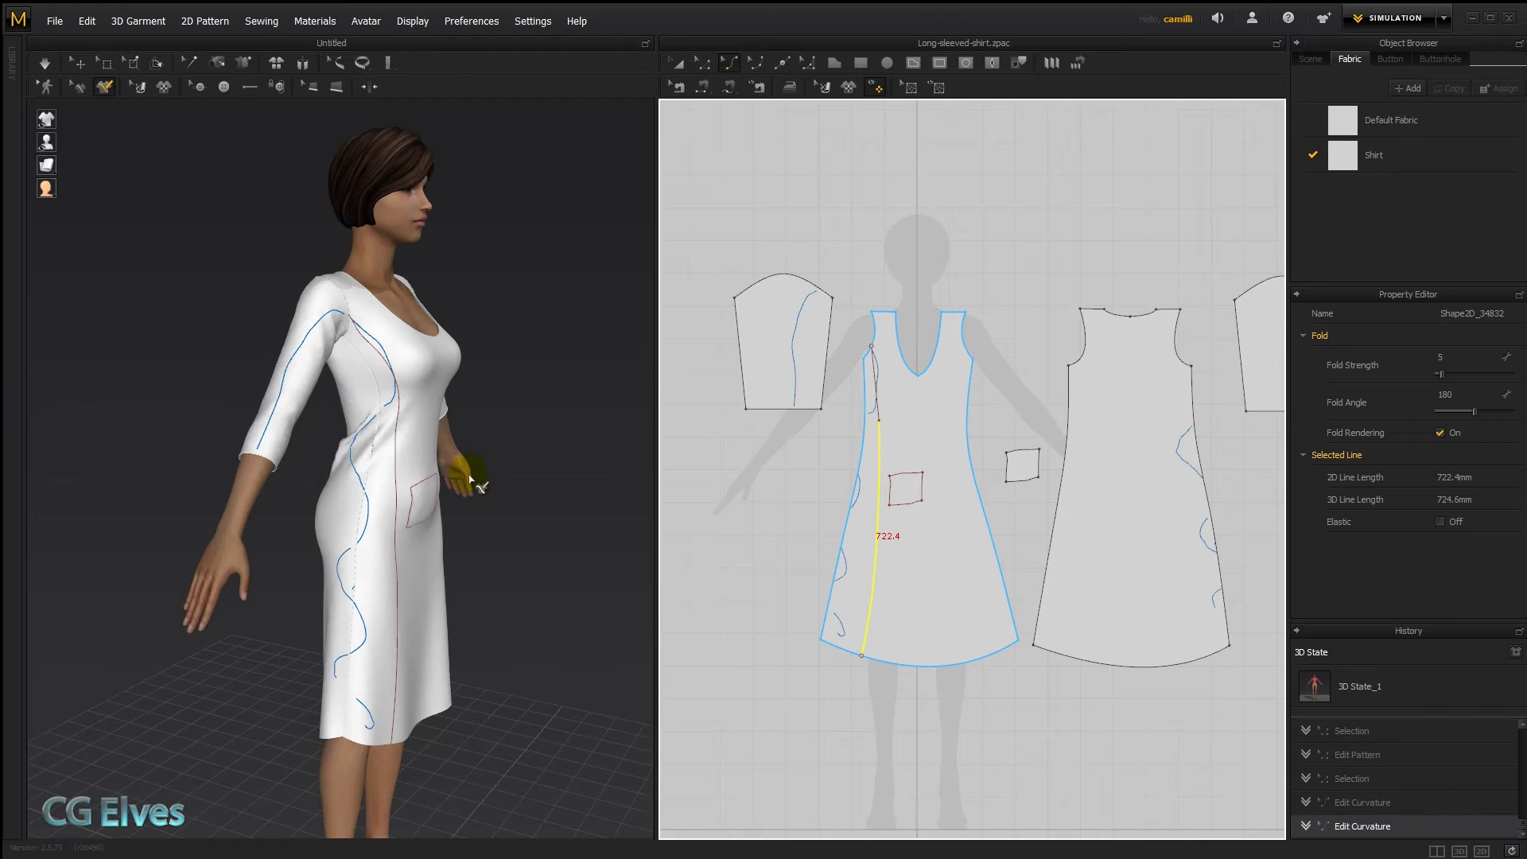
Step: Delete the chalk strokes along the bust and down the side of the 3D dress one by one with Edit Chalk
{"action": "right_click_drag", "start_coordinate": [501, 480], "coordinate": [365, 416]}
{"action": "right_click_drag", "start_coordinate": [335, 638], "coordinate": [365, 580]}
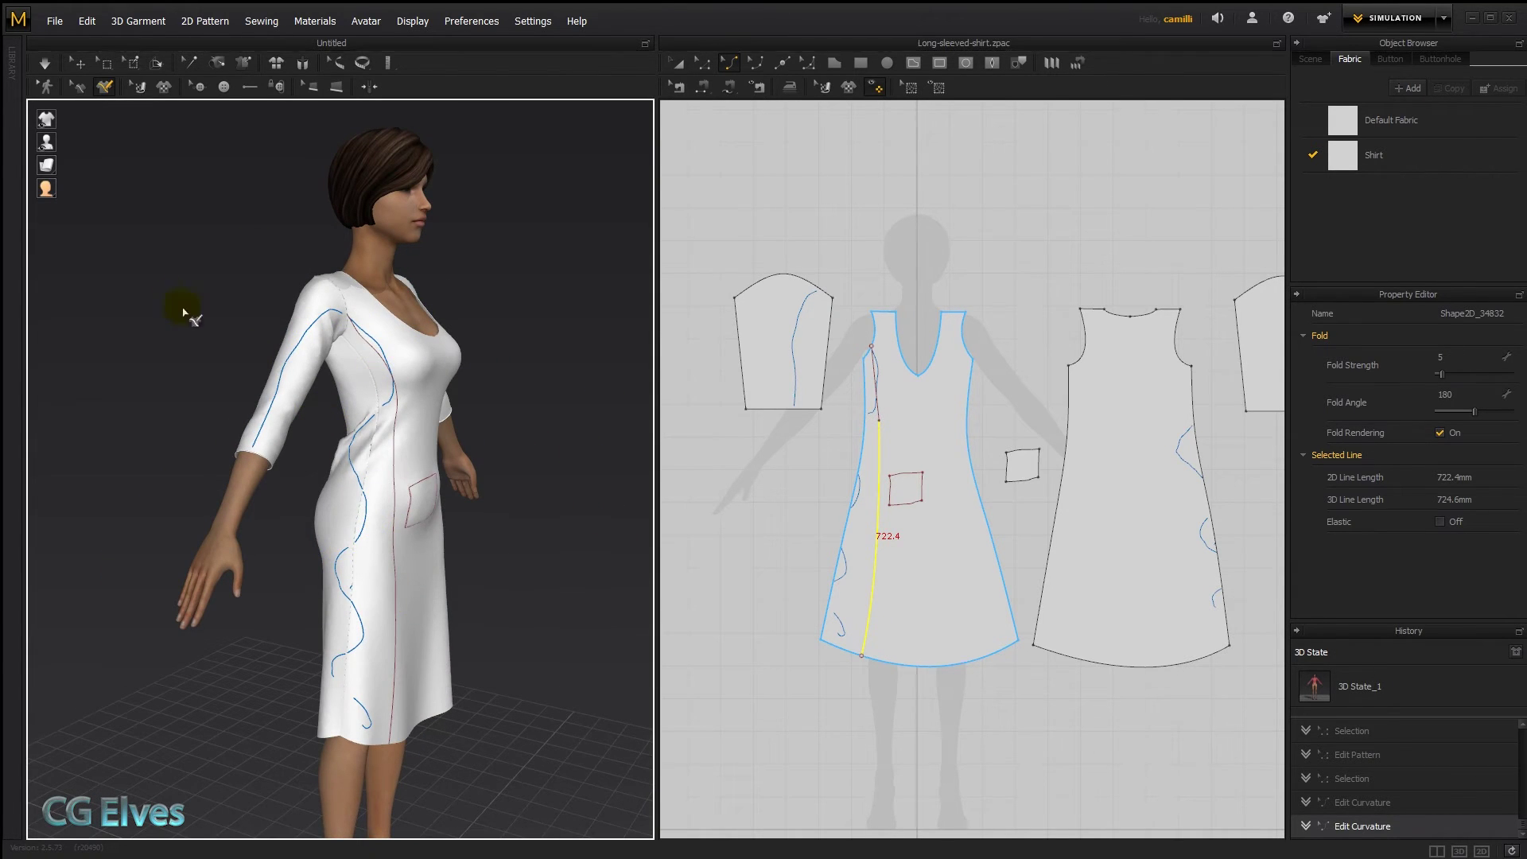
{"action": "left_click", "coordinate": [77, 84]}
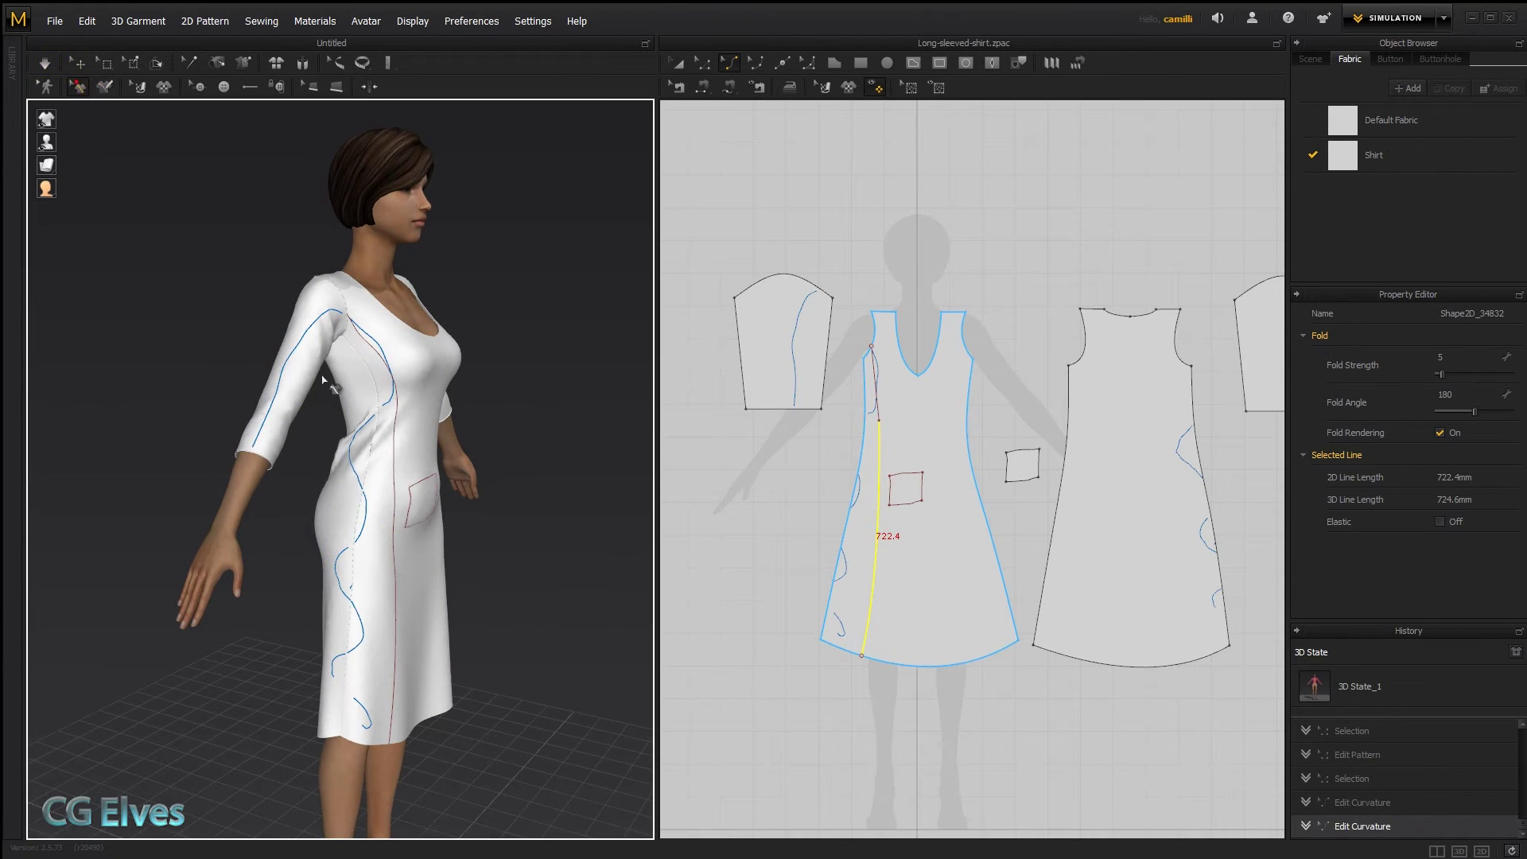
{"action": "left_click", "coordinate": [386, 402]}
{"action": "key", "text": "Delete"}
{"action": "left_click", "coordinate": [359, 429]}
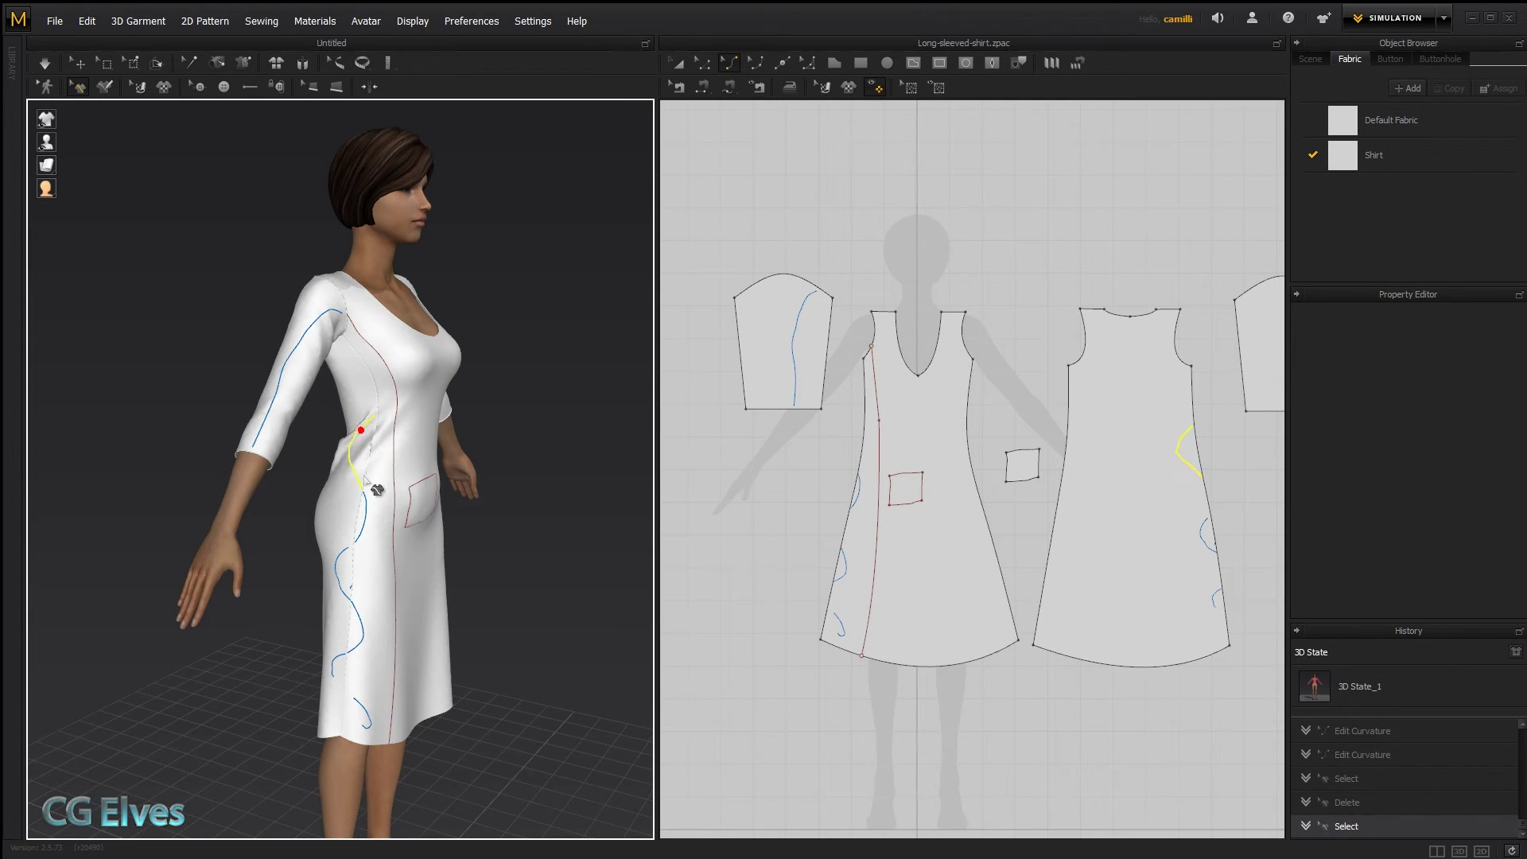
{"action": "left_click", "coordinate": [368, 507]}
{"action": "key", "text": "Delete"}
{"action": "left_click", "coordinate": [352, 593]}
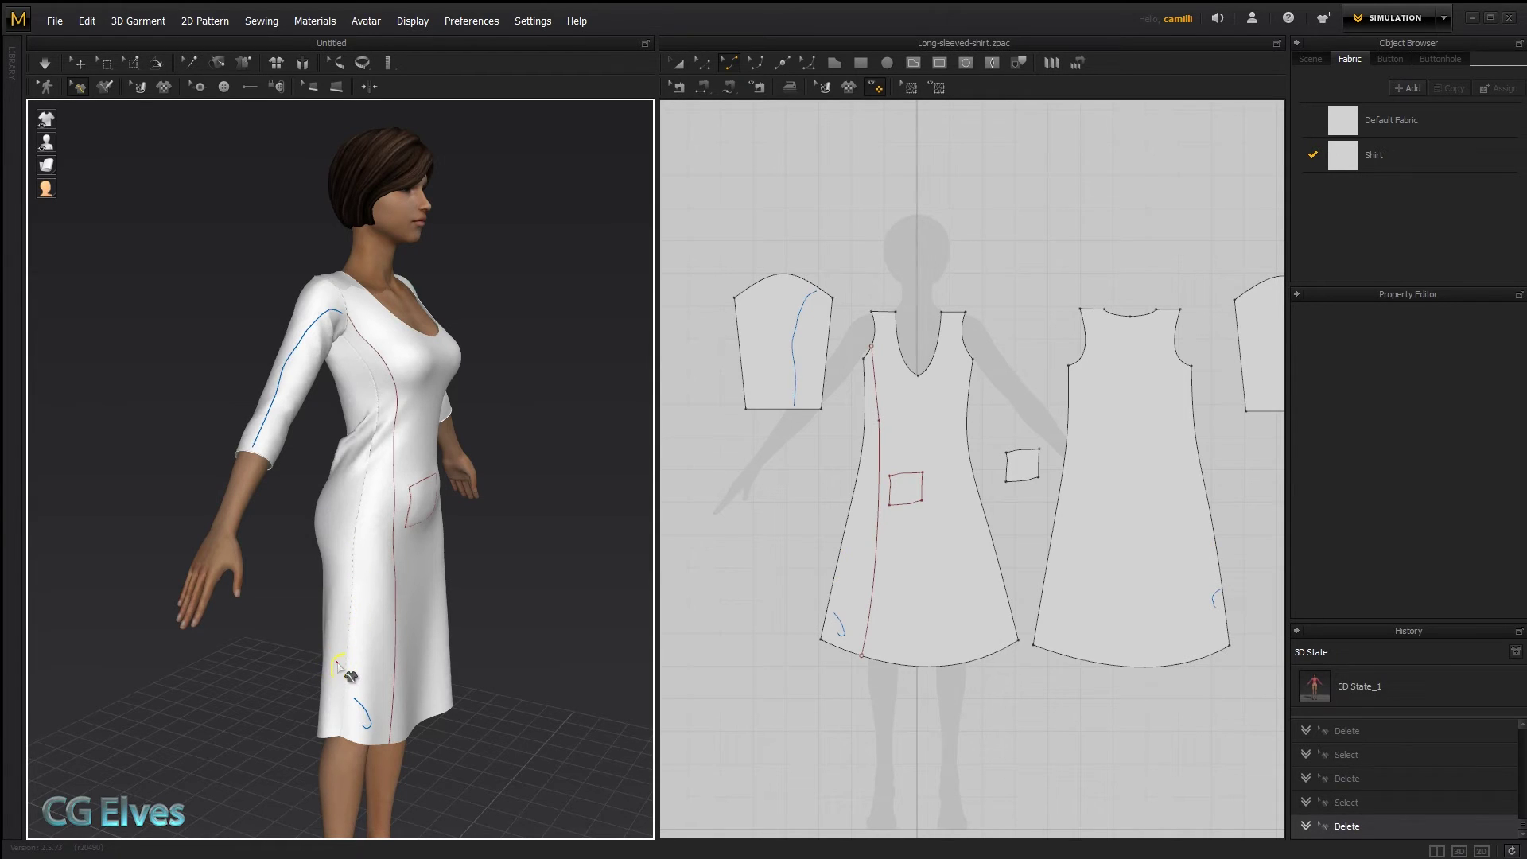
Step: Delete the last chalk strokes on the sleeve, near the hem and on the back piece
{"action": "left_click", "coordinate": [365, 706]}
{"action": "right_click_drag", "start_coordinate": [412, 677], "coordinate": [330, 681]}
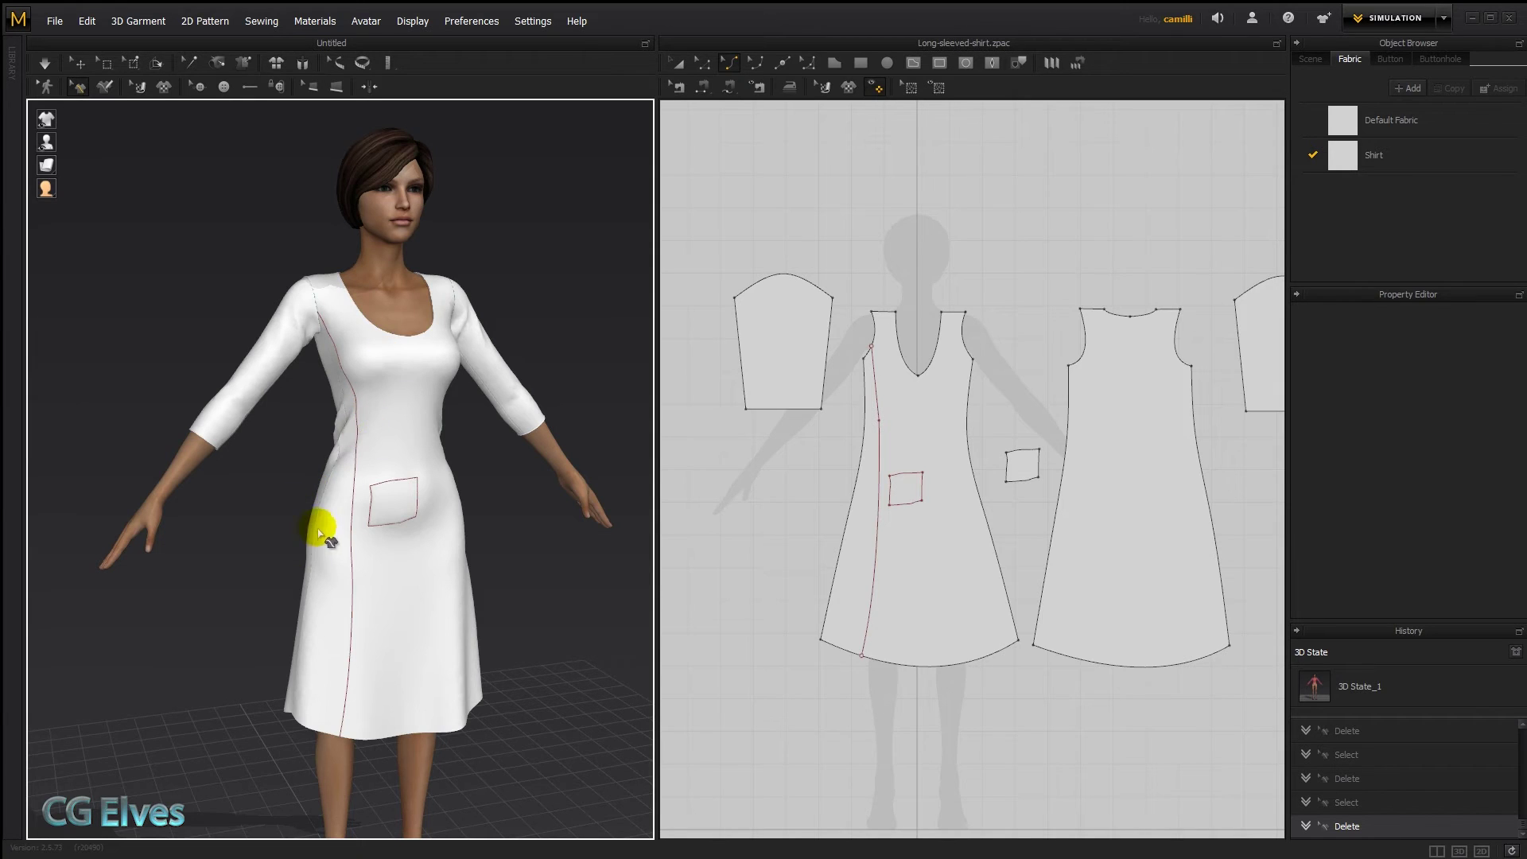
{"action": "right_click_drag", "start_coordinate": [307, 568], "coordinate": [265, 484]}
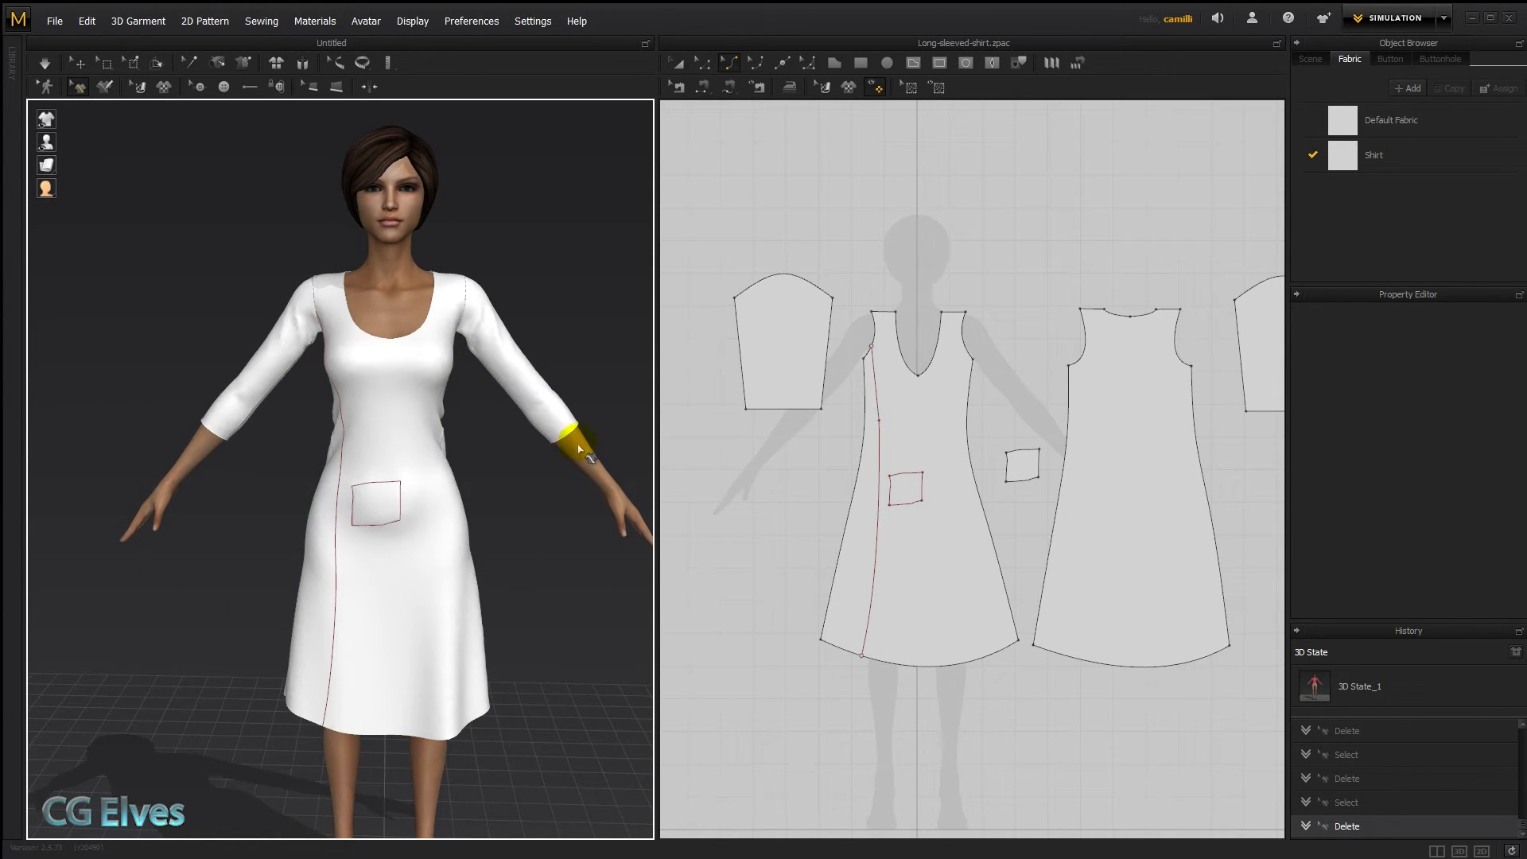
Step: Add curve points to the lower segment of the dress front's internal line and bend it to about 728 mm
{"action": "left_click", "coordinate": [78, 62]}
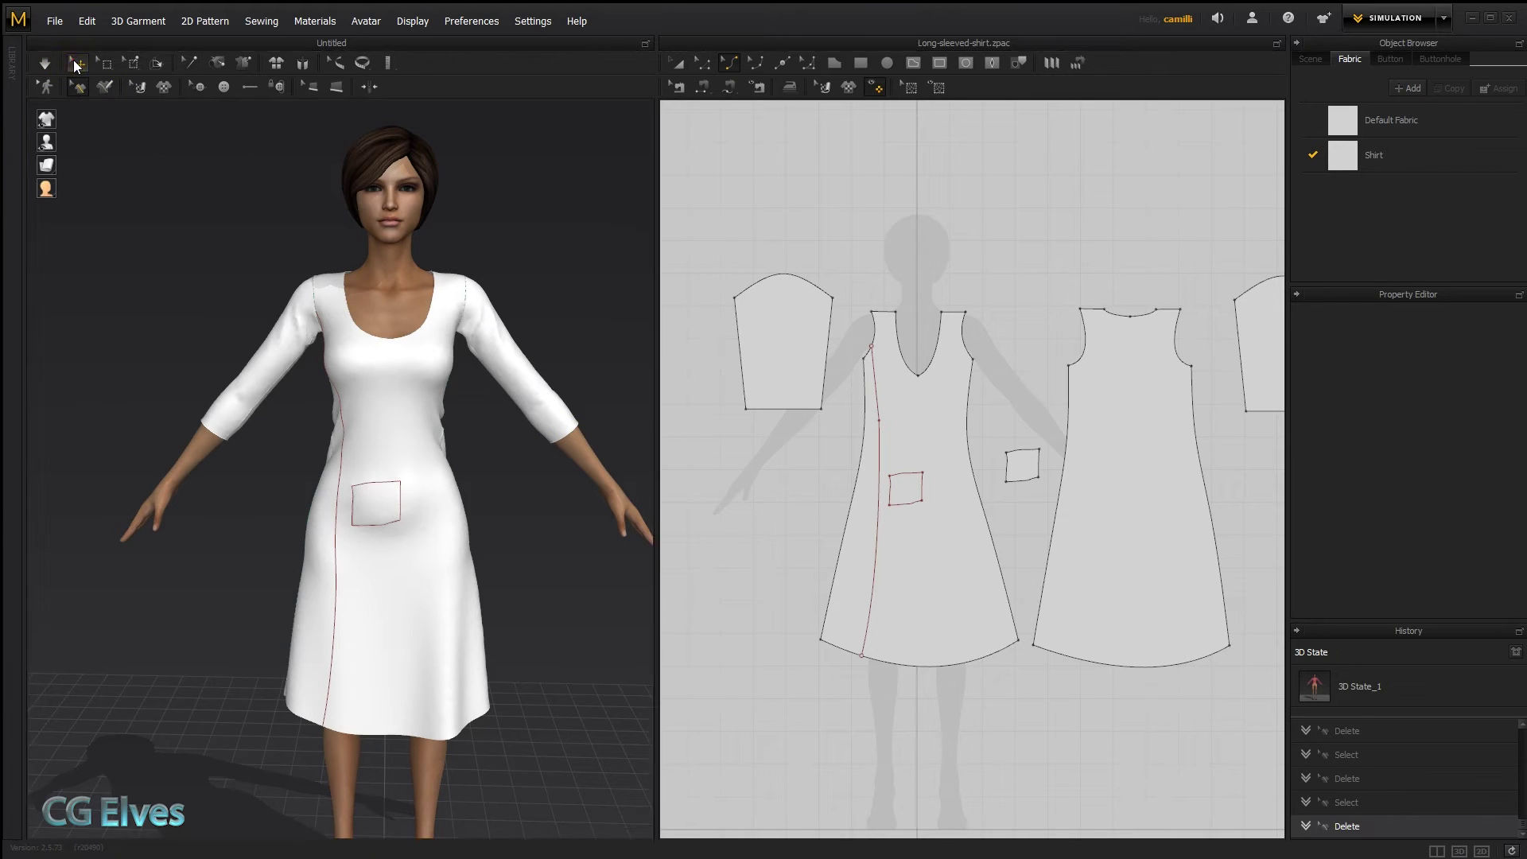
{"action": "scroll", "coordinate": [878, 462], "scroll_direction": "up", "scroll_amount": 3}
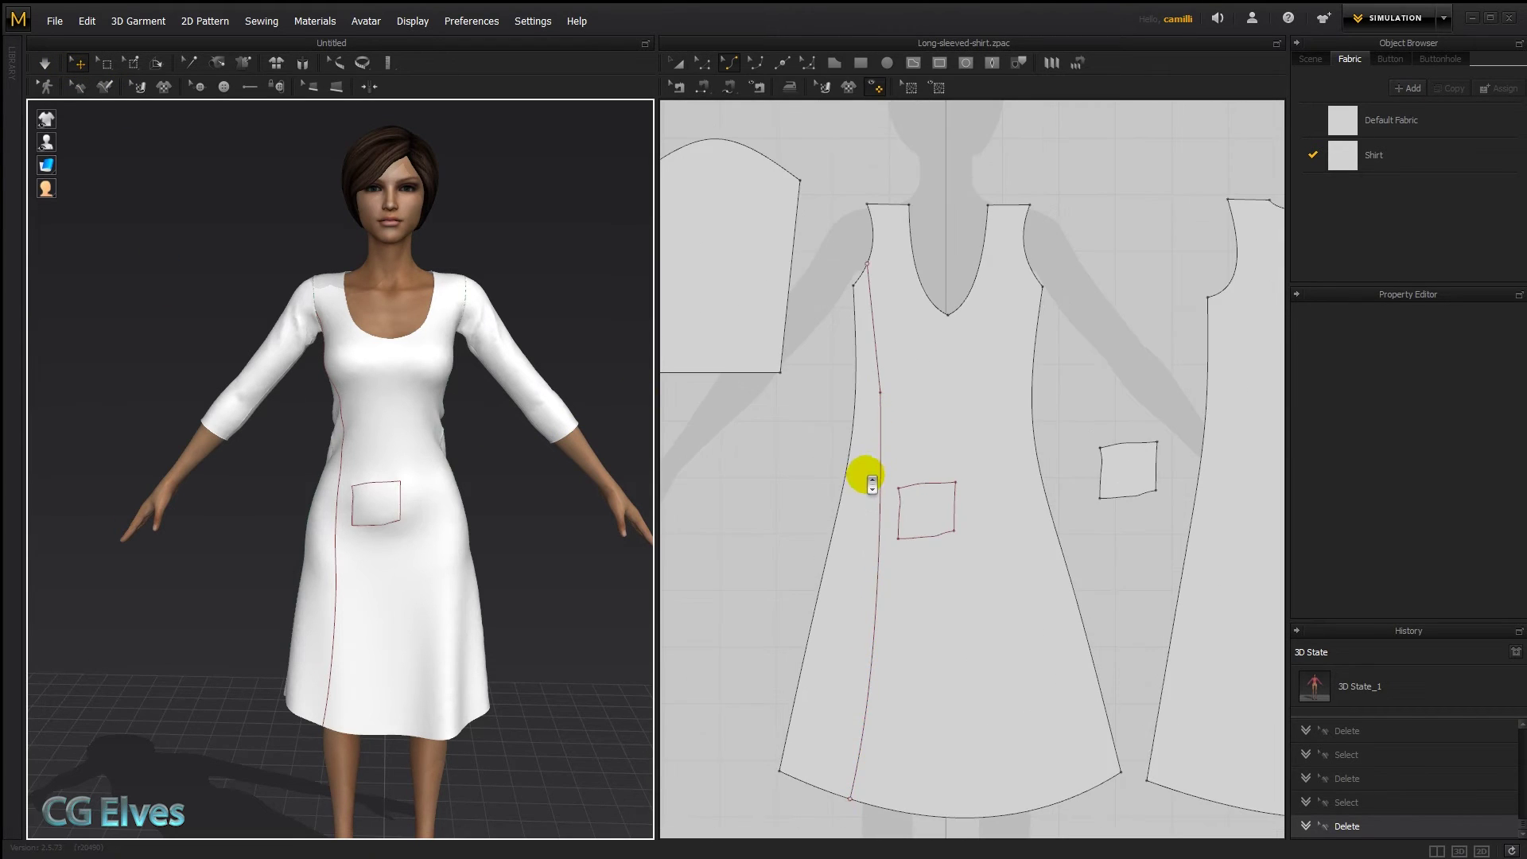
{"action": "middle_click_drag", "start_coordinate": [837, 599], "coordinate": [833, 503]}
{"action": "key", "text": "v"}
{"action": "left_click_drag", "start_coordinate": [869, 590], "coordinate": [837, 588]}
{"action": "left_click_drag", "start_coordinate": [849, 446], "coordinate": [870, 451]}
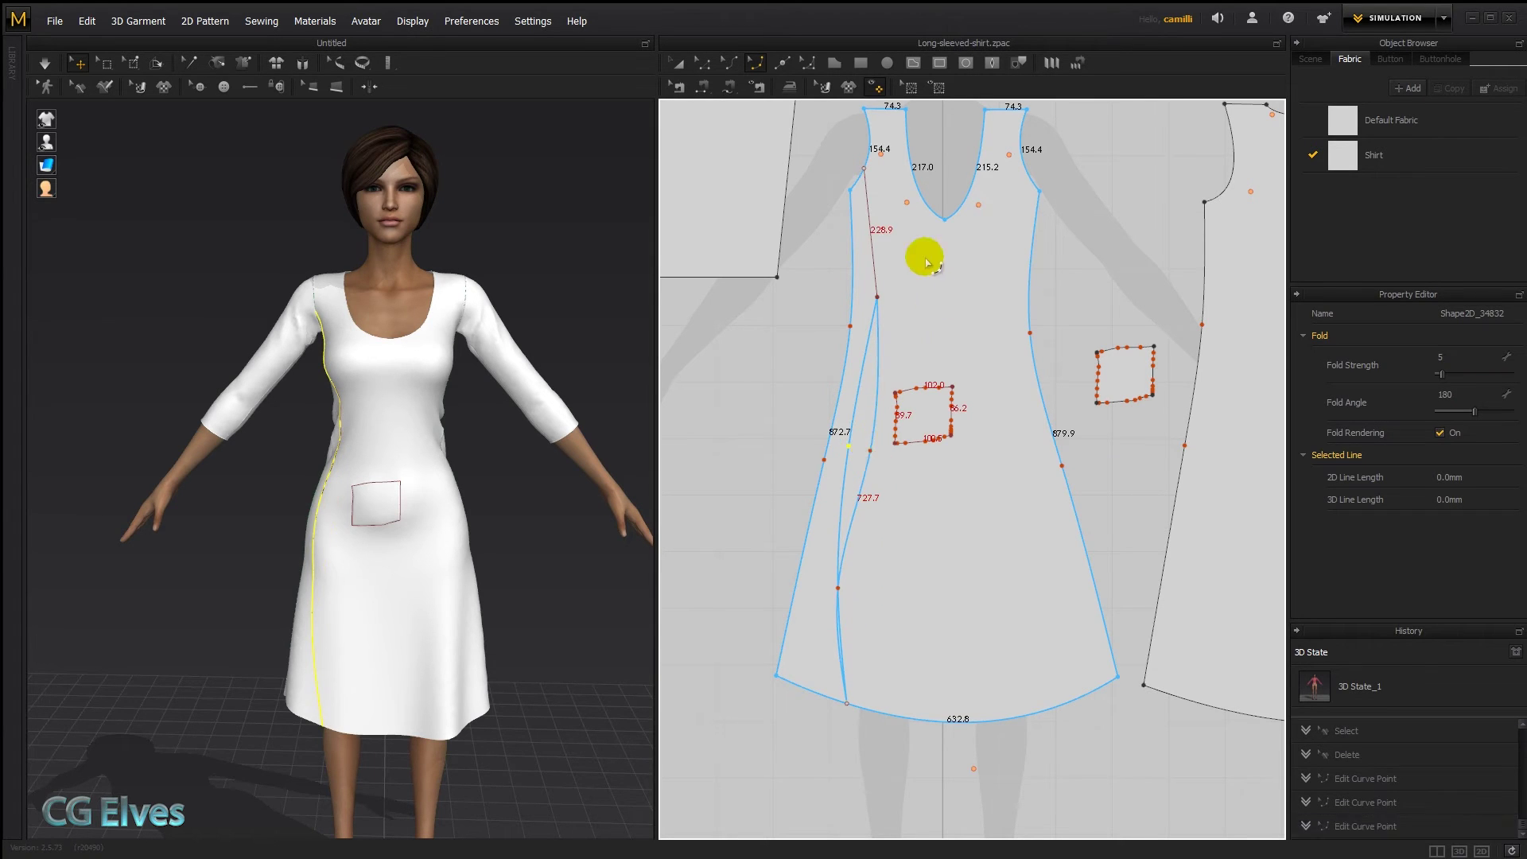
Step: Move the internal line's hem end toward the side seam and its bust point inward, making the segments about 240 and 720 mm
{"action": "right_click_drag", "start_coordinate": [434, 531], "coordinate": [273, 342]}
{"action": "left_click", "coordinate": [597, 595]}
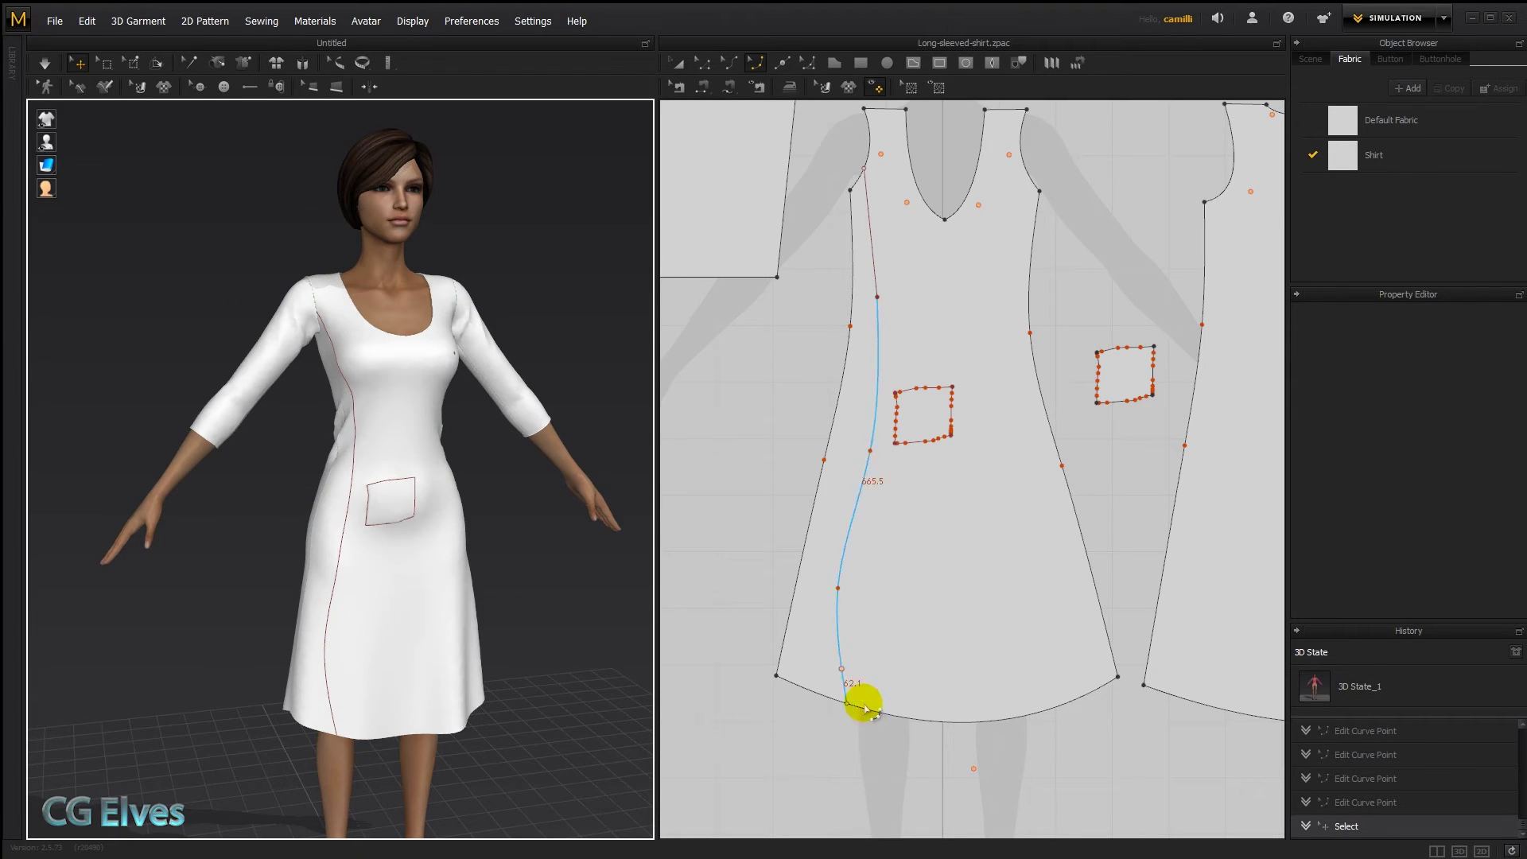
{"action": "left_click_drag", "start_coordinate": [849, 705], "coordinate": [808, 691]}
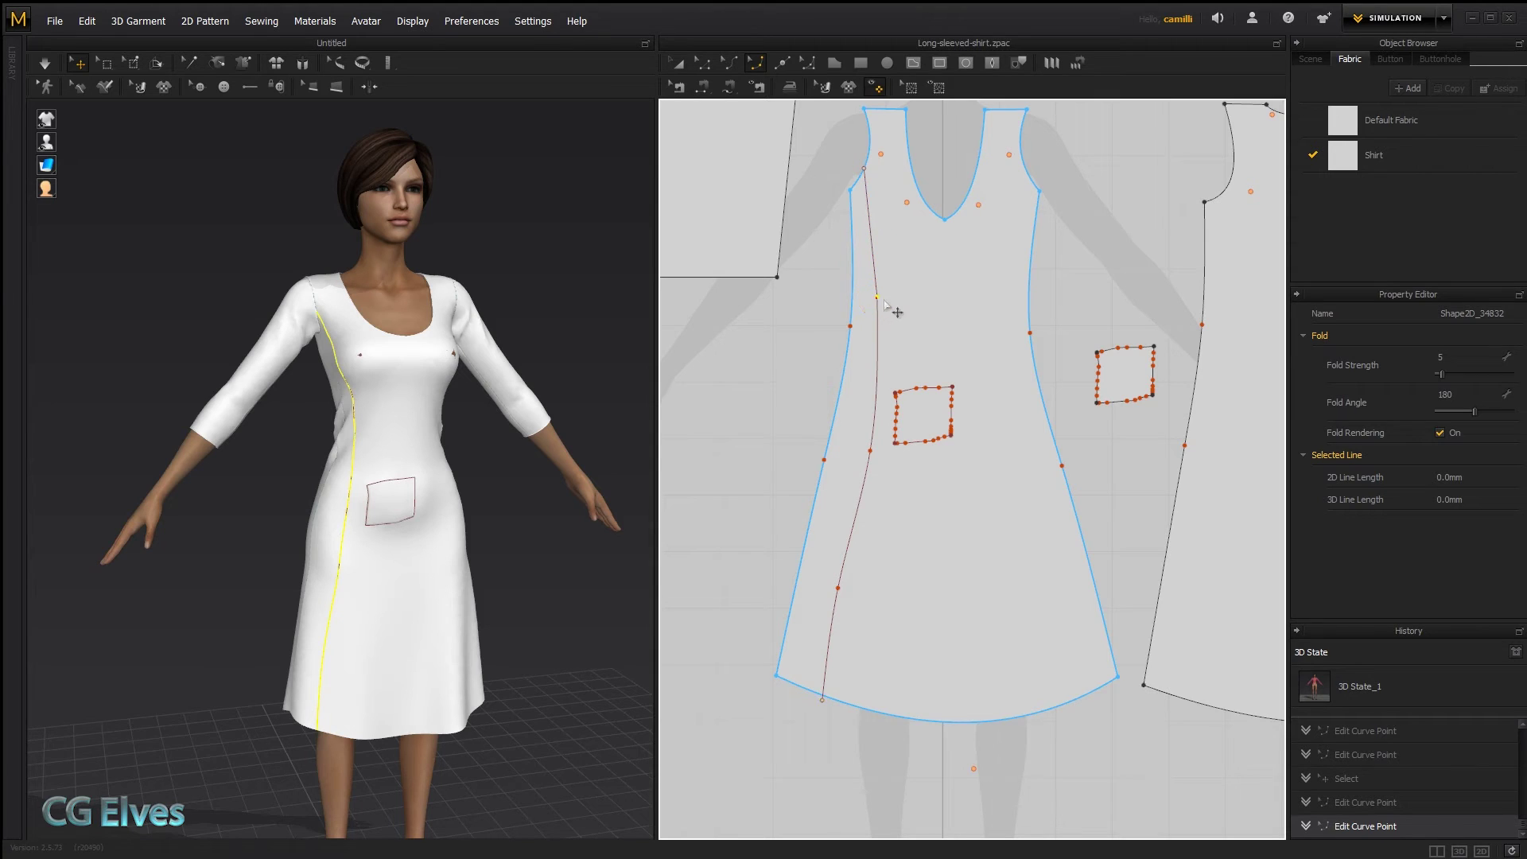
{"action": "left_click_drag", "start_coordinate": [884, 300], "coordinate": [894, 300]}
{"action": "left_click", "coordinate": [543, 422]}
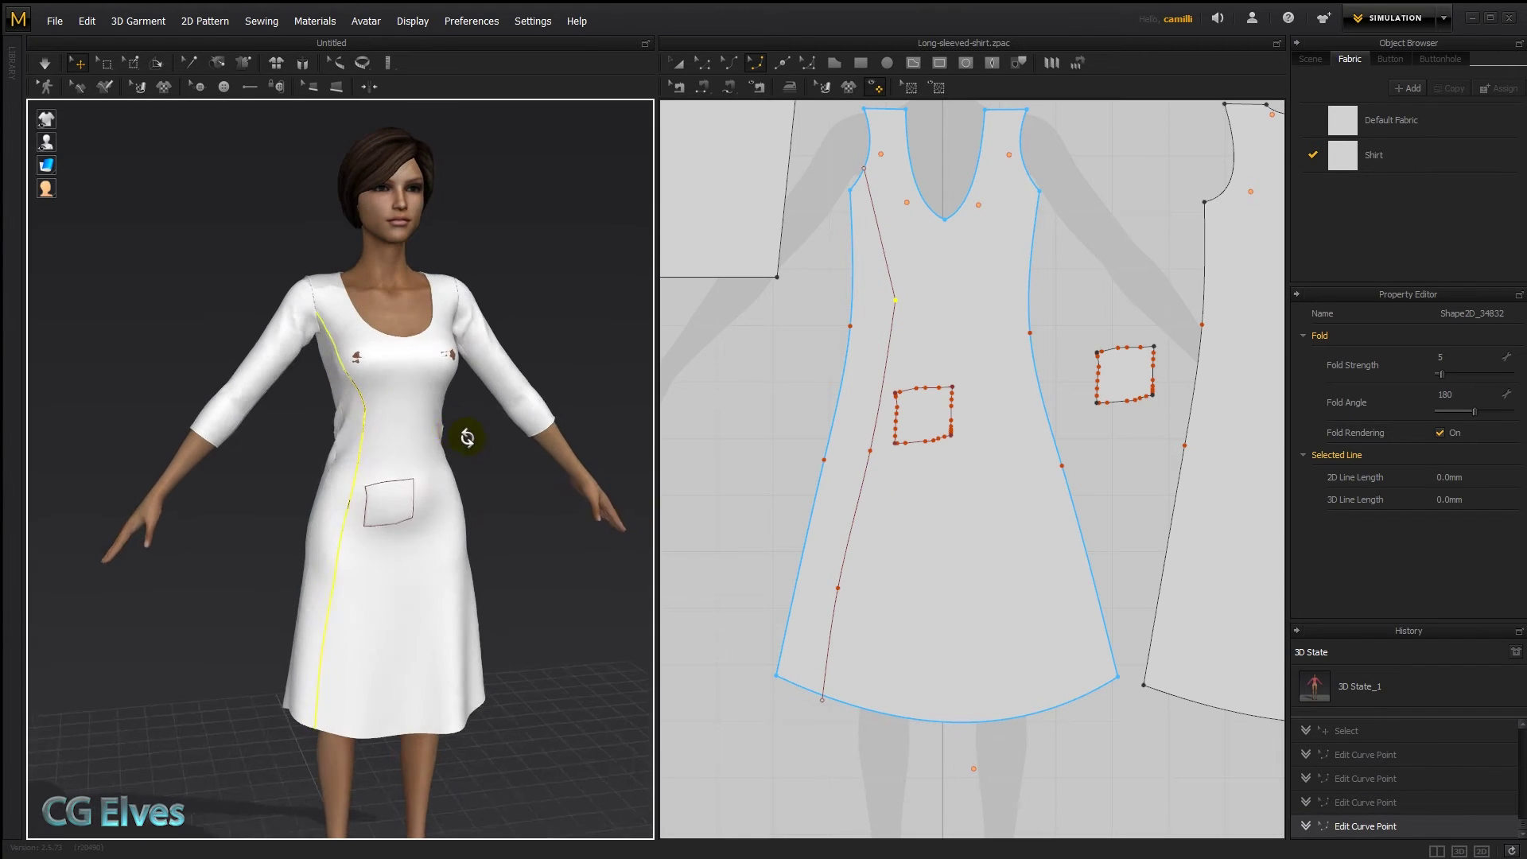
{"action": "right_click_drag", "start_coordinate": [468, 437], "coordinate": [486, 549]}
{"action": "left_click", "coordinate": [527, 534]}
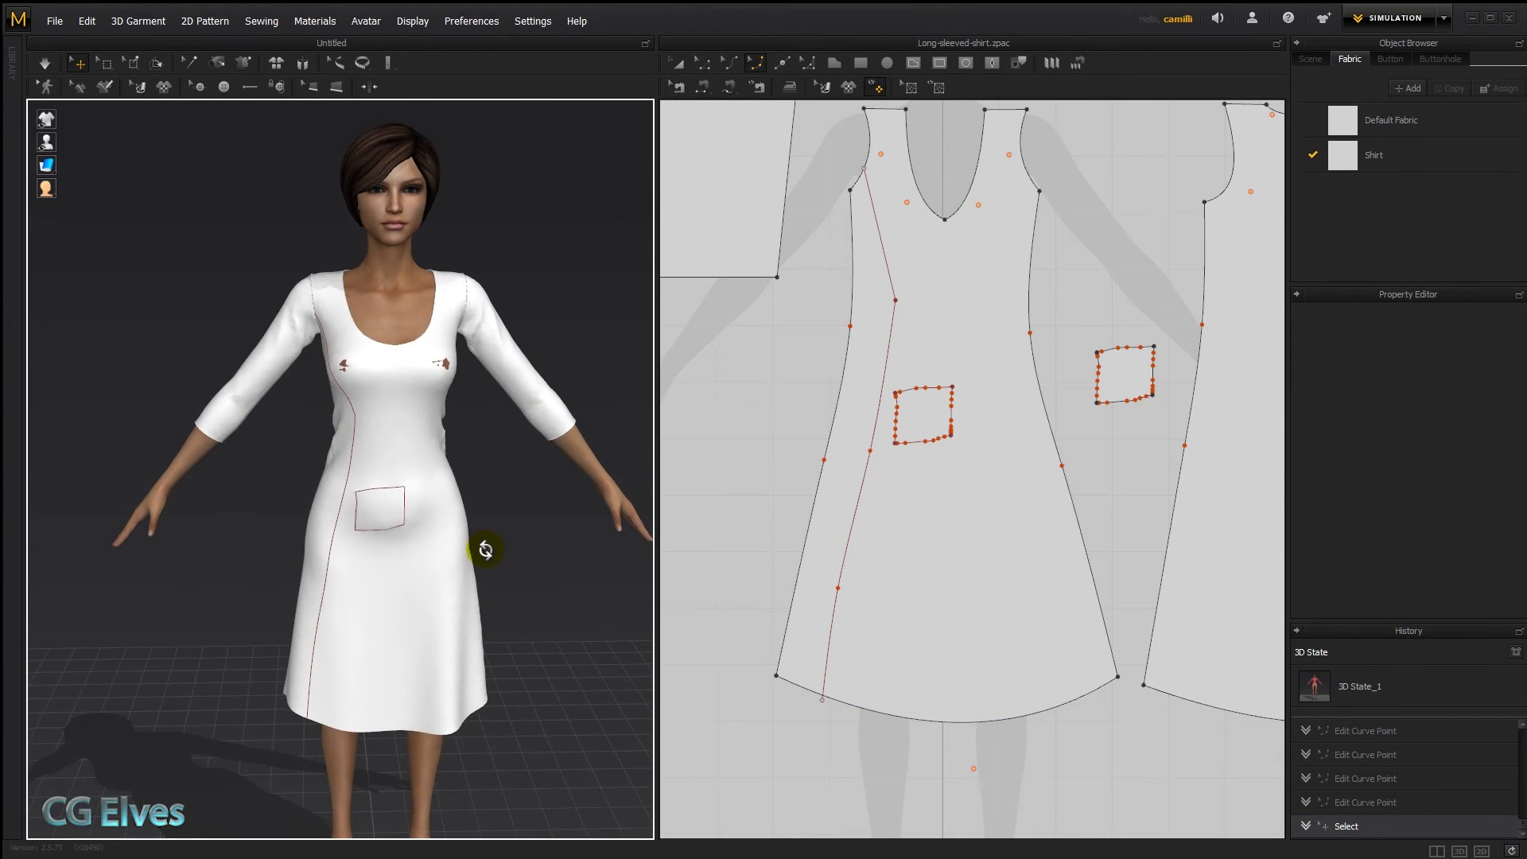
Step: Select both segments of the internal line and cut the dress front along them
{"action": "left_click", "coordinate": [904, 265]}
{"action": "key", "text": "z"}
{"action": "left_click", "coordinate": [894, 314]}
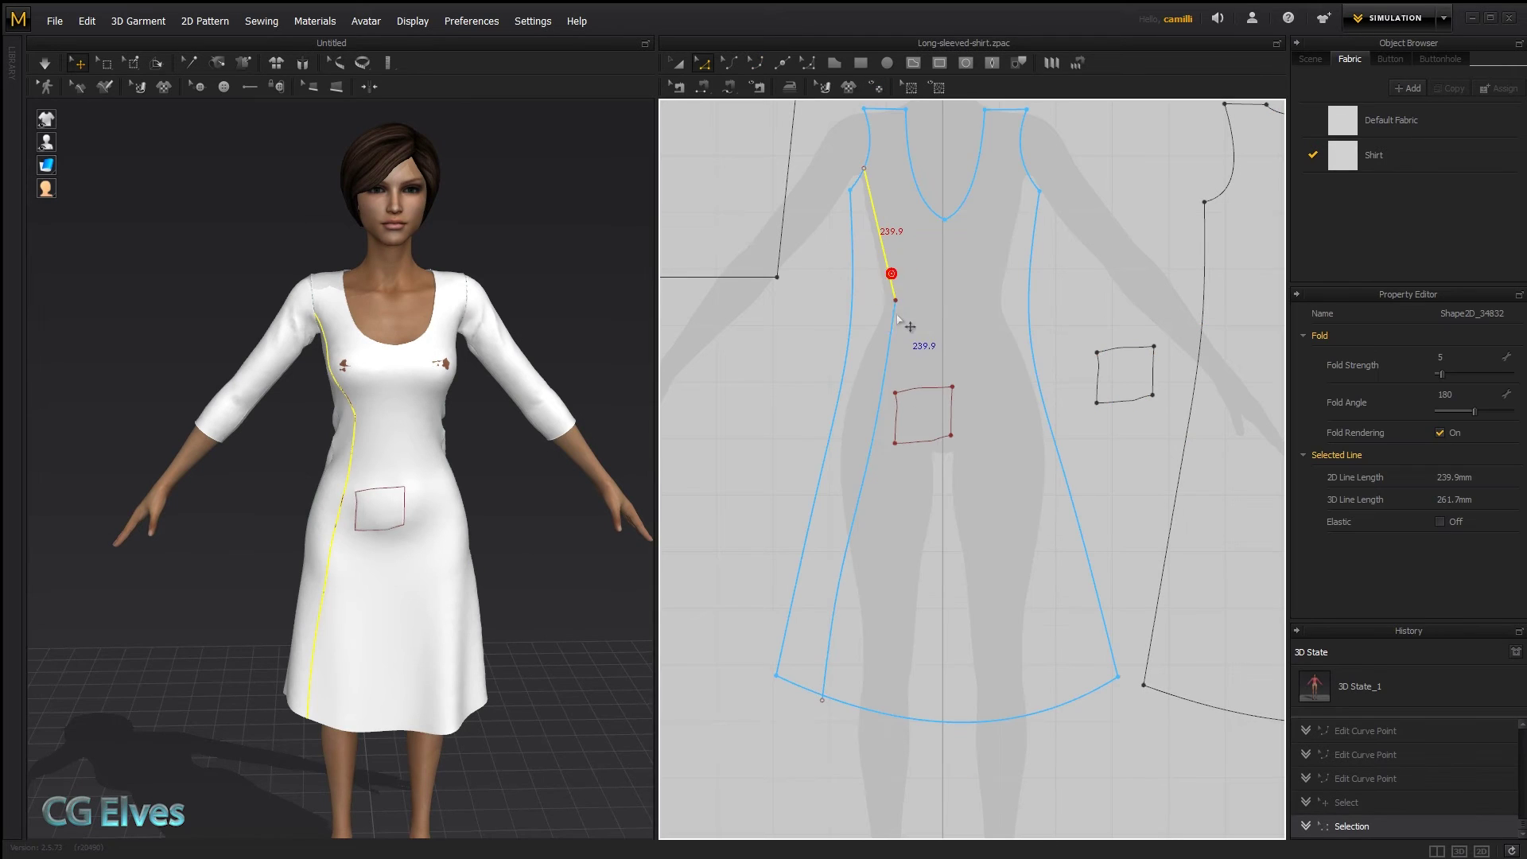
{"action": "right_click", "coordinate": [896, 315]}
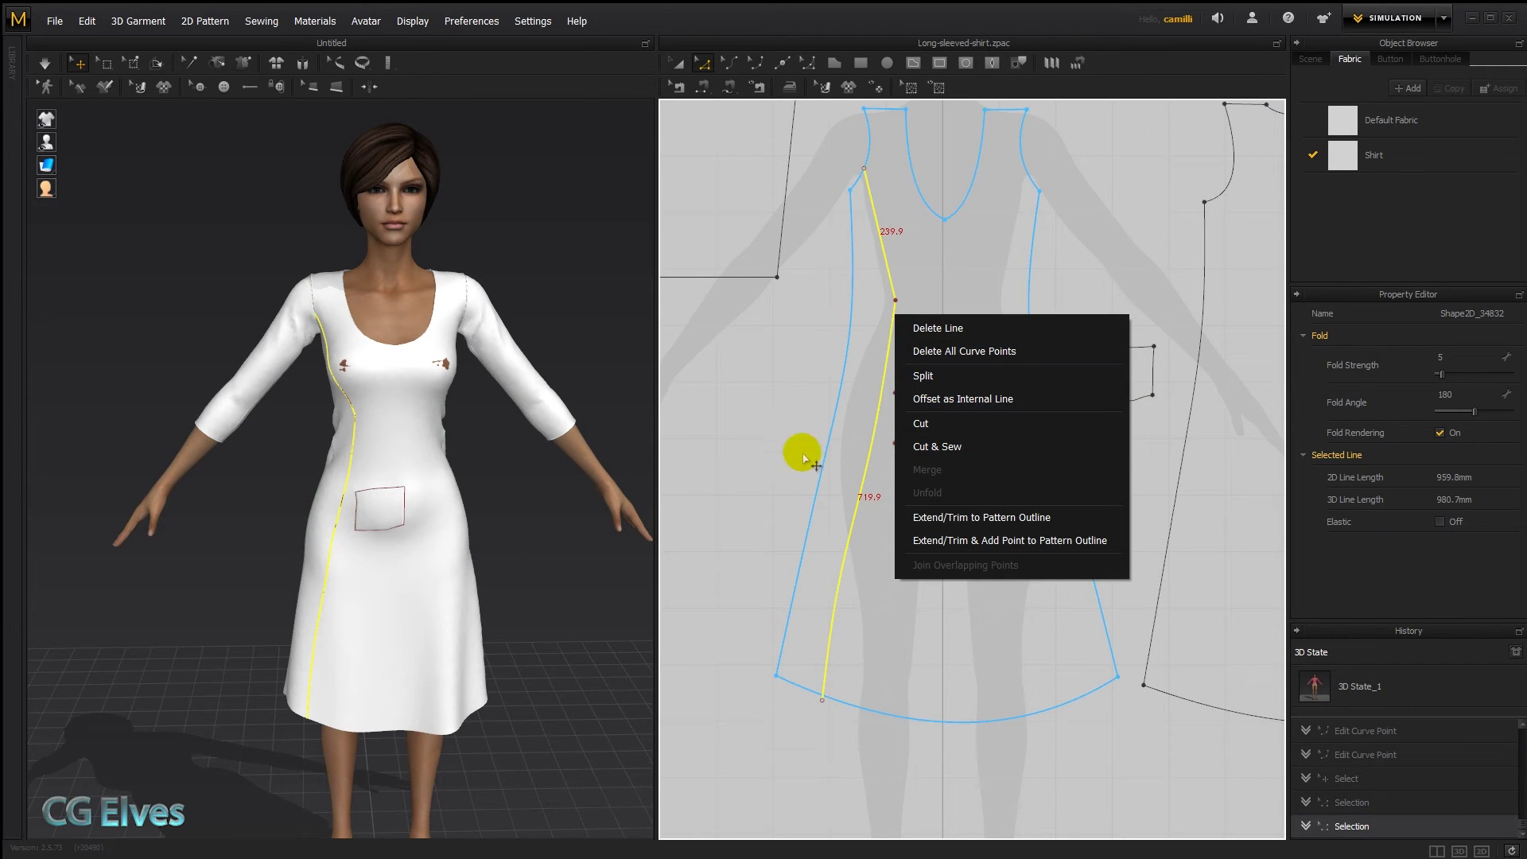
{"action": "left_click", "coordinate": [918, 427]}
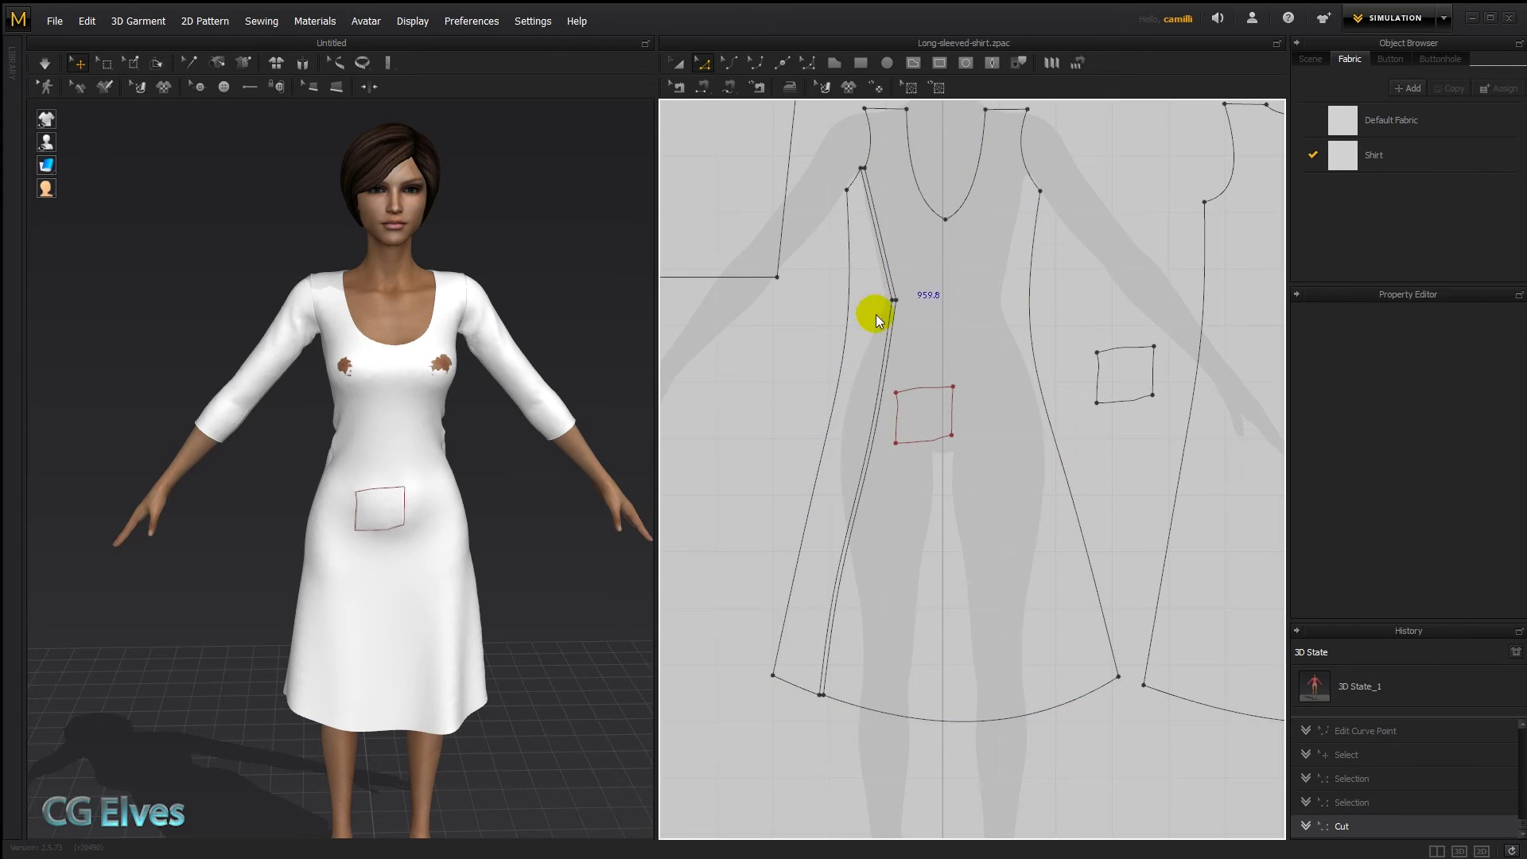
Step: Move the narrow side panel outward, away from the main dress front piece
{"action": "key", "text": "a"}
{"action": "left_click_drag", "start_coordinate": [874, 320], "coordinate": [852, 319]}
{"action": "left_click", "coordinate": [1057, 265]}
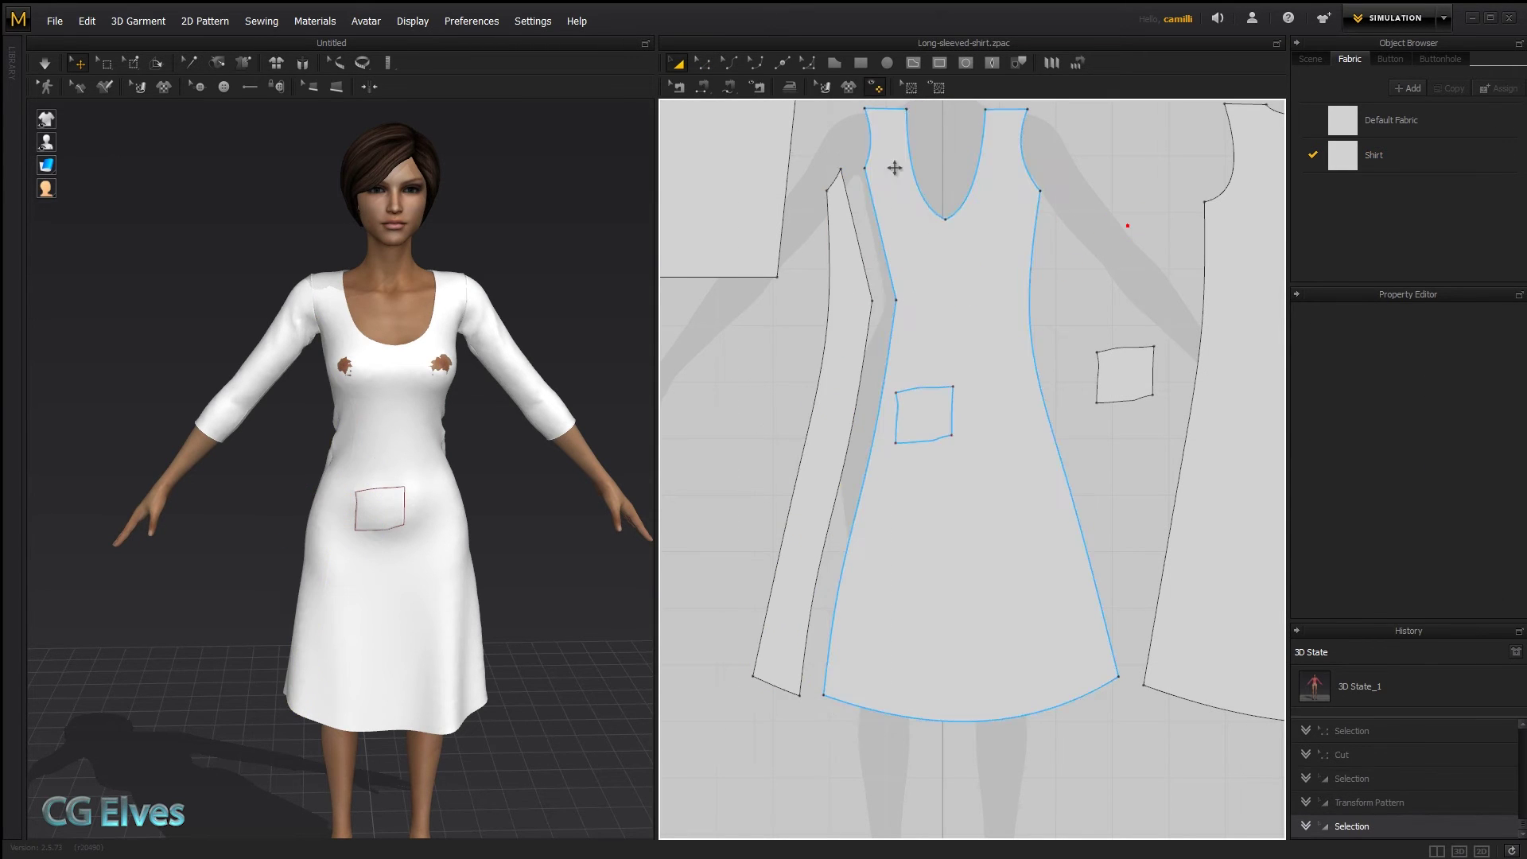
Step: Set the color of Default Fabric to black
{"action": "left_click", "coordinate": [1385, 126]}
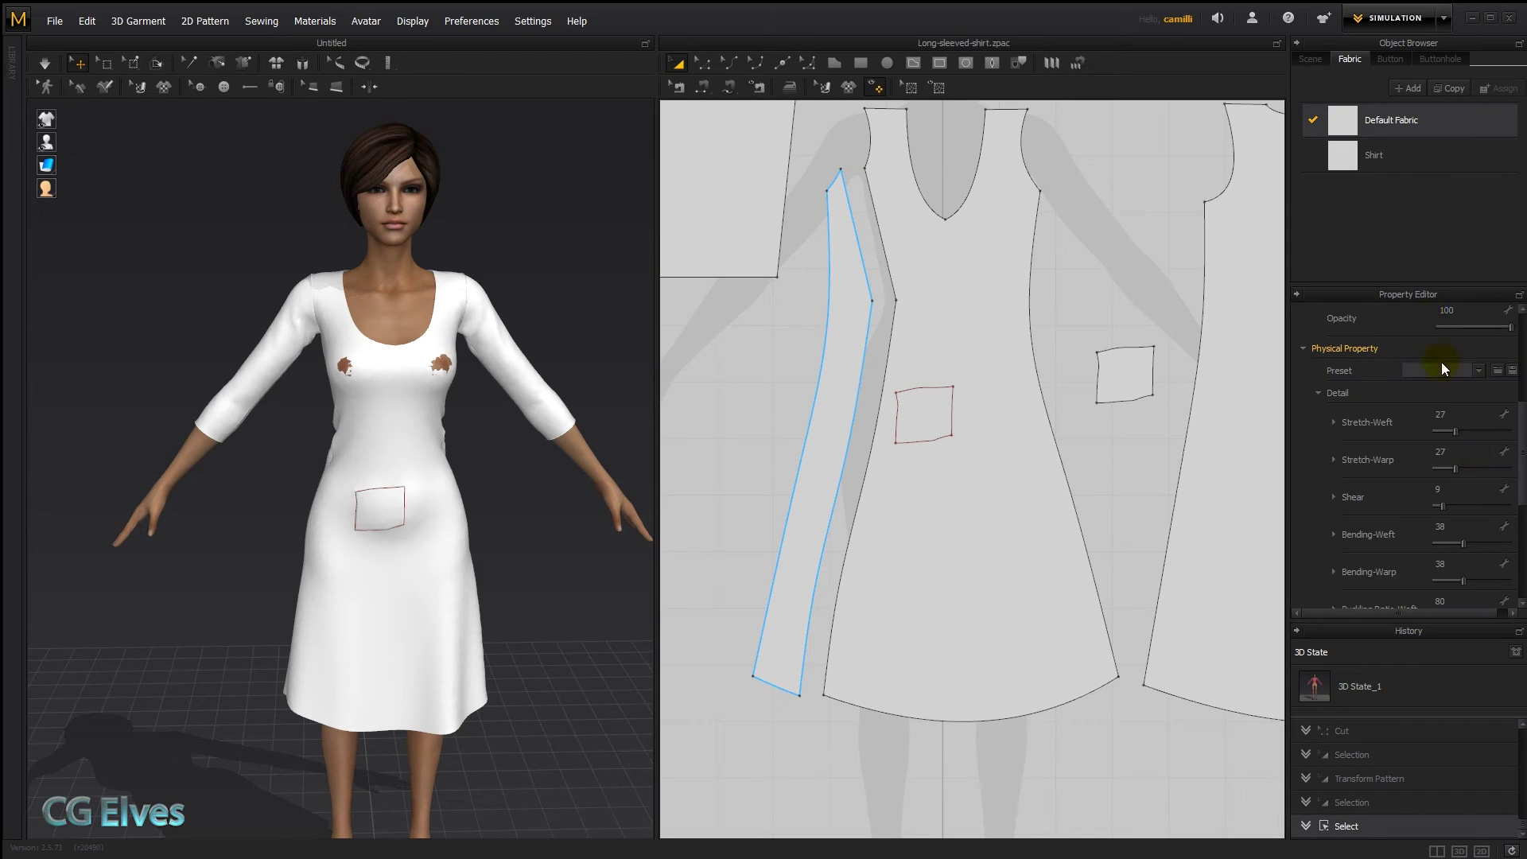
{"action": "scroll", "coordinate": [1455, 398], "scroll_direction": "up", "scroll_amount": 3}
{"action": "left_click", "coordinate": [1466, 430]}
{"action": "left_click_drag", "start_coordinate": [534, 261], "coordinate": [535, 286]}
{"action": "left_click", "coordinate": [708, 617]}
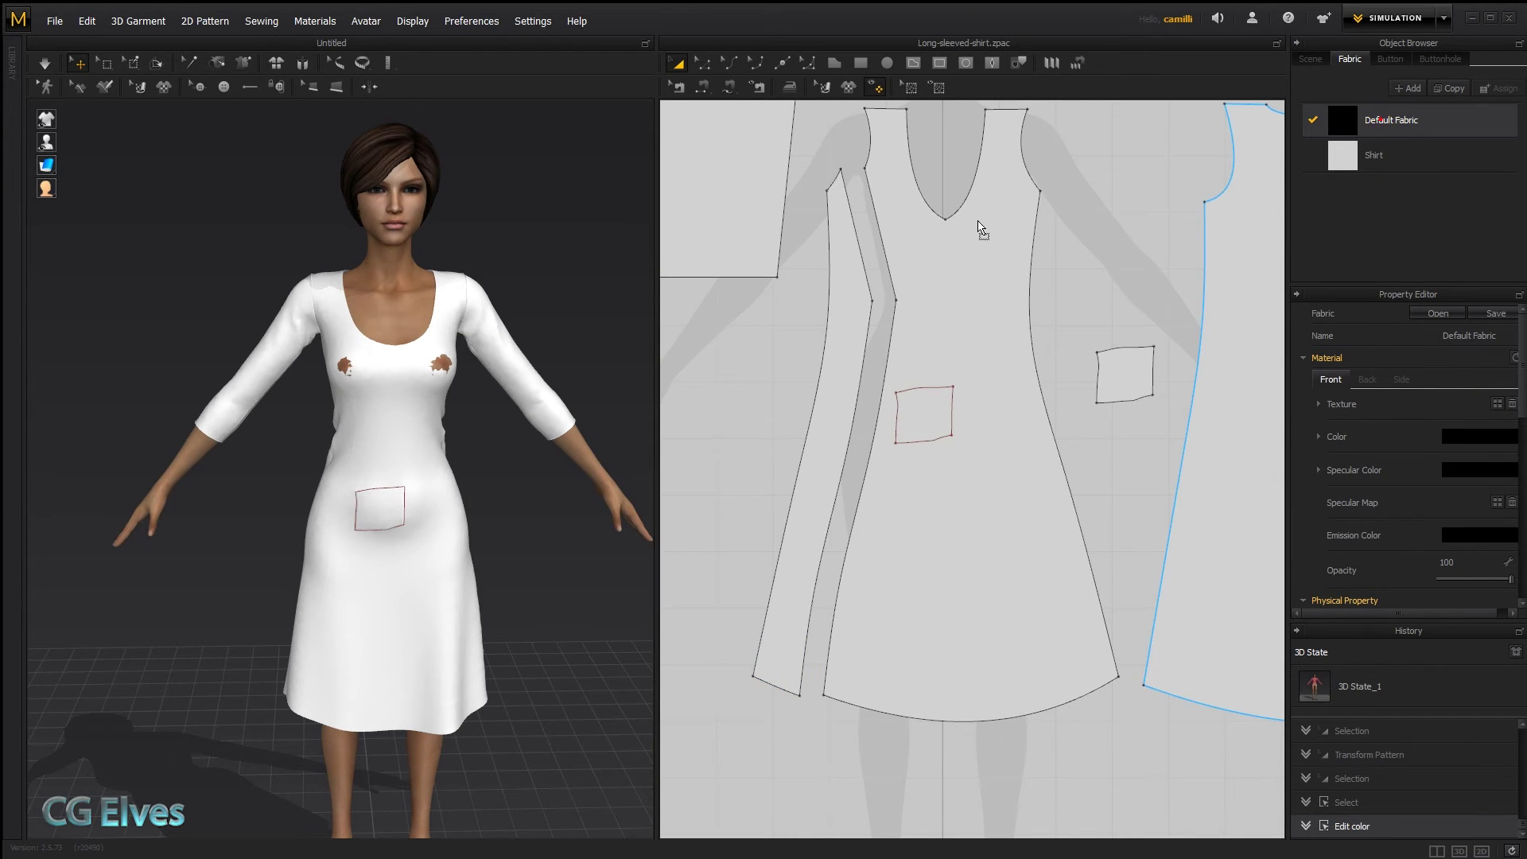
Step: Assign Default Fabric to the narrow side panel and check it on the 3D dress
{"action": "left_click_drag", "start_coordinate": [834, 287], "coordinate": [845, 288]}
{"action": "right_click_drag", "start_coordinate": [287, 473], "coordinate": [570, 474]}
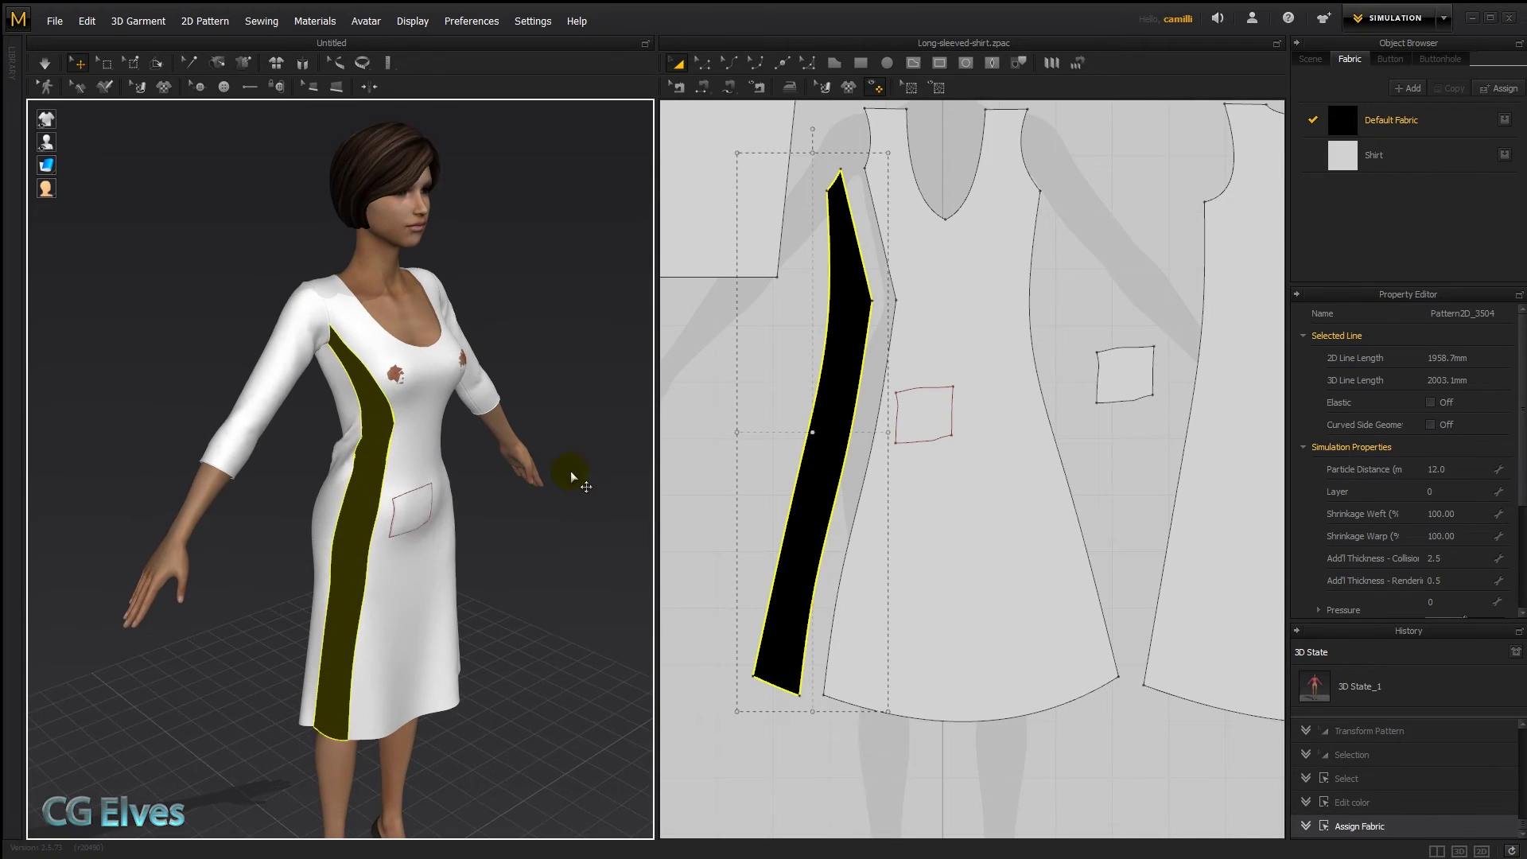
{"action": "left_click", "coordinate": [570, 472]}
{"action": "right_click_drag", "start_coordinate": [533, 567], "coordinate": [381, 556]}
Step: Sew the side panel's upper and lower cut edges to the matching dress front edges and synchronize the 3D garment
{"action": "key", "text": "n"}
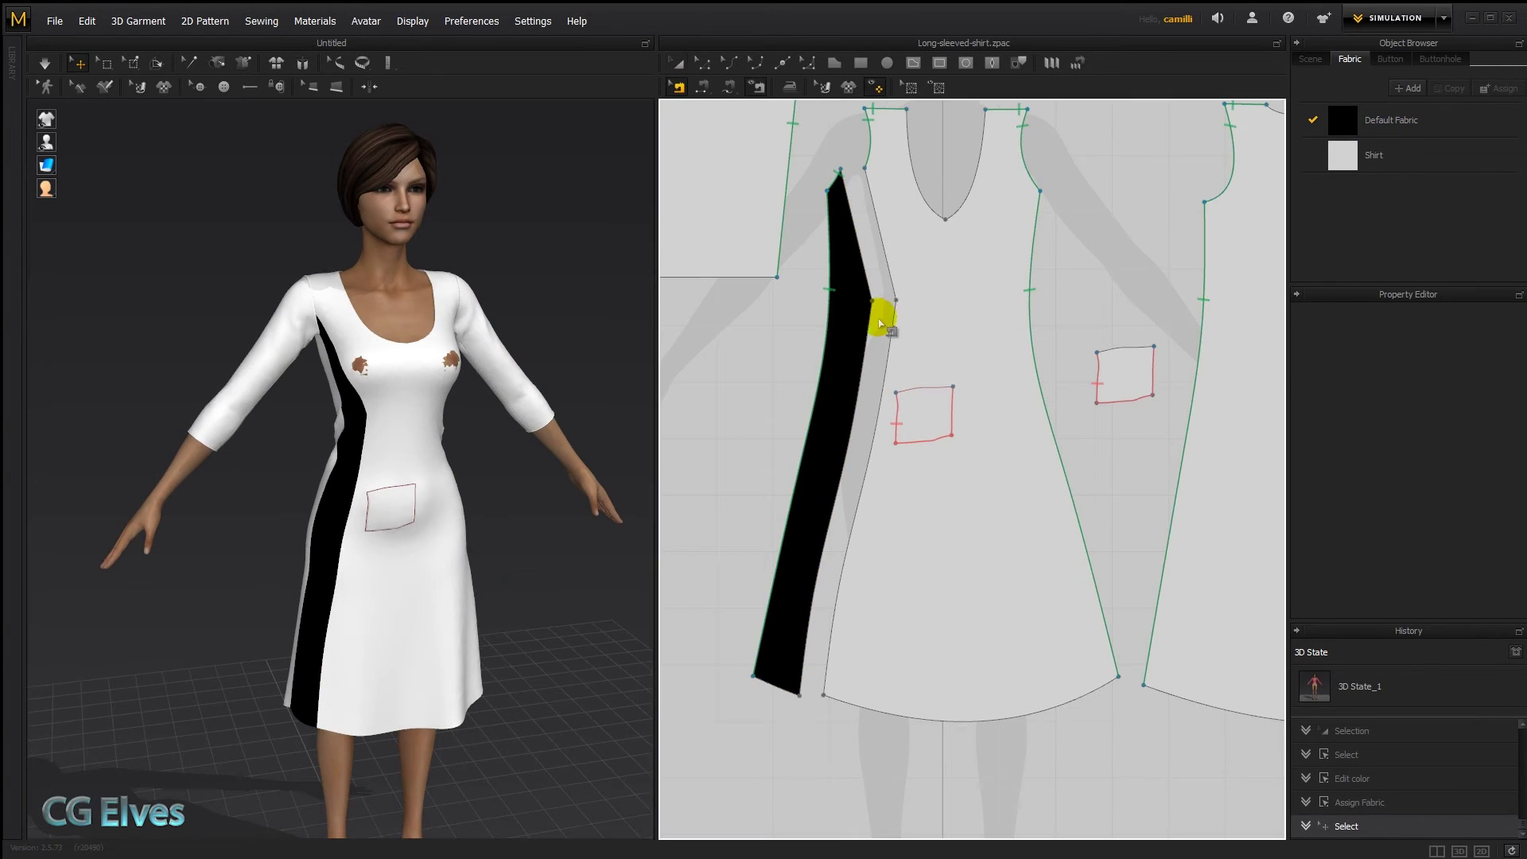
{"action": "left_click", "coordinate": [849, 213]}
{"action": "left_click", "coordinate": [869, 221]}
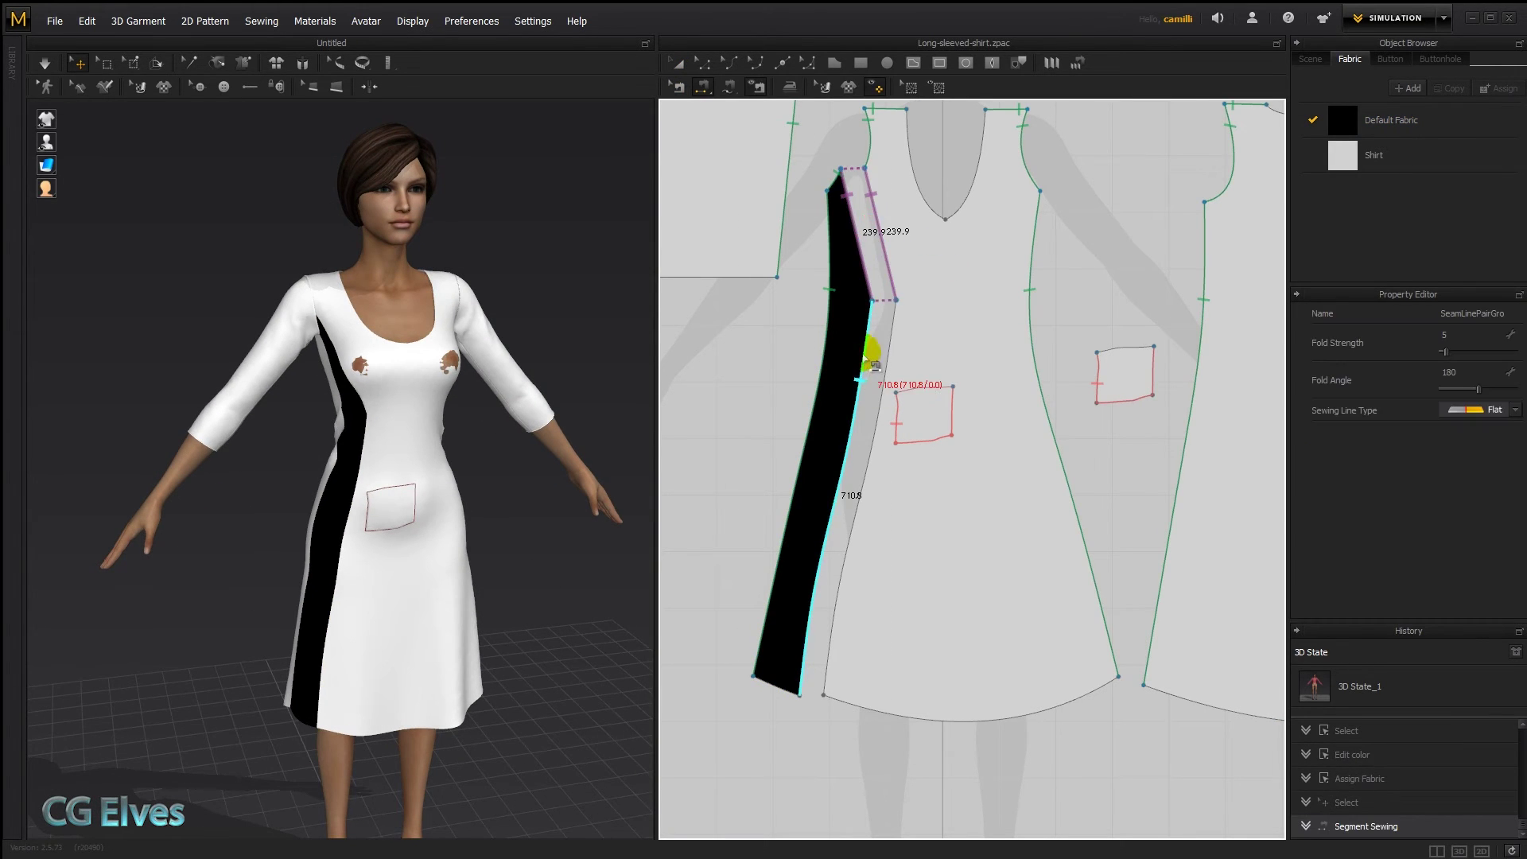
{"action": "left_click", "coordinate": [860, 352]}
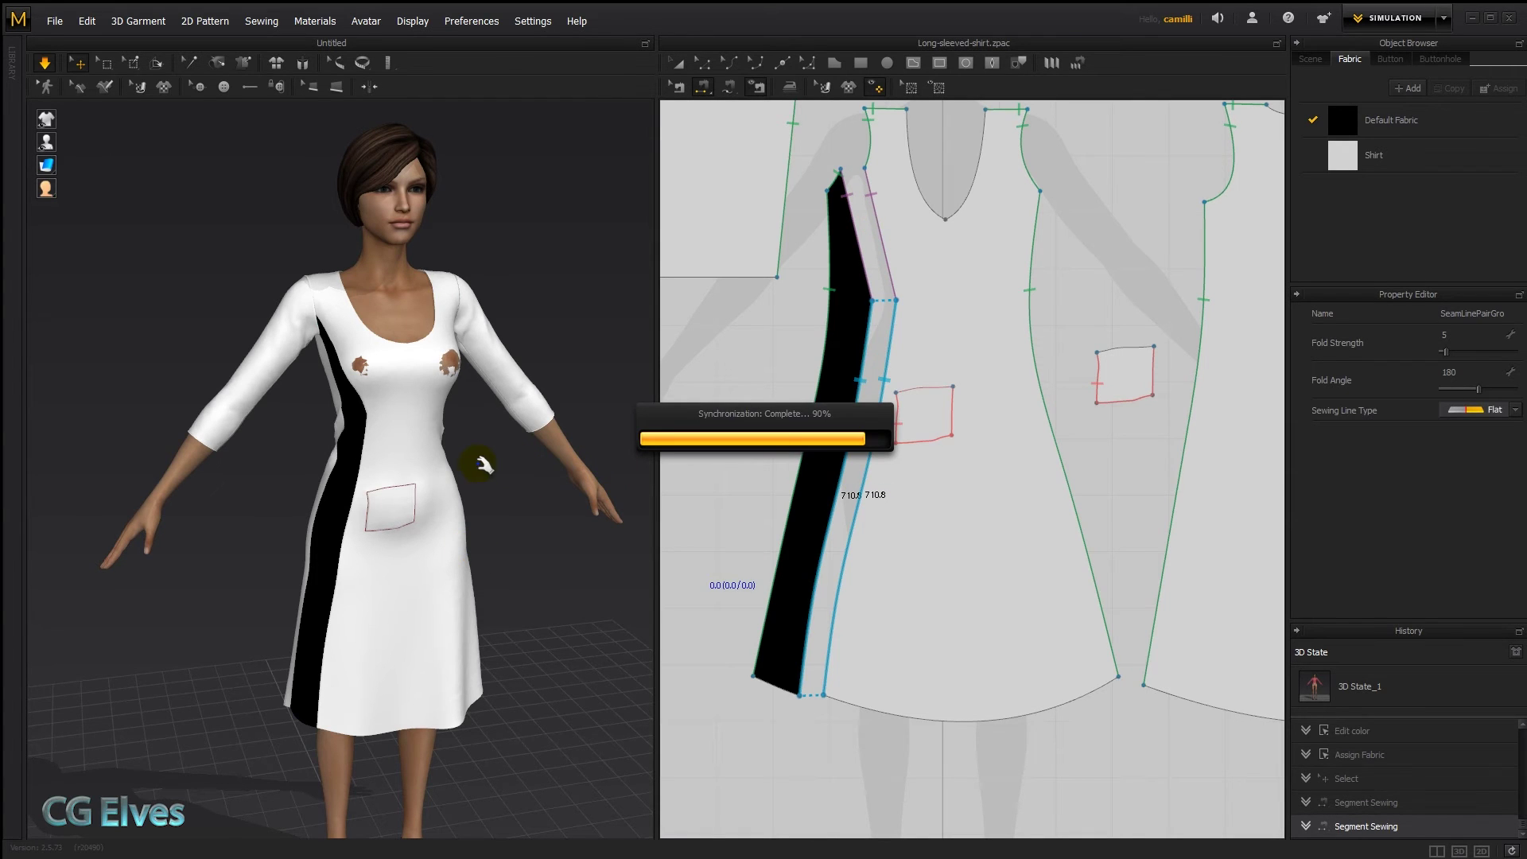
{"action": "mouse_move", "coordinate": [481, 454]}
{"action": "right_mouse_down"}
{"action": "mouse_move", "coordinate": [591, 452]}
{"action": "mouse_move", "coordinate": [467, 436]}
{"action": "right_mouse_up"}
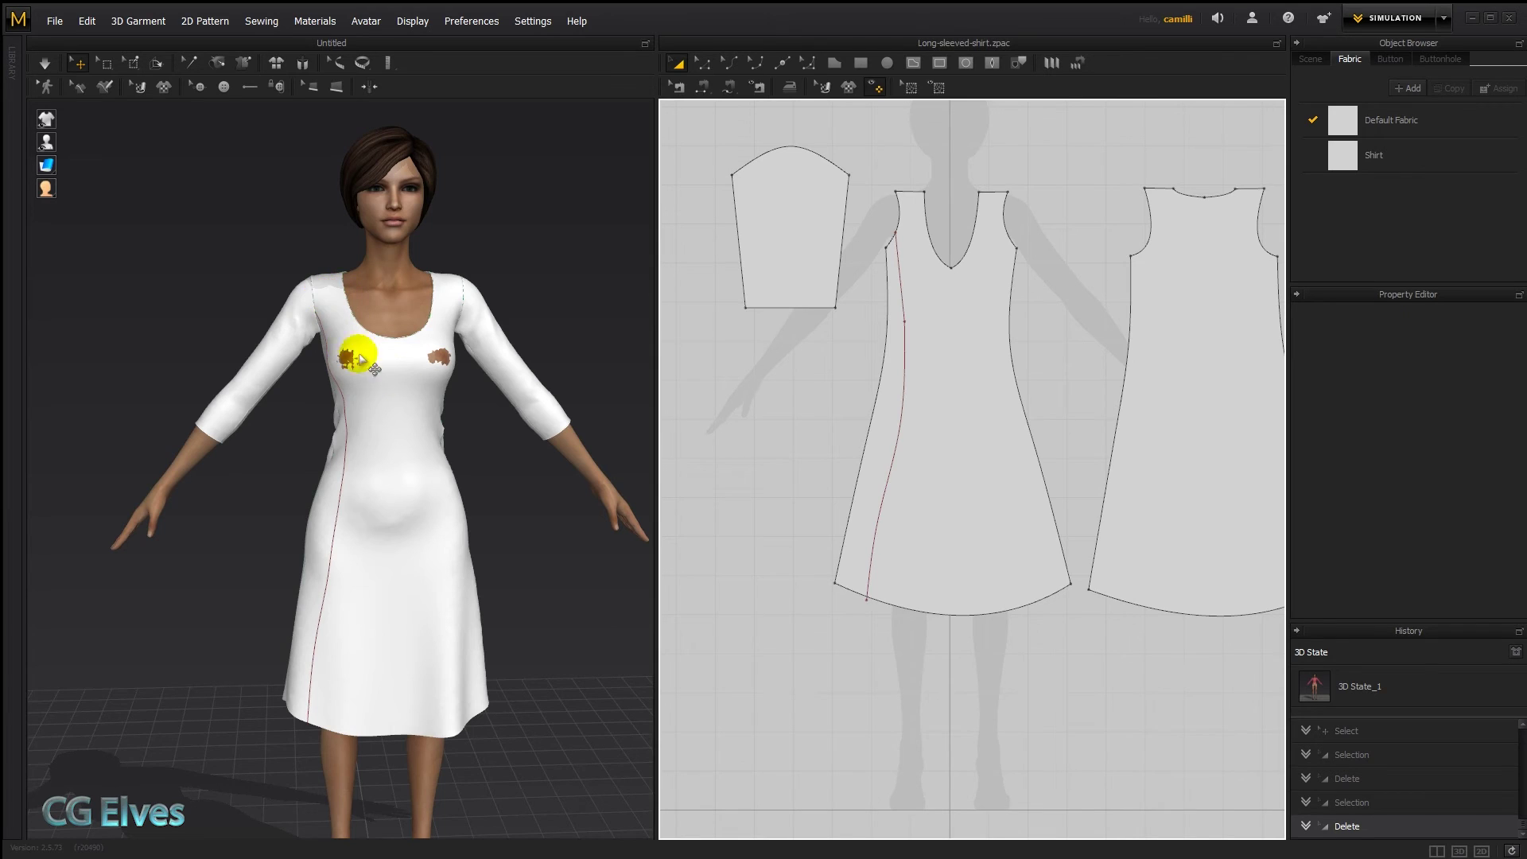
Step: Draw a wavy chalk line from the shoulder to a spiral on the skirt, plus a star near the hem, on the 3D dress
{"action": "left_click", "coordinate": [100, 86]}
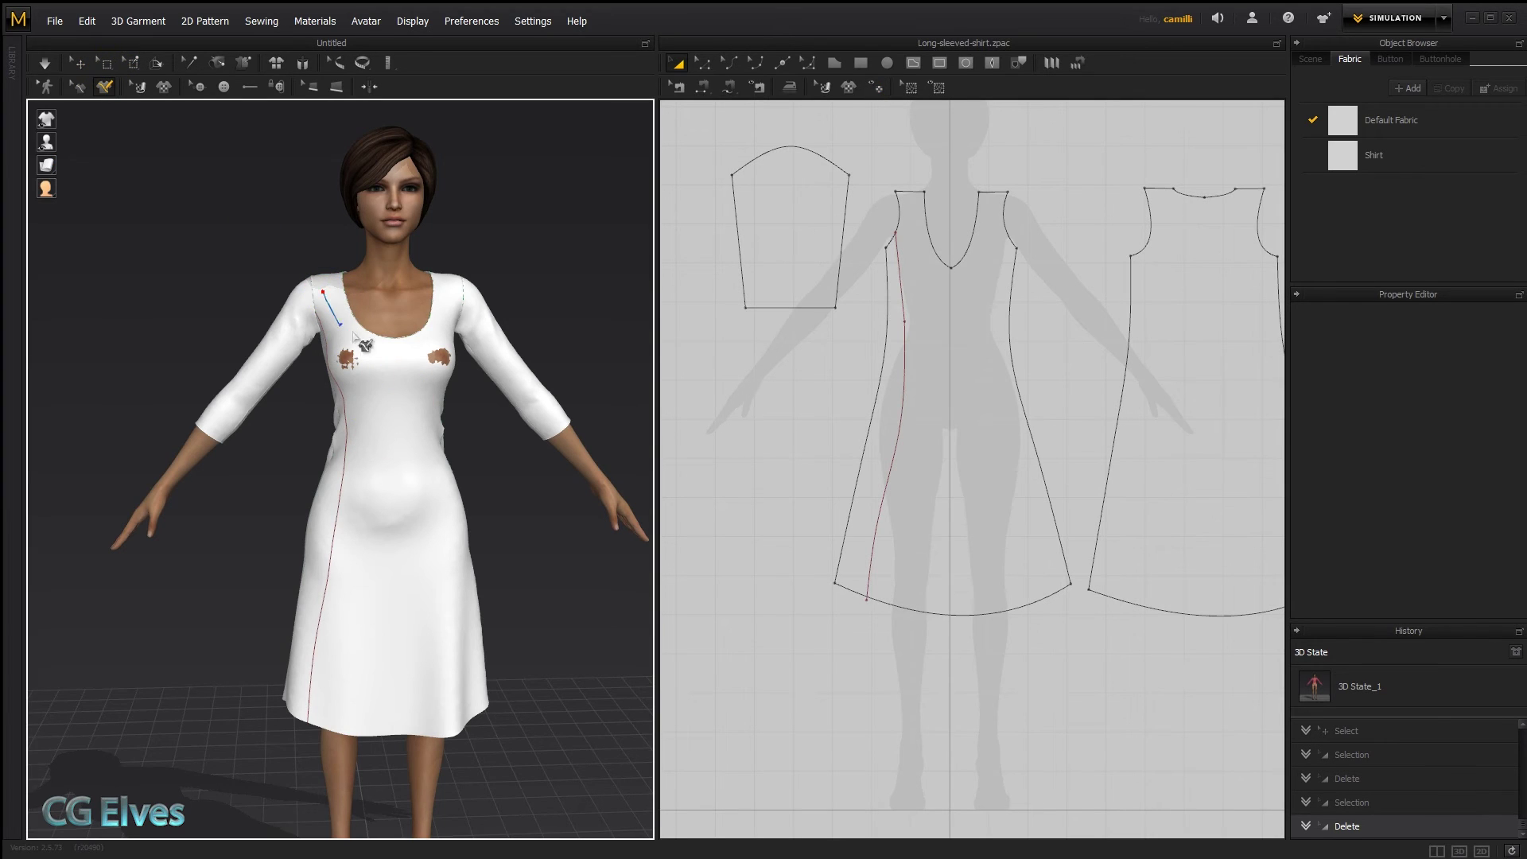
{"action": "mouse_move", "coordinate": [354, 336]}
{"action": "left_mouse_down"}
{"action": "mouse_move", "coordinate": [398, 436]}
{"action": "mouse_move", "coordinate": [384, 513]}
{"action": "mouse_move", "coordinate": [445, 541]}
{"action": "mouse_move", "coordinate": [417, 547]}
{"action": "left_mouse_up"}
{"action": "left_click_drag", "start_coordinate": [413, 658], "coordinate": [371, 662]}
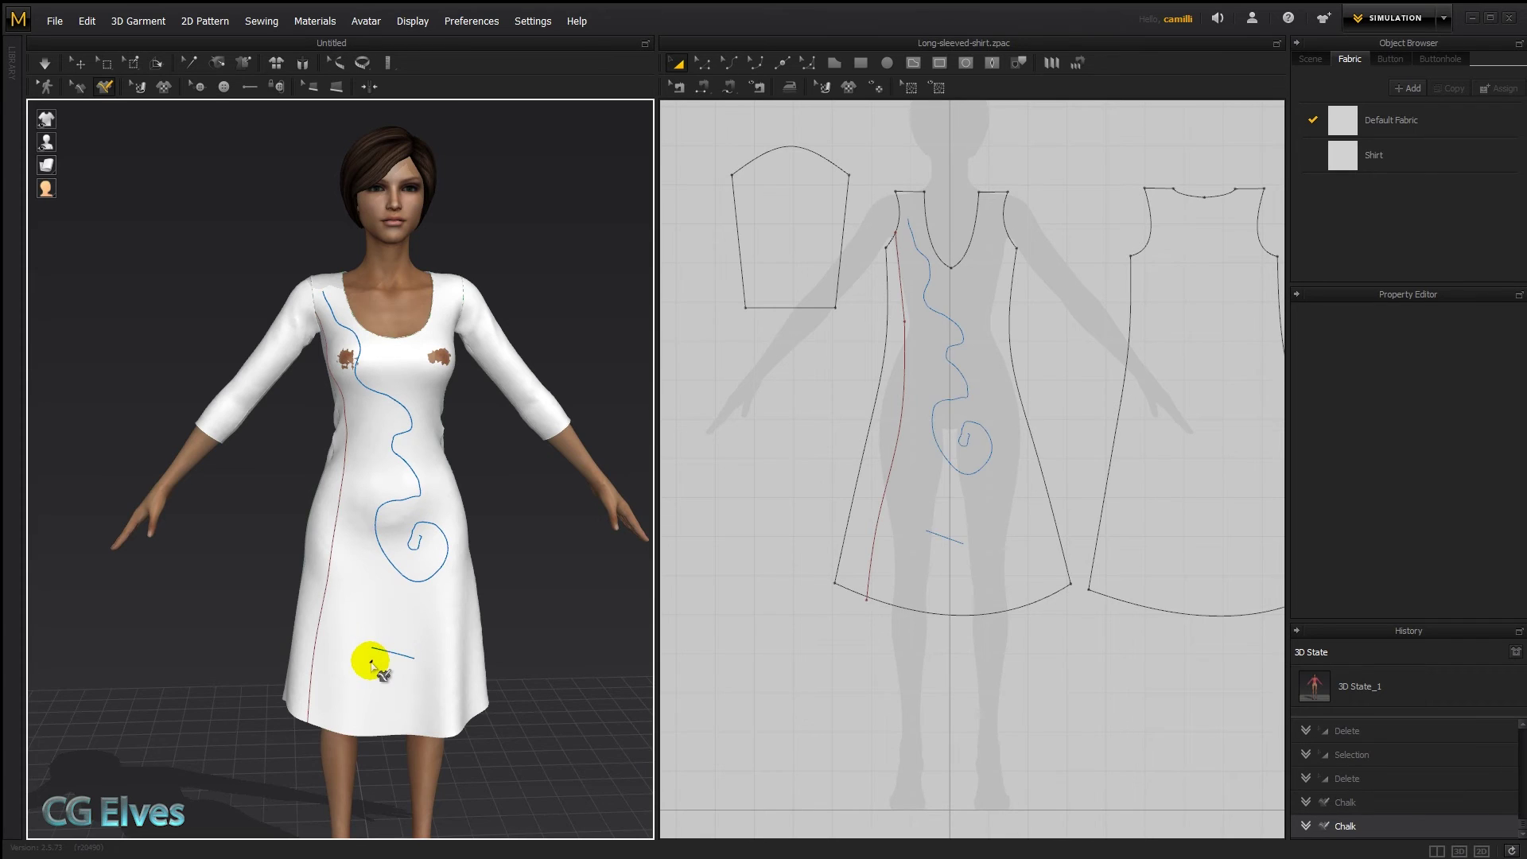
{"action": "mouse_move", "coordinate": [378, 607]}
{"action": "left_mouse_down"}
{"action": "mouse_move", "coordinate": [351, 620]}
{"action": "mouse_move", "coordinate": [398, 653]}
{"action": "left_mouse_up"}
{"action": "left_click", "coordinate": [349, 539]}
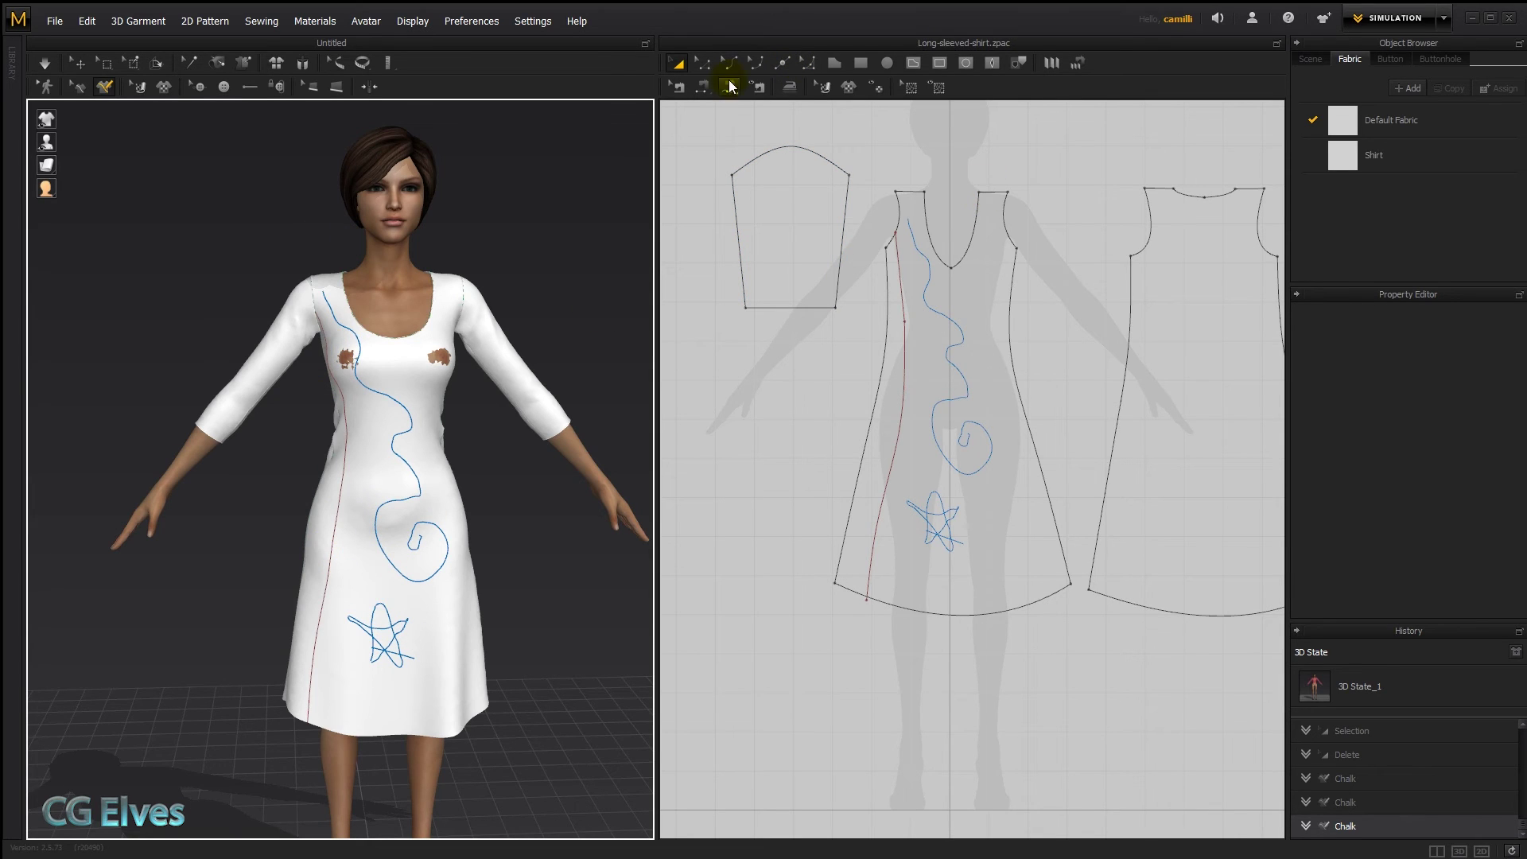
Step: Draw a straight internal line about 548 mm long from below the neckline to the skirt, beside the wavy chalk line
{"action": "key", "text": "g"}
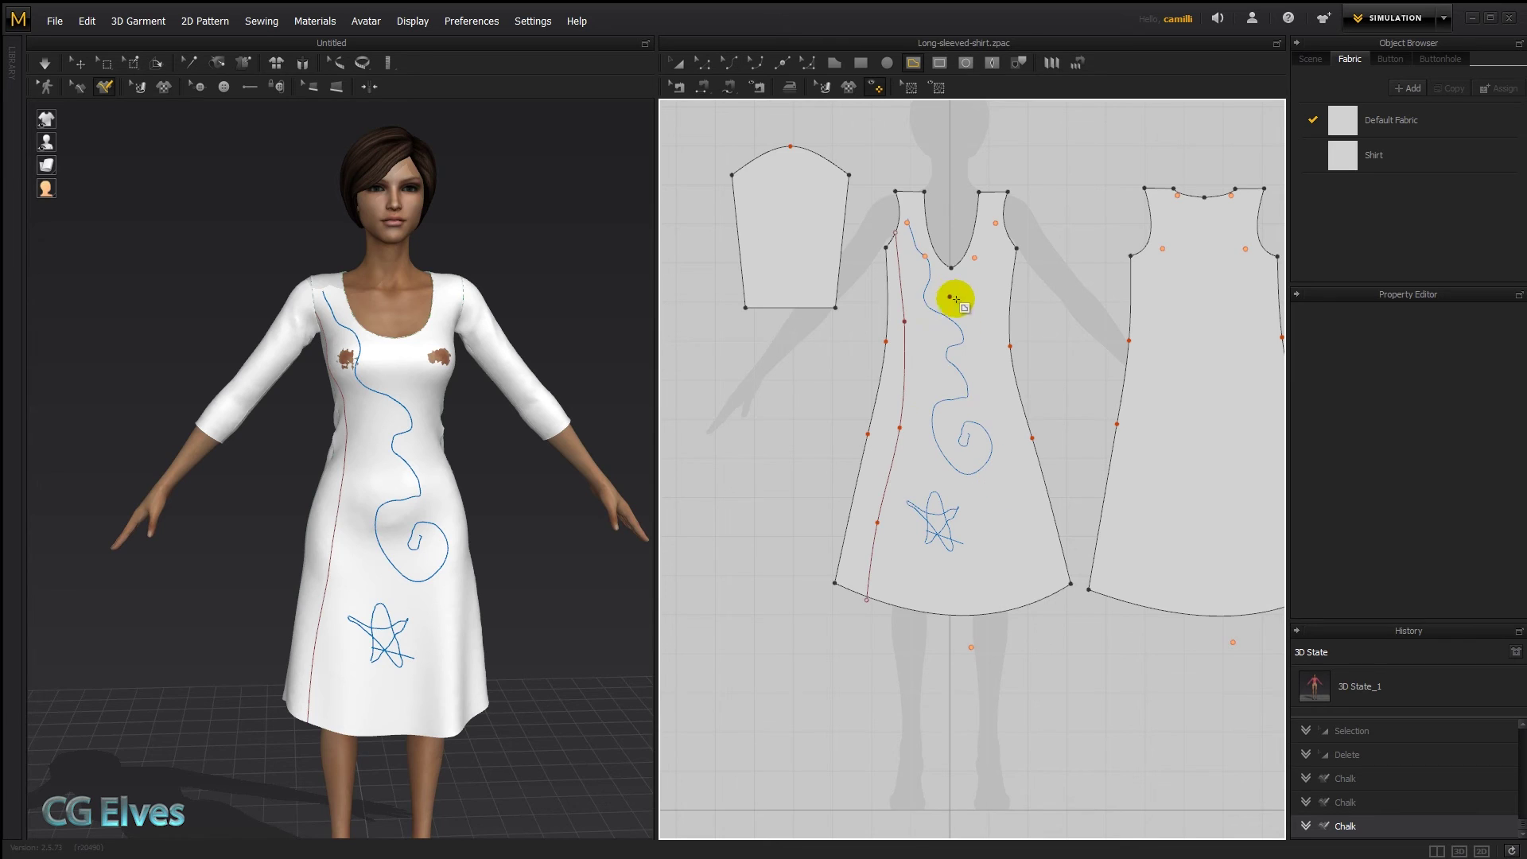
{"action": "double_click", "coordinate": [1021, 477]}
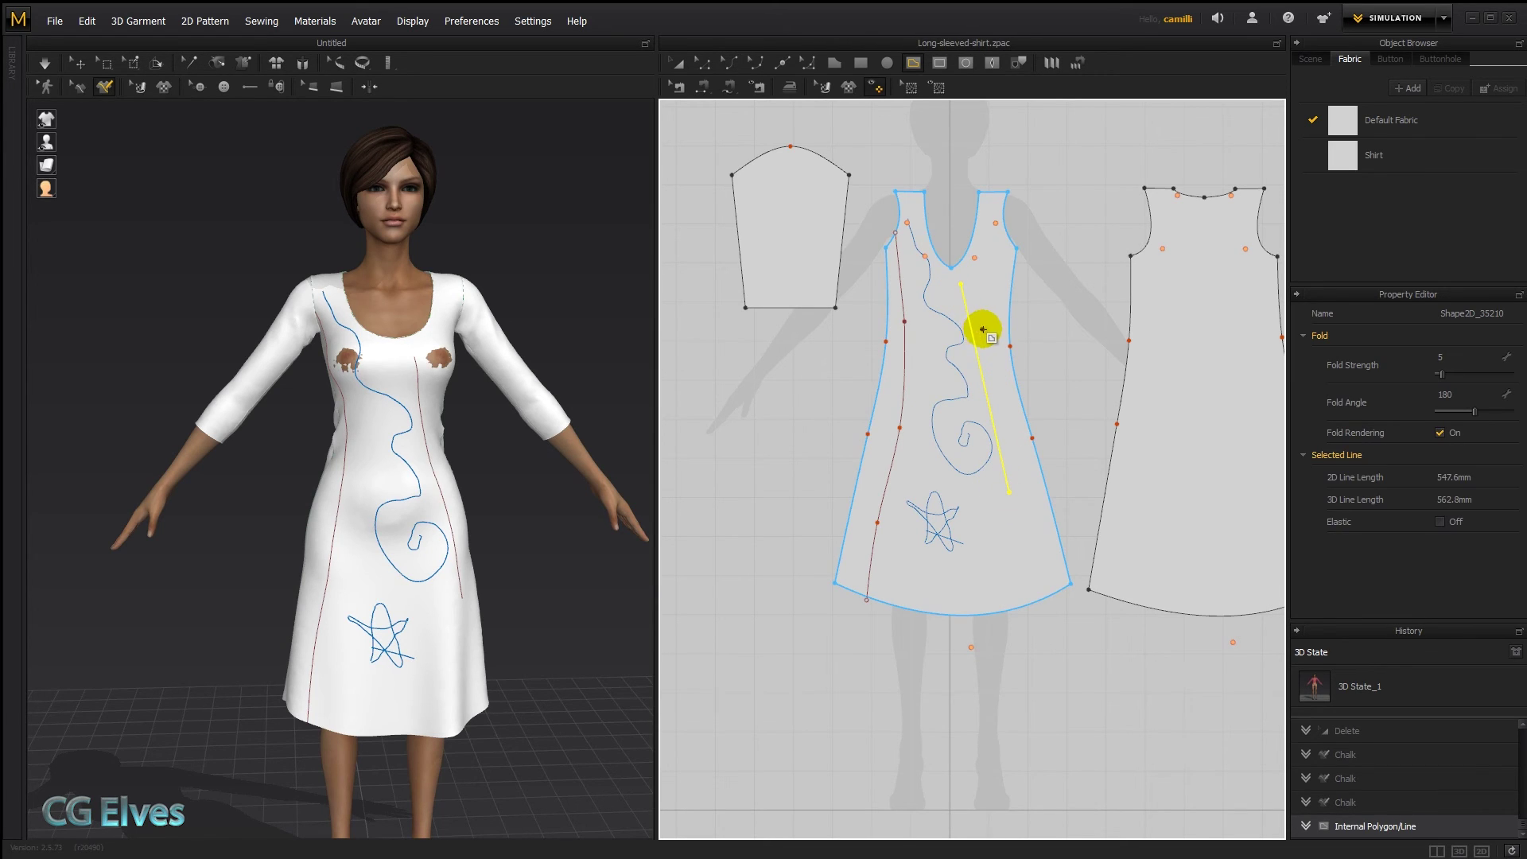
{"action": "key", "text": "m"}
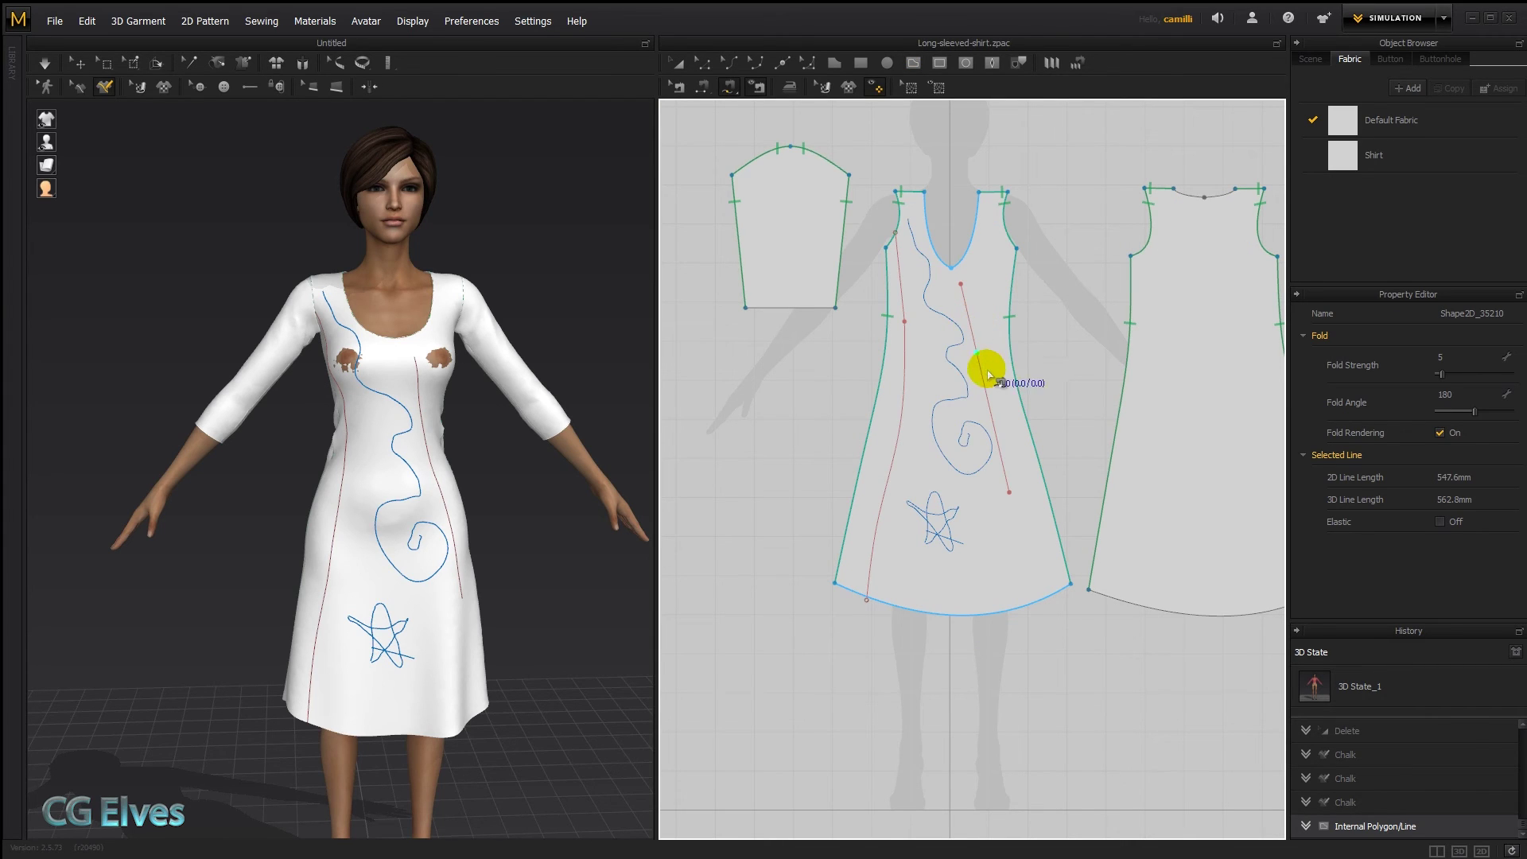
{"action": "key", "text": "z"}
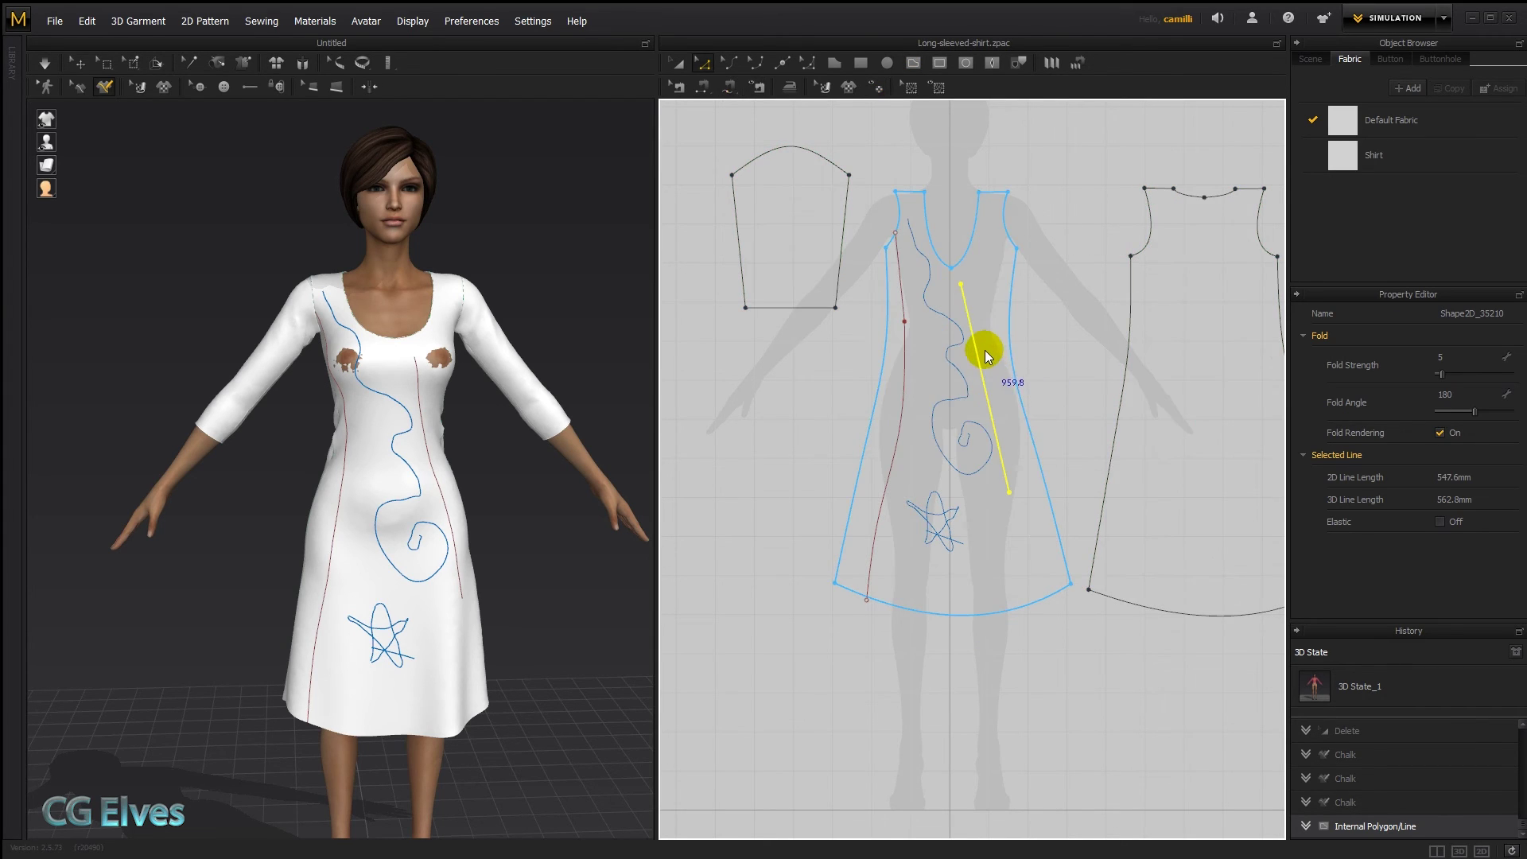
Step: Add curve points to the straight internal line and bend it into waves like the chalk line, about 605 mm long
{"action": "key", "text": "v"}
{"action": "left_click", "coordinate": [970, 324]}
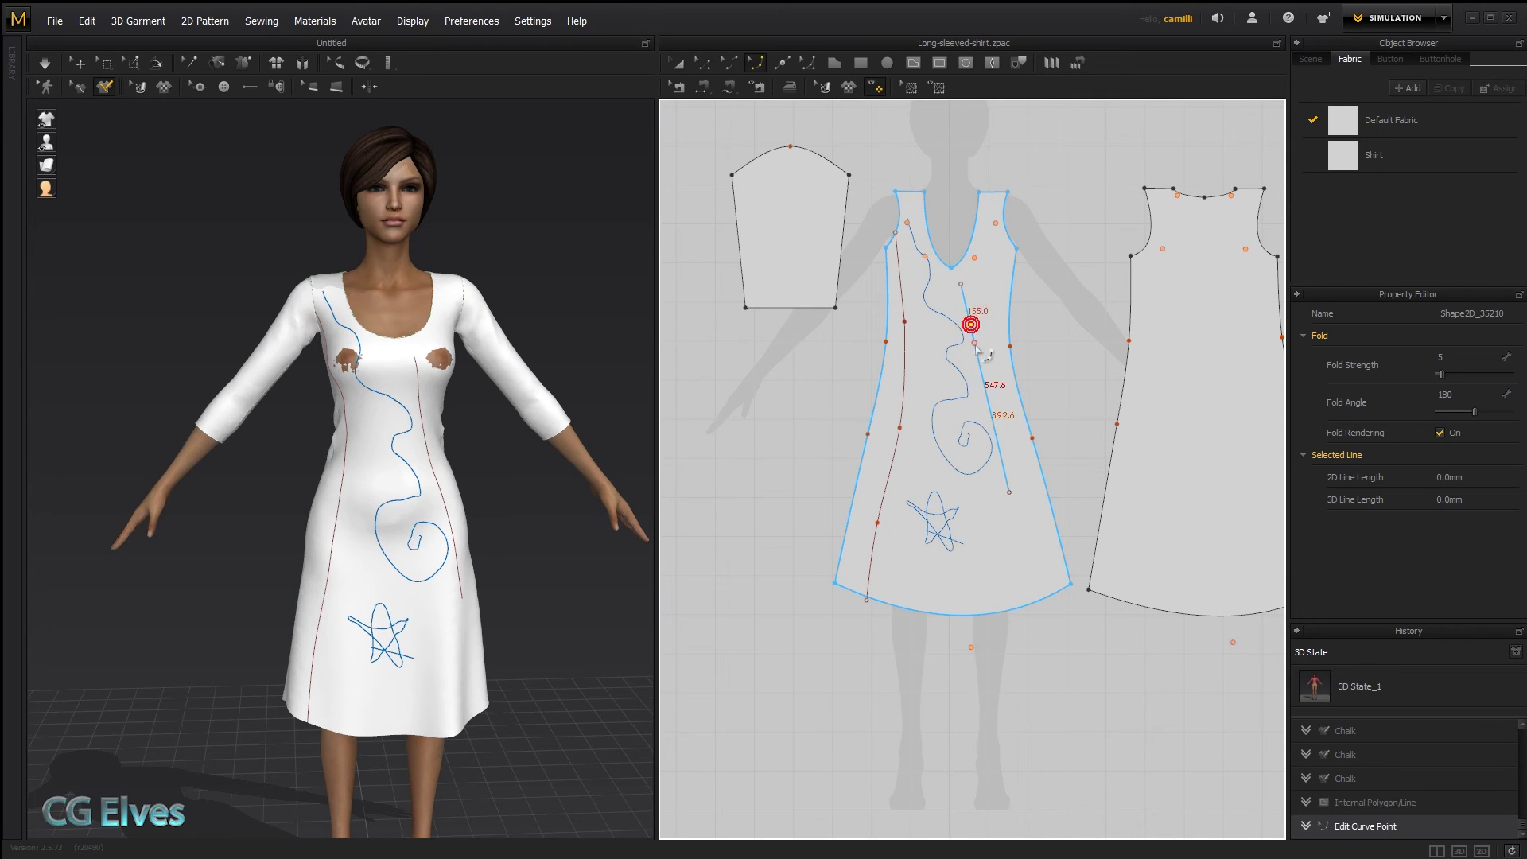
{"action": "left_click_drag", "start_coordinate": [975, 345], "coordinate": [959, 309]}
{"action": "left_click", "coordinate": [996, 375]}
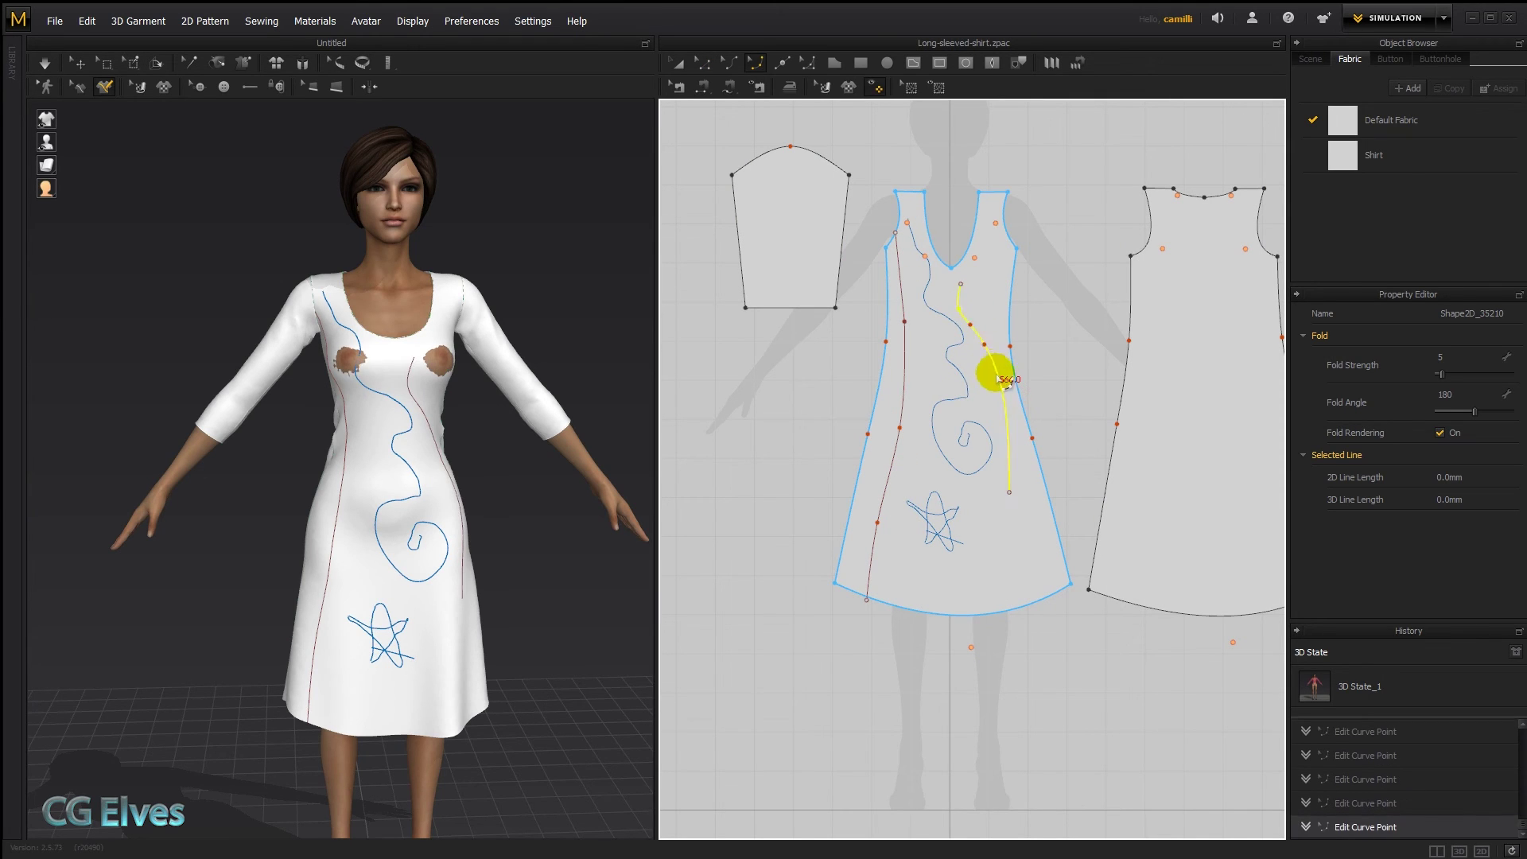
{"action": "mouse_move", "coordinate": [1003, 383]}
{"action": "left_mouse_down"}
{"action": "mouse_move", "coordinate": [953, 387]}
{"action": "mouse_move", "coordinate": [991, 387]}
{"action": "mouse_move", "coordinate": [999, 410]}
{"action": "left_mouse_up"}
Step: Split the wavy internal line's lower end with added points and fold its segments into an angular hook over the chalk spiral
{"action": "key", "text": "x"}
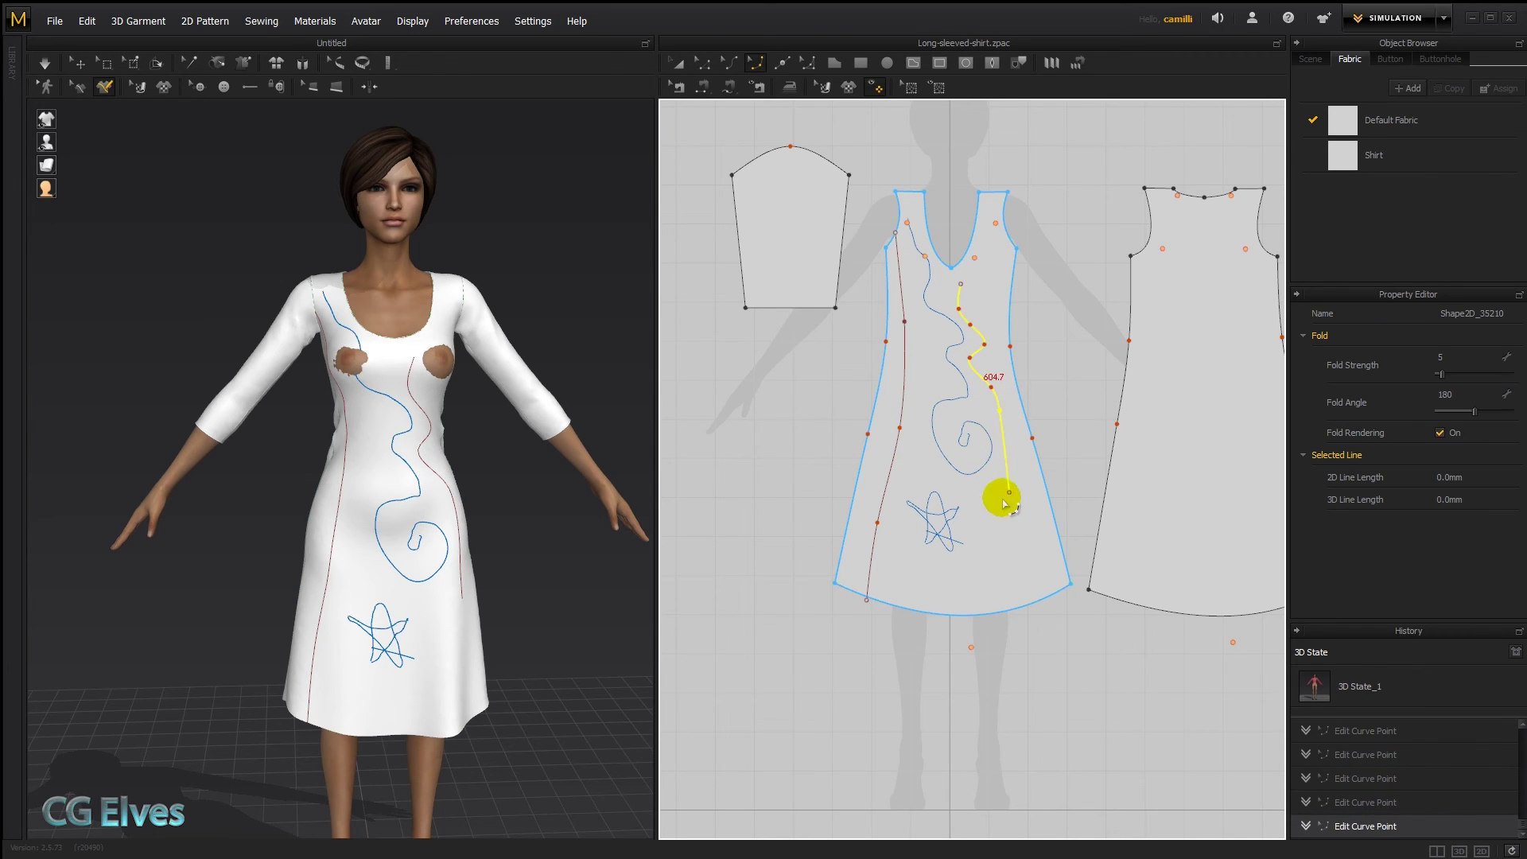
{"action": "left_click", "coordinate": [1020, 463]}
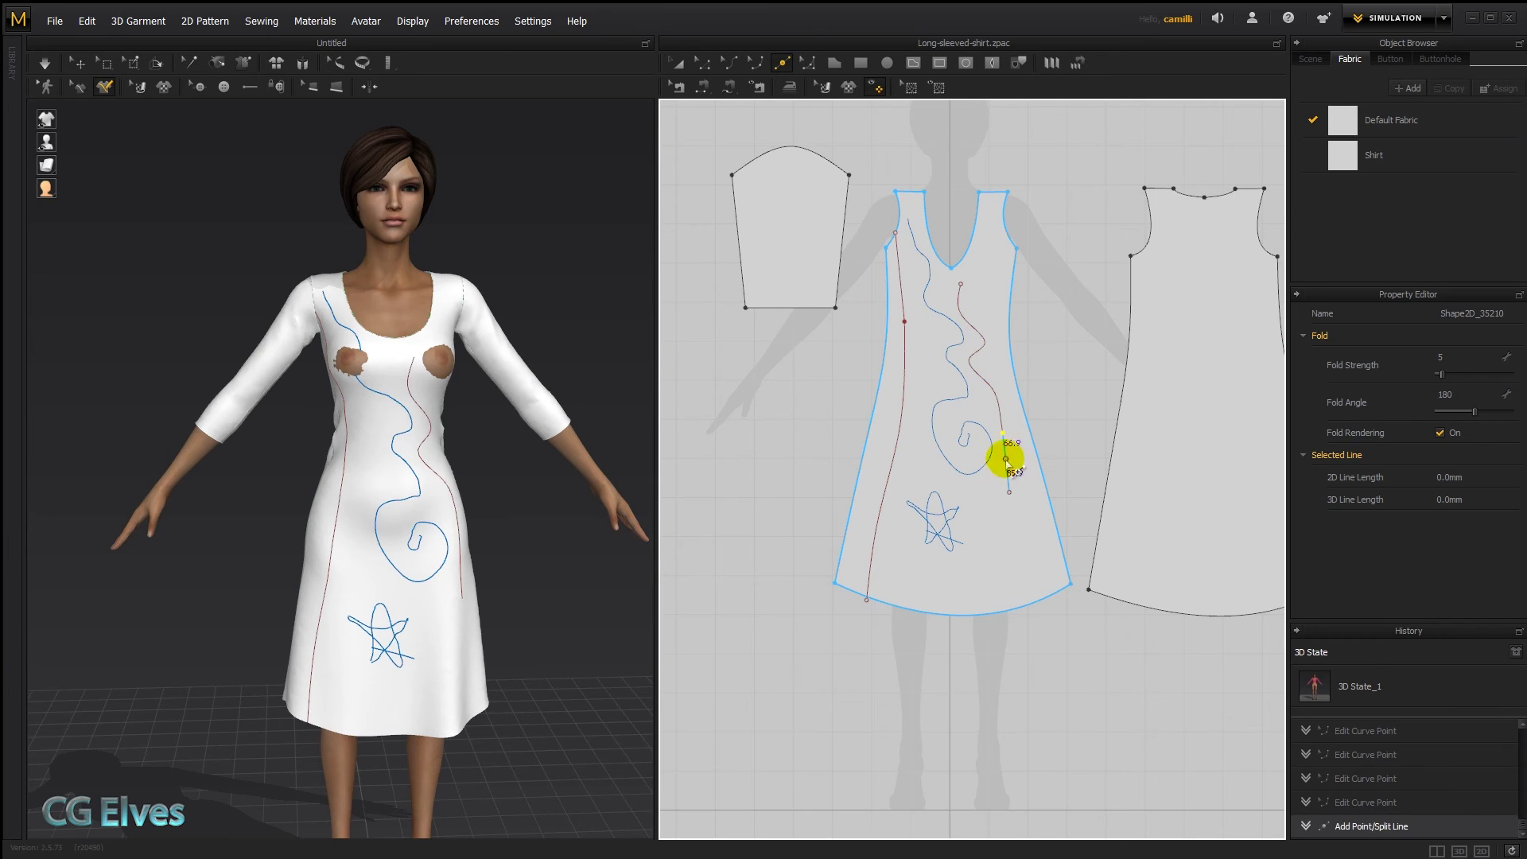
{"action": "key", "text": "z"}
{"action": "left_click_drag", "start_coordinate": [1009, 493], "coordinate": [987, 422]}
{"action": "key", "text": "x"}
{"action": "left_click", "coordinate": [984, 442]}
{"action": "key", "text": "z"}
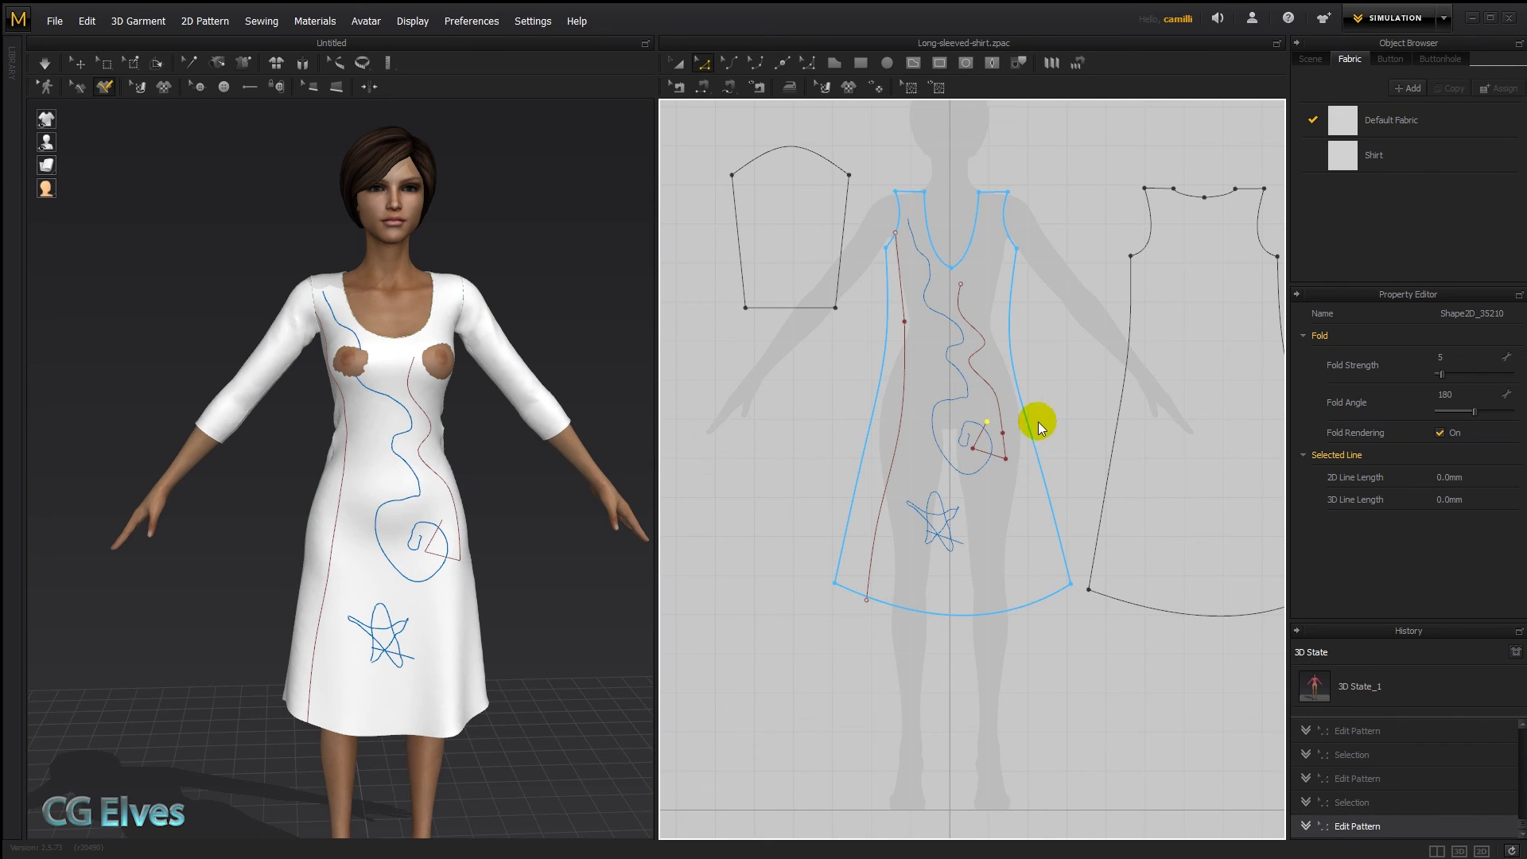
Step: Curve the hook's segments into a spiral and move the whole internal line down beside the chalk drawing
{"action": "key", "text": "c"}
{"action": "left_click_drag", "start_coordinate": [986, 435], "coordinate": [1020, 451]}
{"action": "key", "text": "z"}
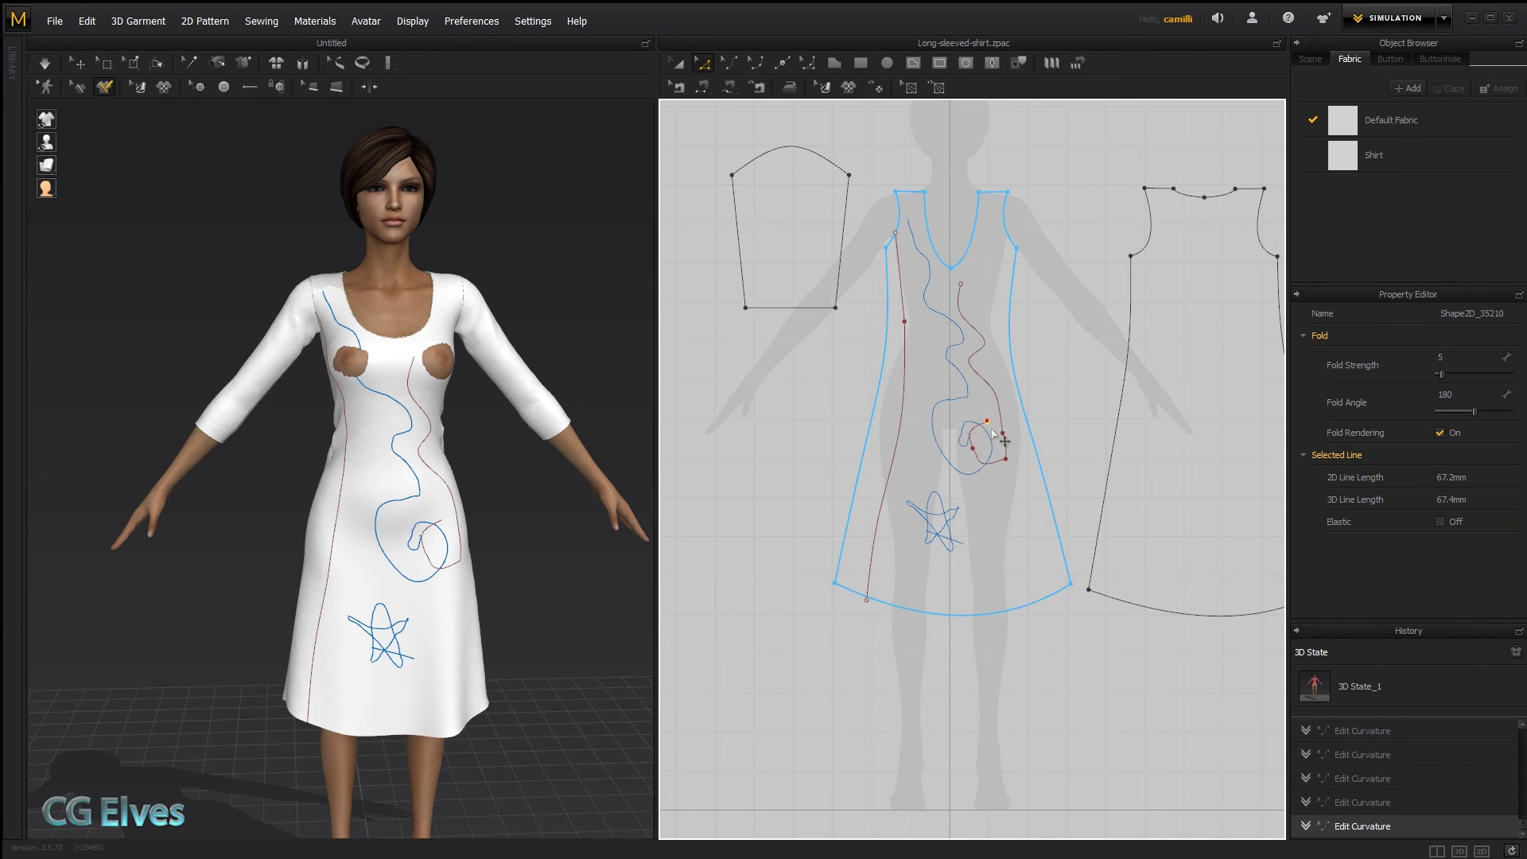
{"action": "left_click", "coordinate": [990, 429]}
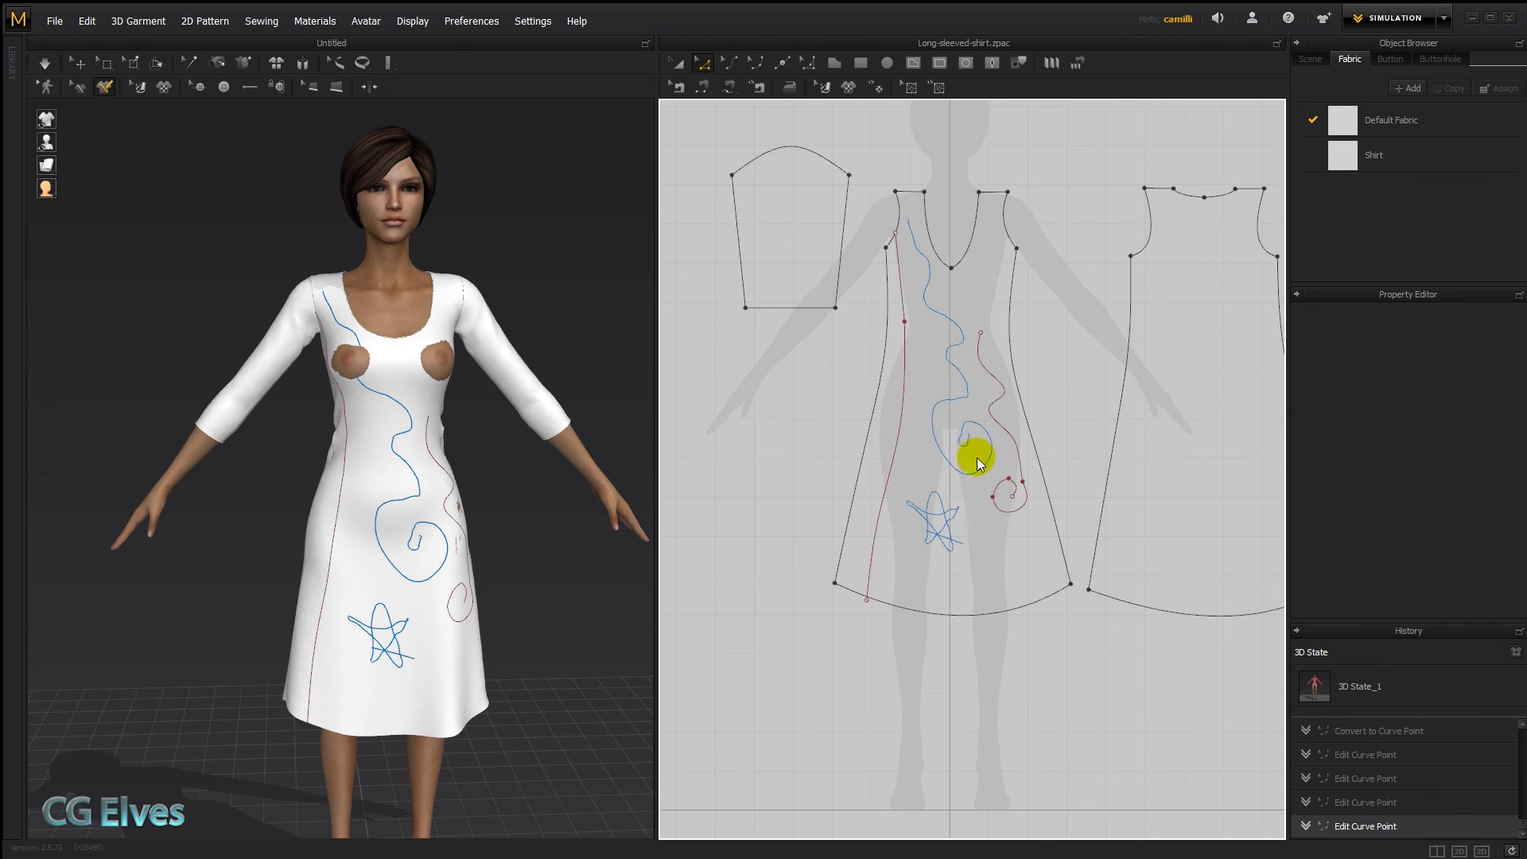
{"action": "right_click_drag", "start_coordinate": [506, 469], "coordinate": [426, 488]}
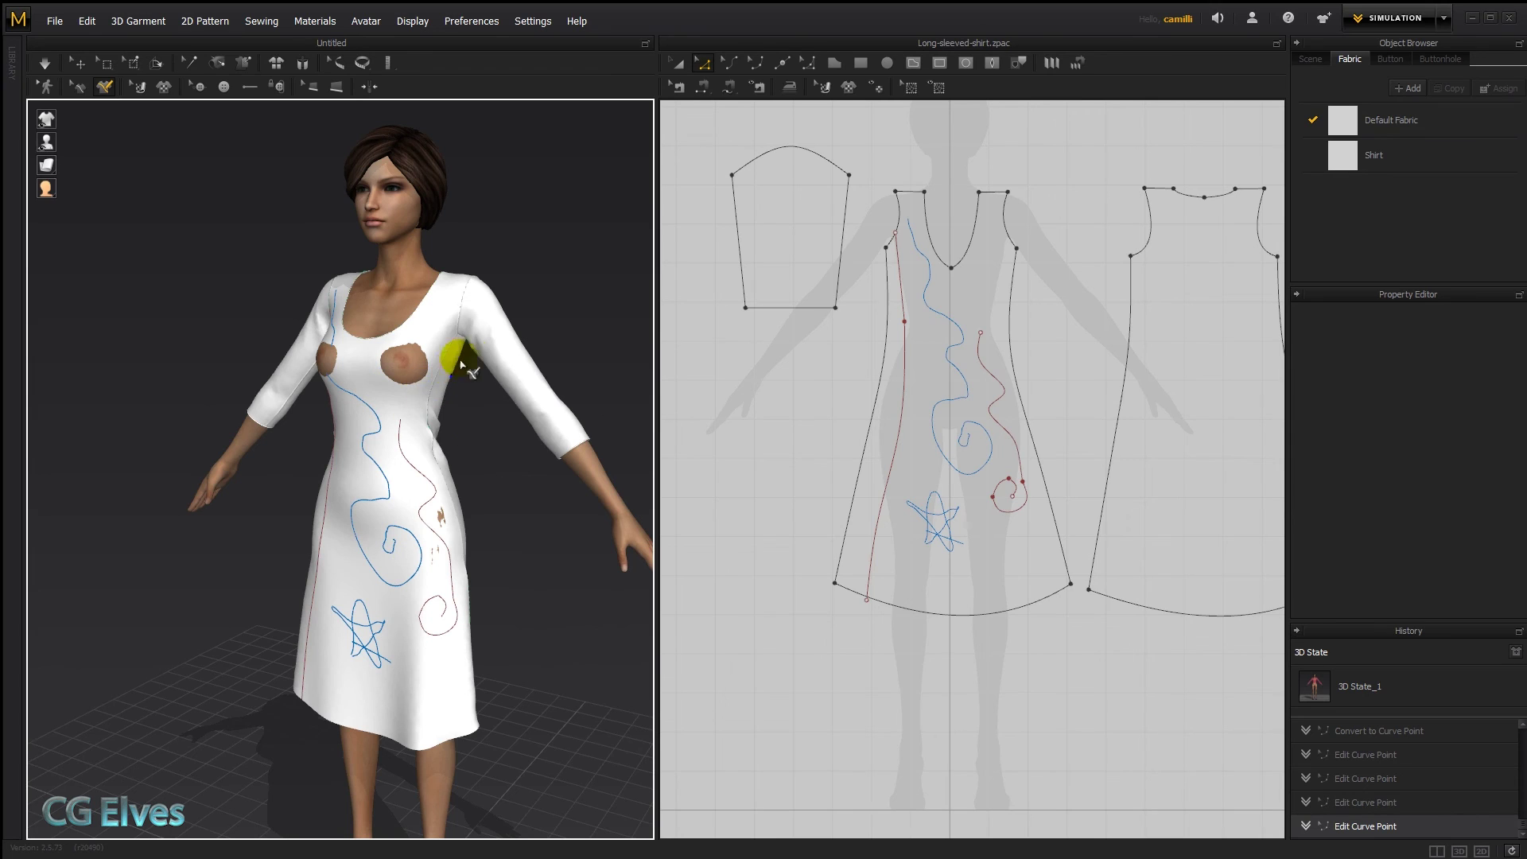
Step: Delete the wavy internal line with the spiral end from the dress front pattern
{"action": "left_click", "coordinate": [397, 421]}
{"action": "right_click_drag", "start_coordinate": [486, 439], "coordinate": [430, 397]}
{"action": "key", "text": "a"}
{"action": "left_click", "coordinate": [999, 392]}
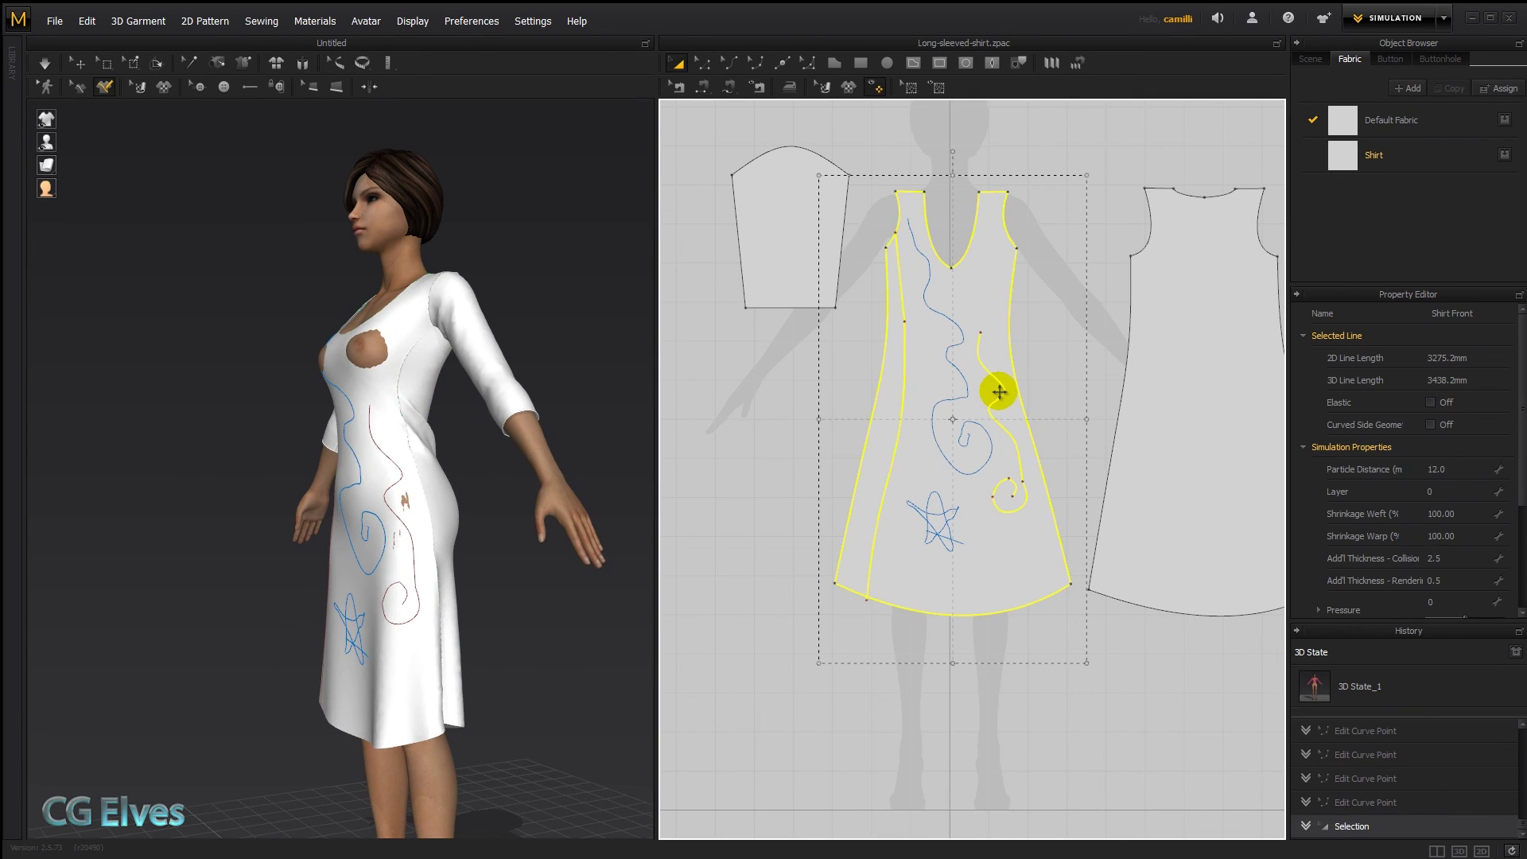
{"action": "left_click", "coordinate": [1074, 322]}
{"action": "left_click", "coordinate": [985, 351]}
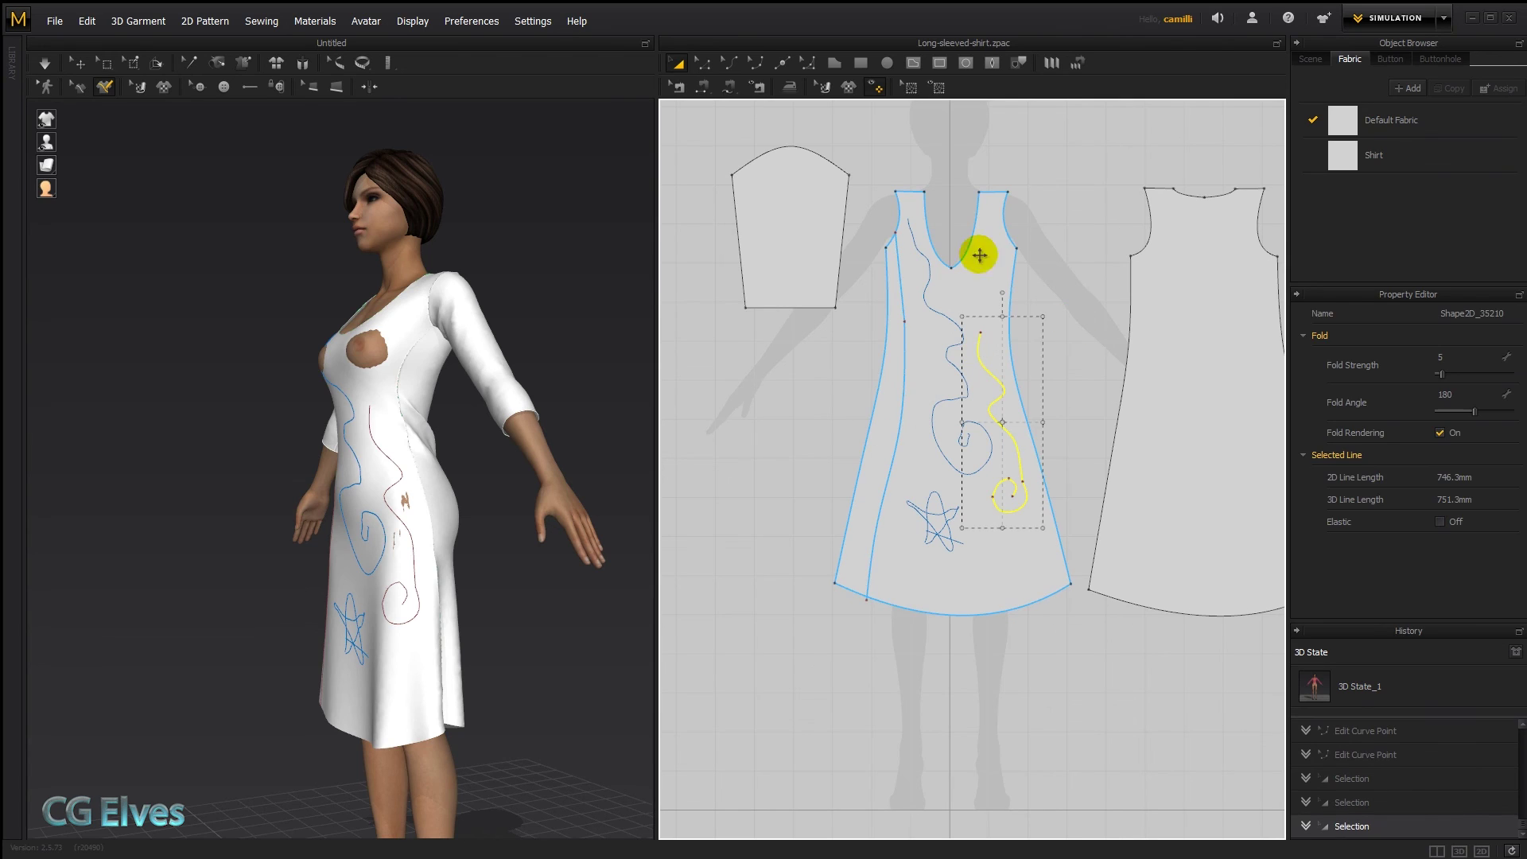
{"action": "key", "text": "Delete"}
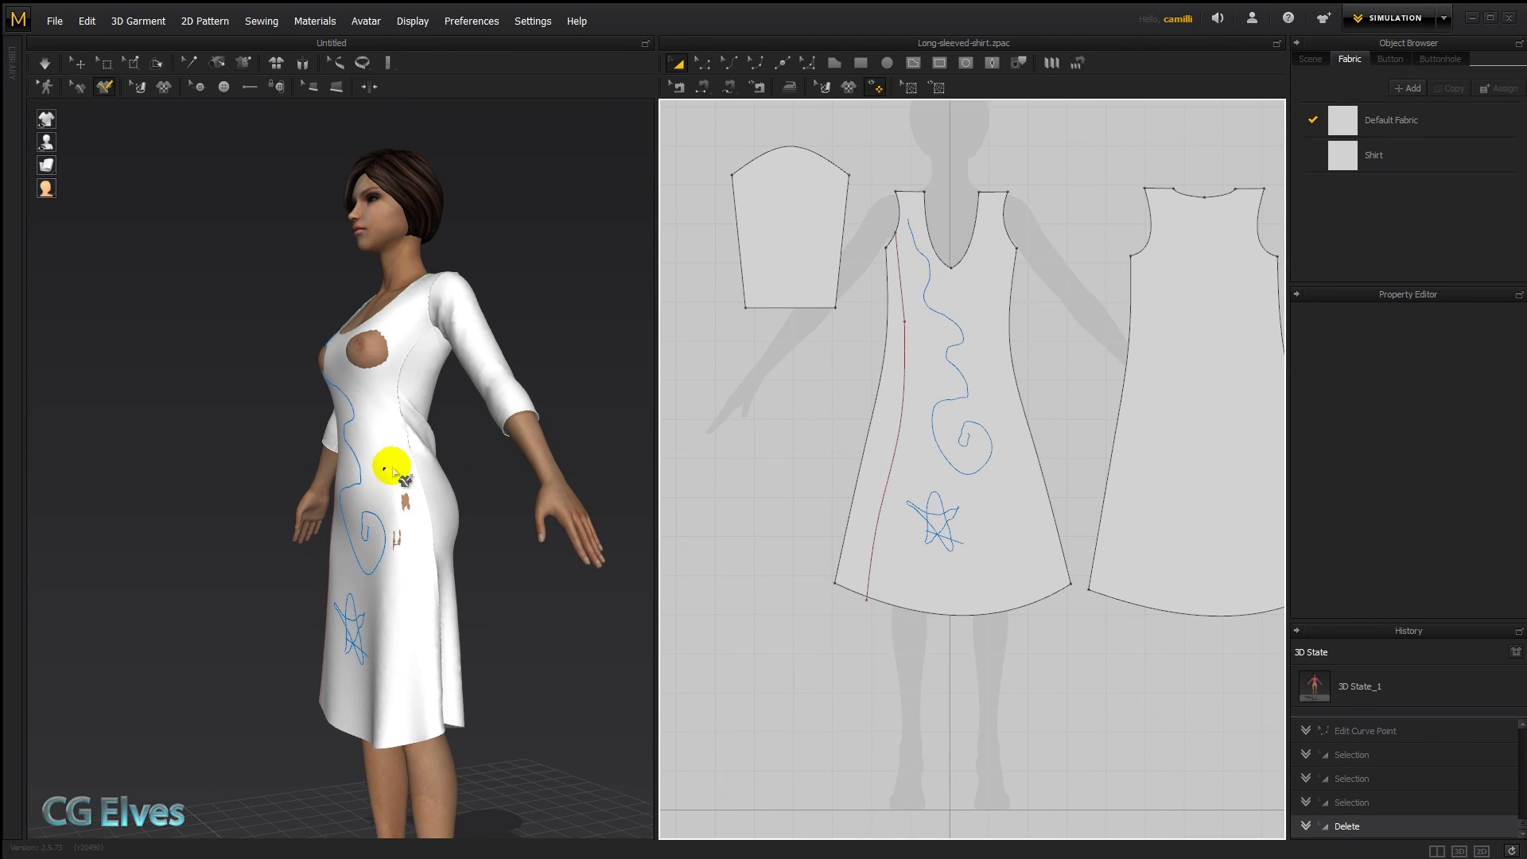
Step: Chalk a slanted line across the side seam at the hip and draw a straight internal line about 268 mm long above it on the front pattern
{"action": "left_click", "coordinate": [436, 452]}
{"action": "left_click_drag", "start_coordinate": [301, 565], "coordinate": [296, 570]}
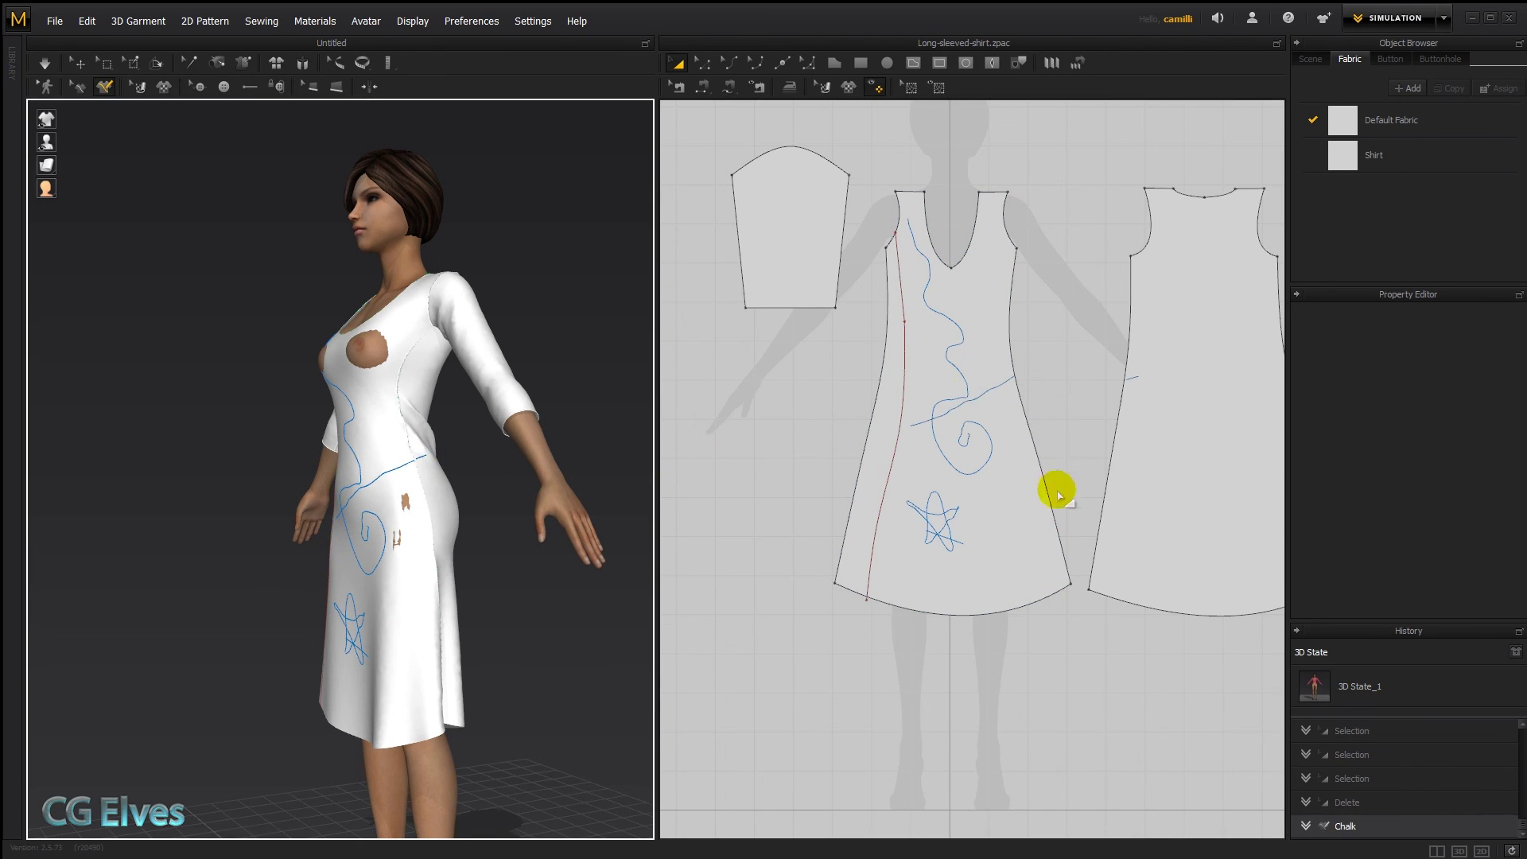
{"action": "key", "text": "g"}
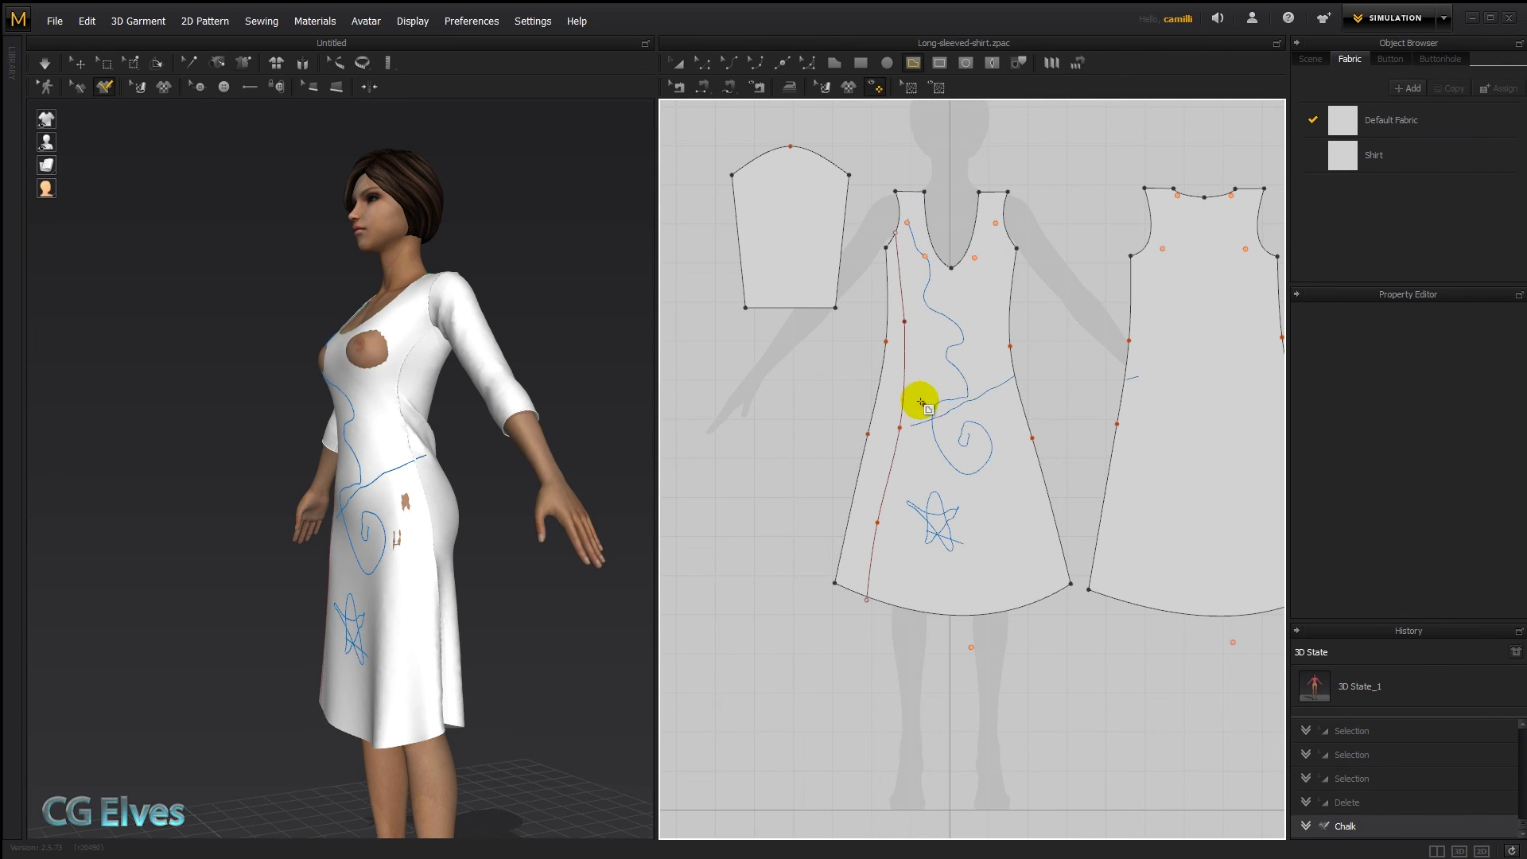
{"action": "left_click", "coordinate": [1010, 355]}
{"action": "right_click_drag", "start_coordinate": [456, 470], "coordinate": [413, 477]}
Step: Copy the slanted internal line onto the back pattern and shift it down to meet the front line at the side seam
{"action": "key", "text": "a"}
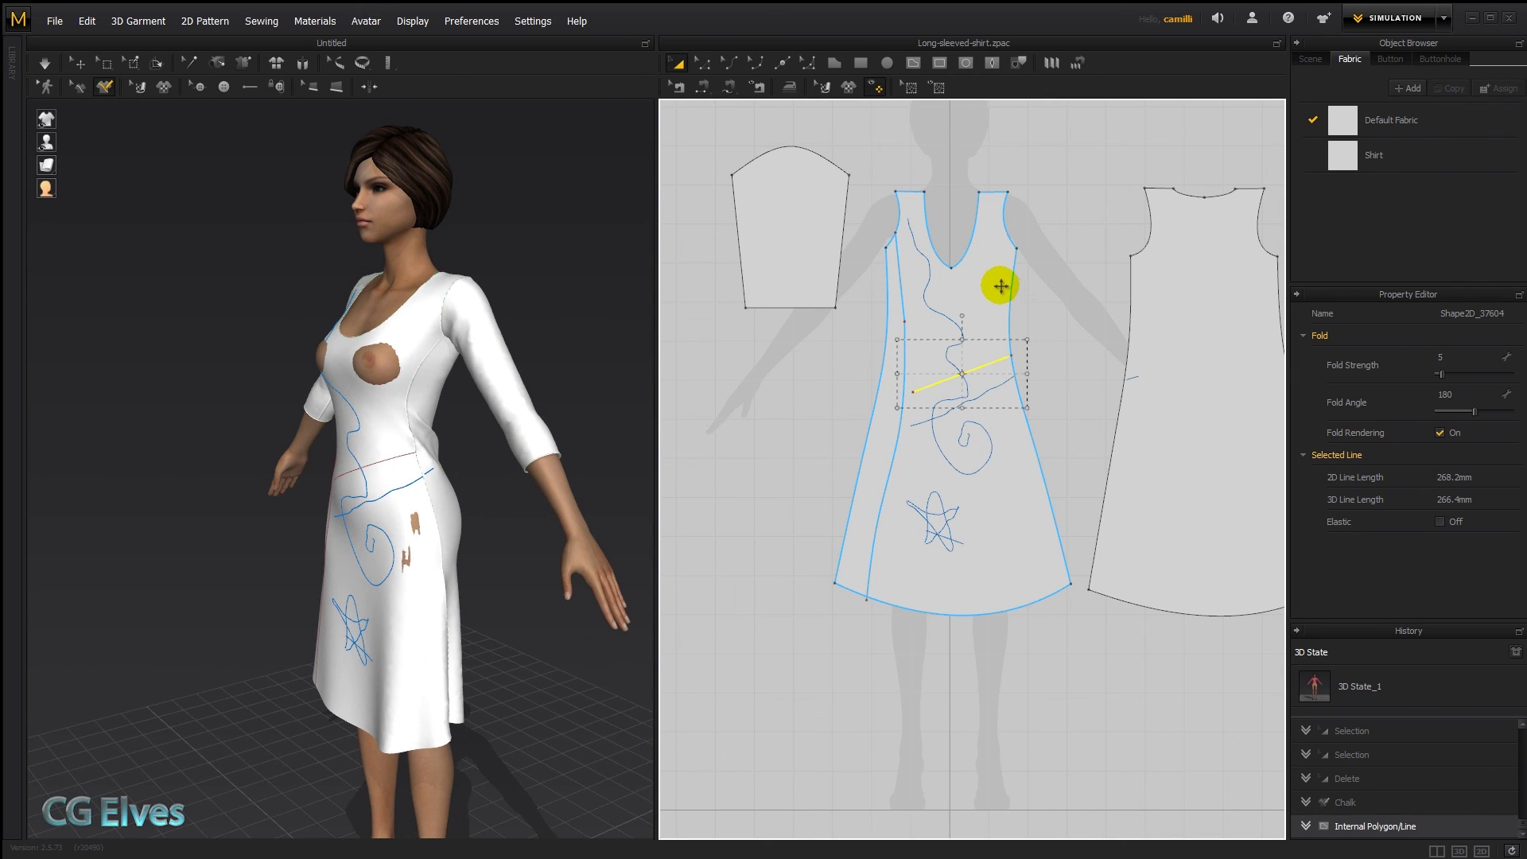
{"action": "key", "text": "ctrl+c"}
{"action": "key", "text": "ctrl+v"}
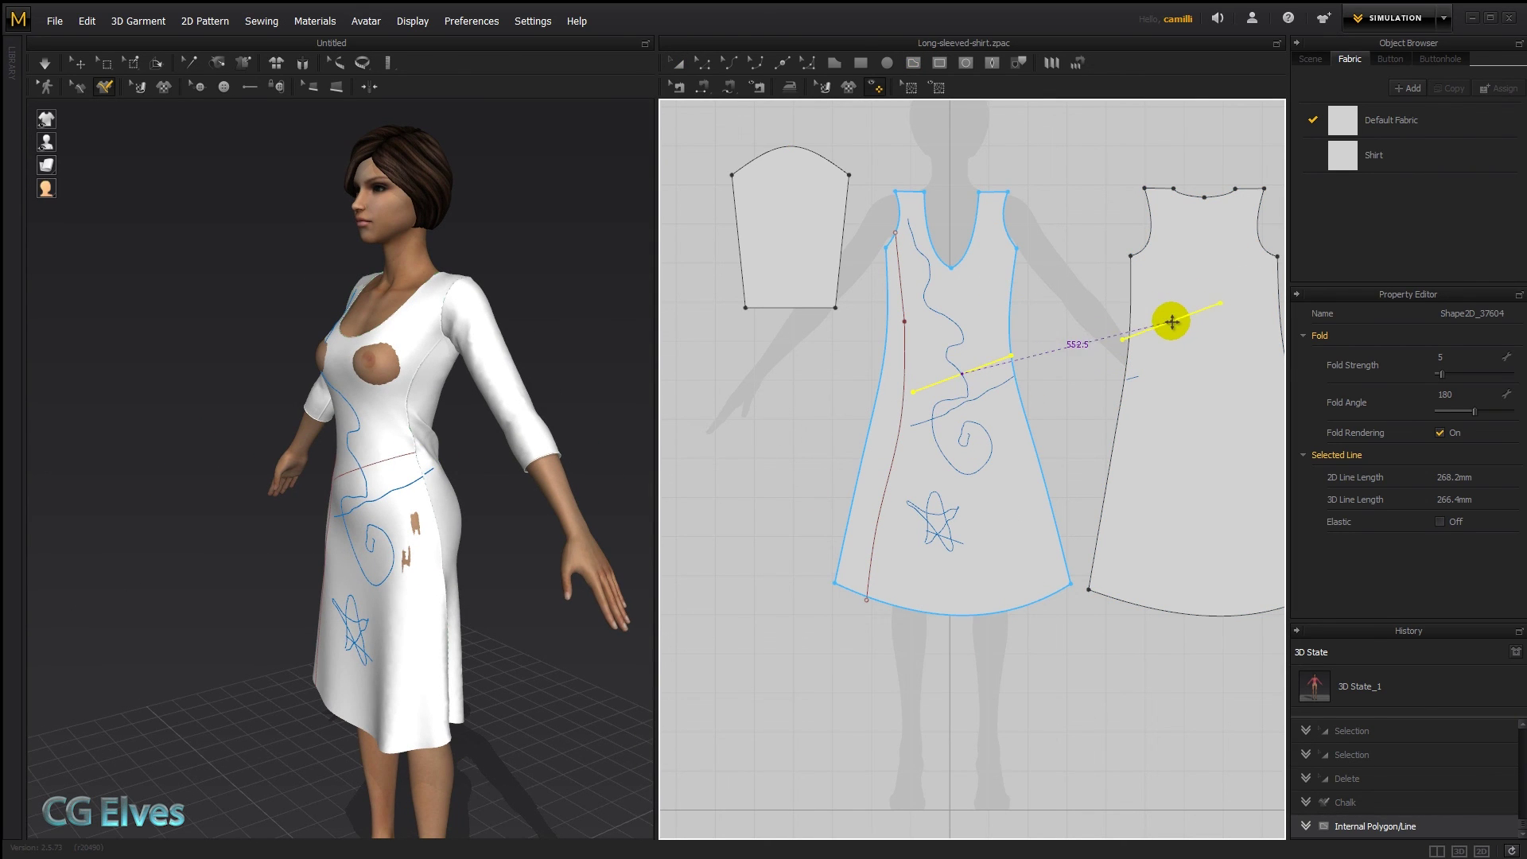
{"action": "left_click", "coordinate": [1180, 321]}
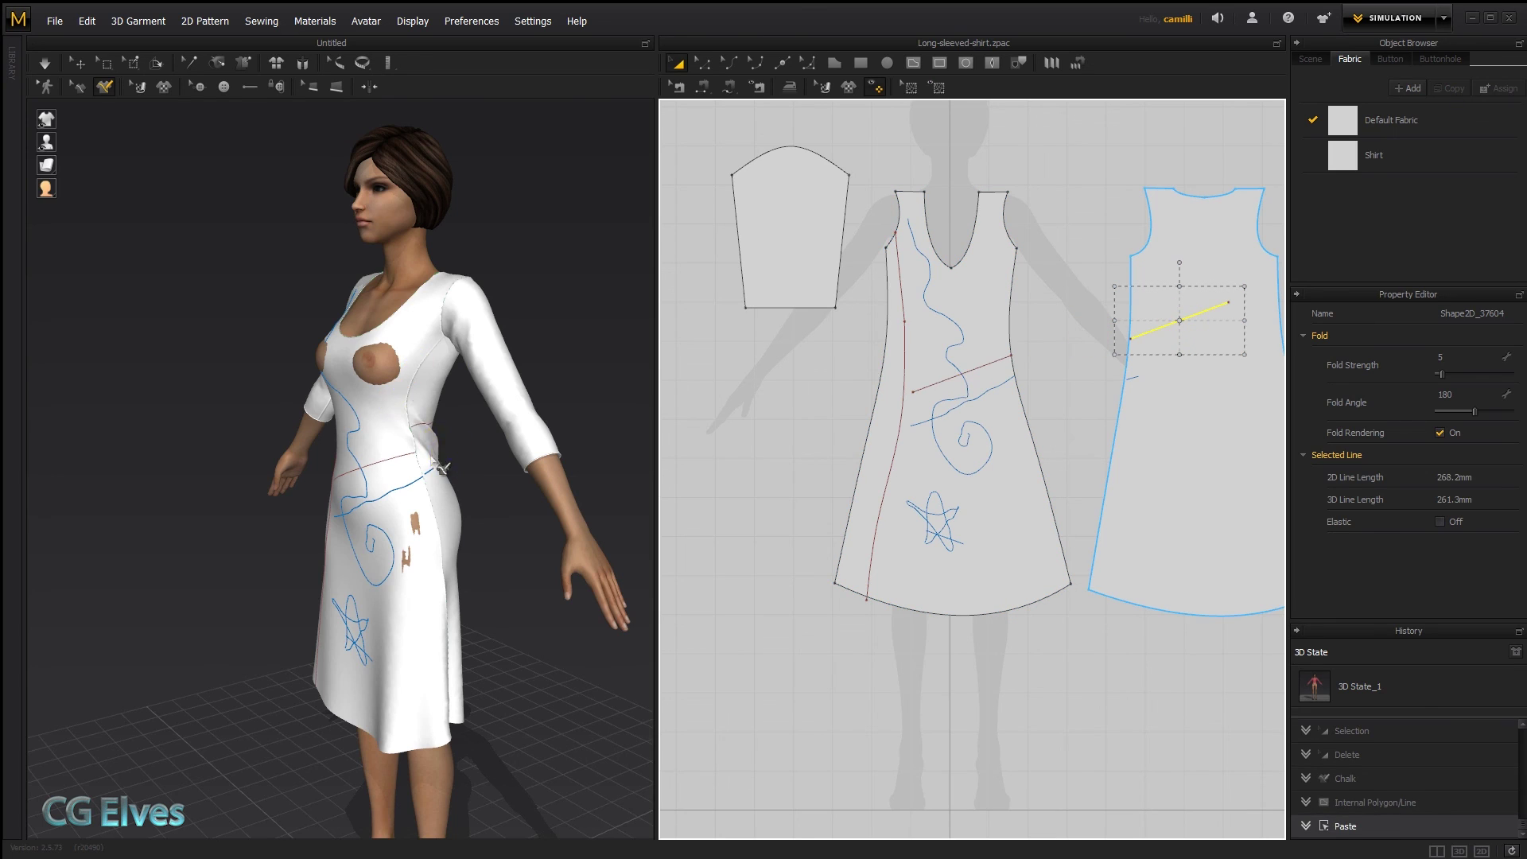
{"action": "right_click_drag", "start_coordinate": [439, 468], "coordinate": [373, 461]}
{"action": "left_click_drag", "start_coordinate": [1162, 323], "coordinate": [1159, 345]}
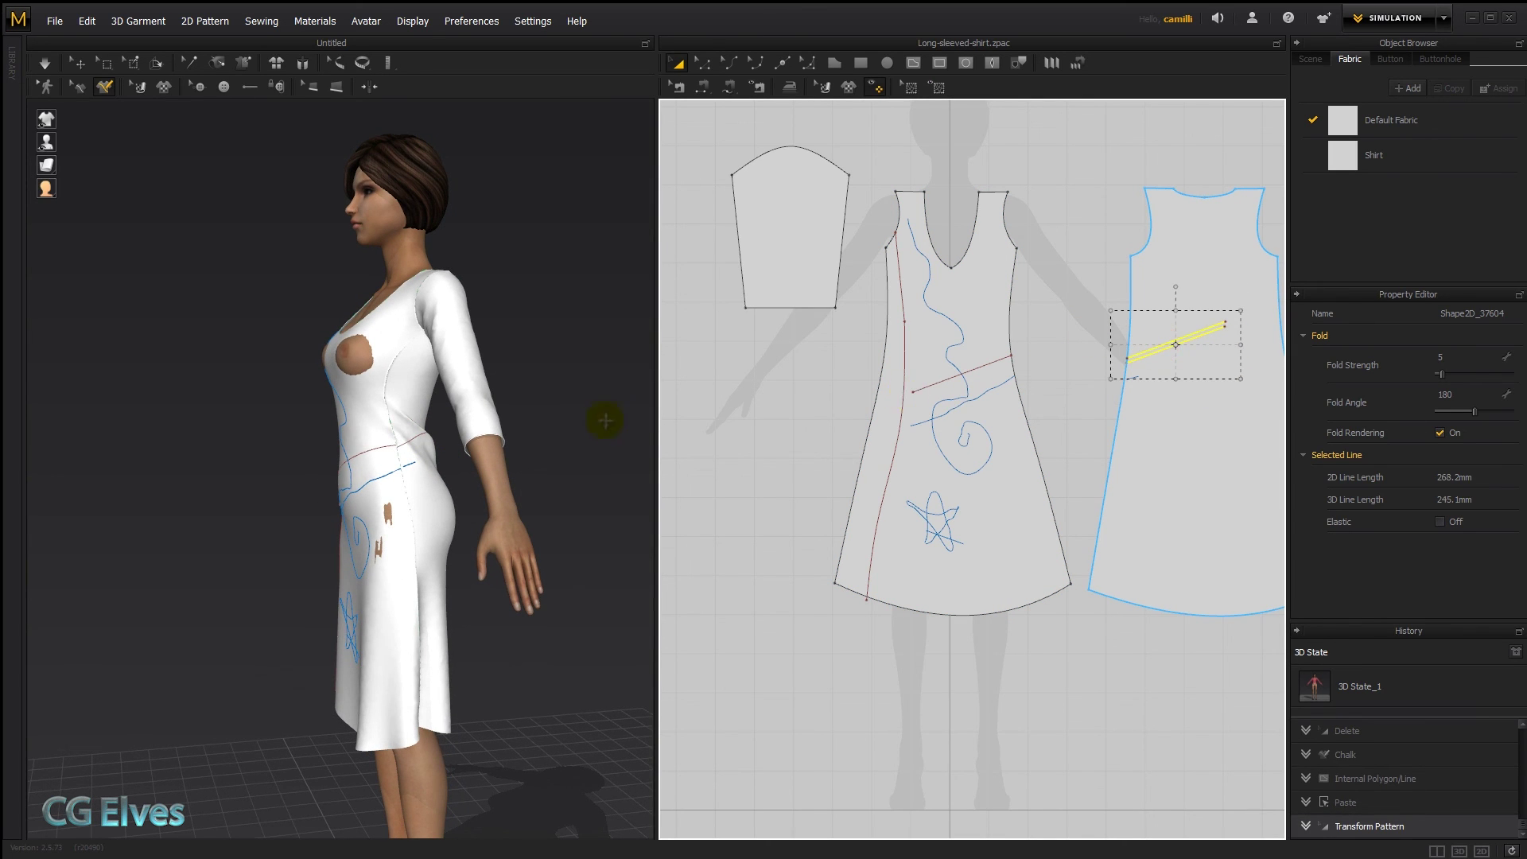
{"action": "scroll", "coordinate": [400, 454], "scroll_direction": "up", "scroll_amount": 6}
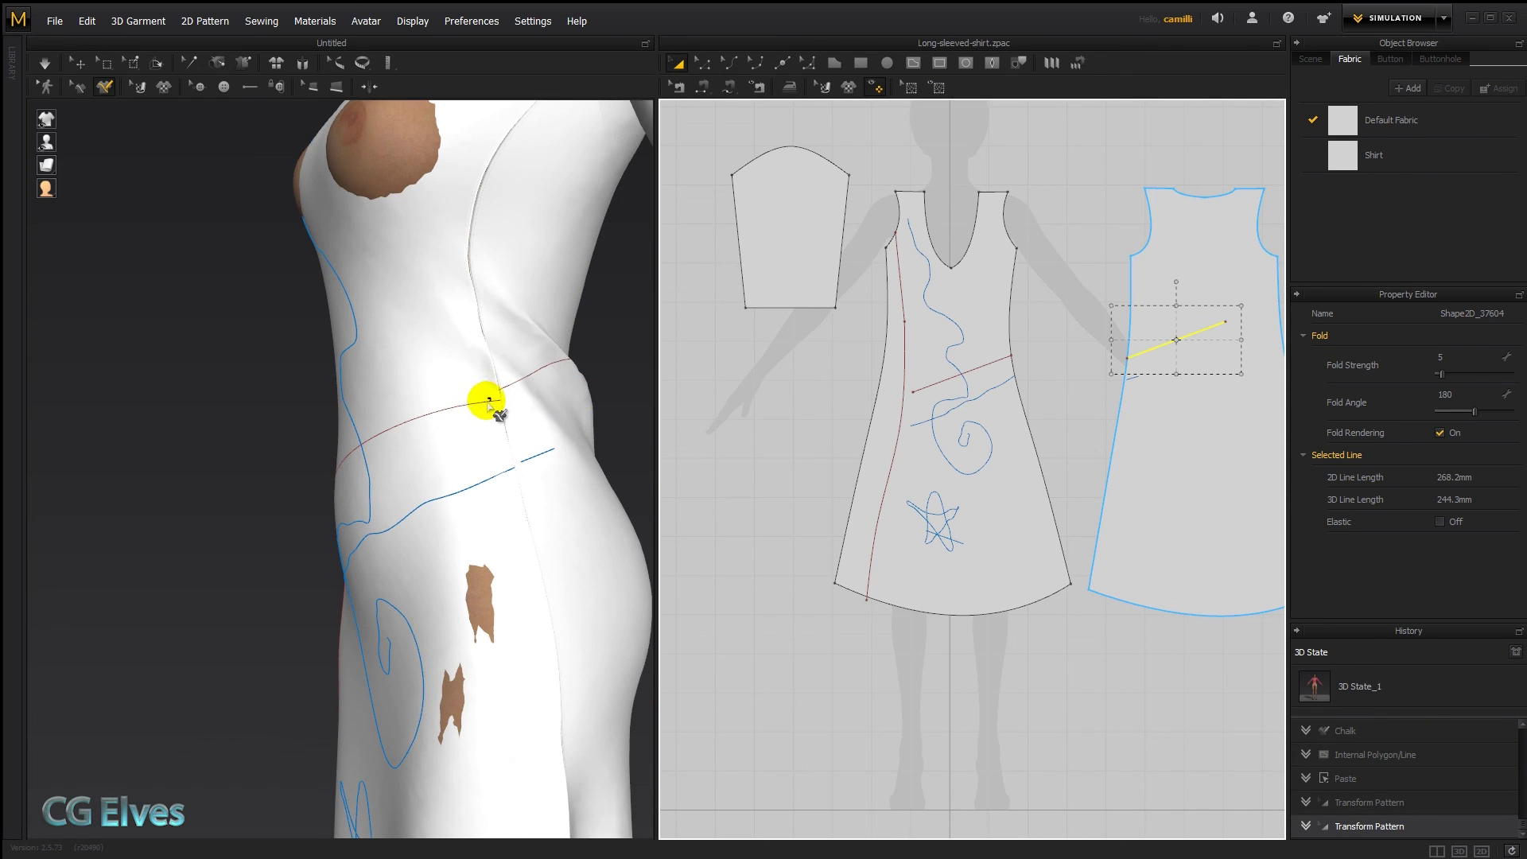
Step: Chalk a continuation of the front line onto the back and bend the copied internal line along it, about 277 mm long
{"action": "left_click_drag", "start_coordinate": [485, 401], "coordinate": [578, 389]}
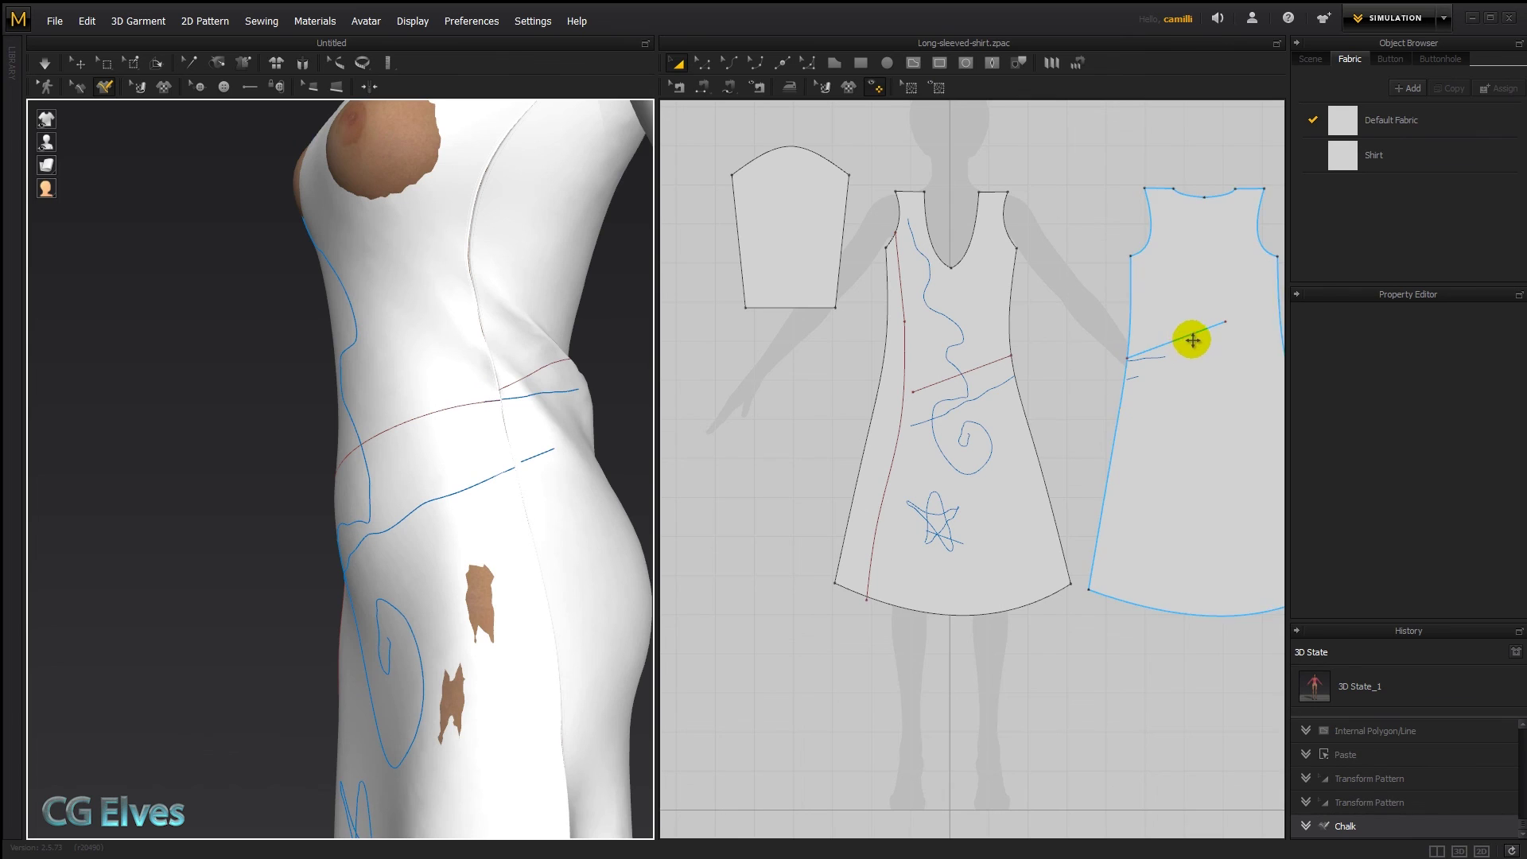
{"action": "left_click", "coordinate": [1052, 326]}
{"action": "left_click", "coordinate": [1160, 339]}
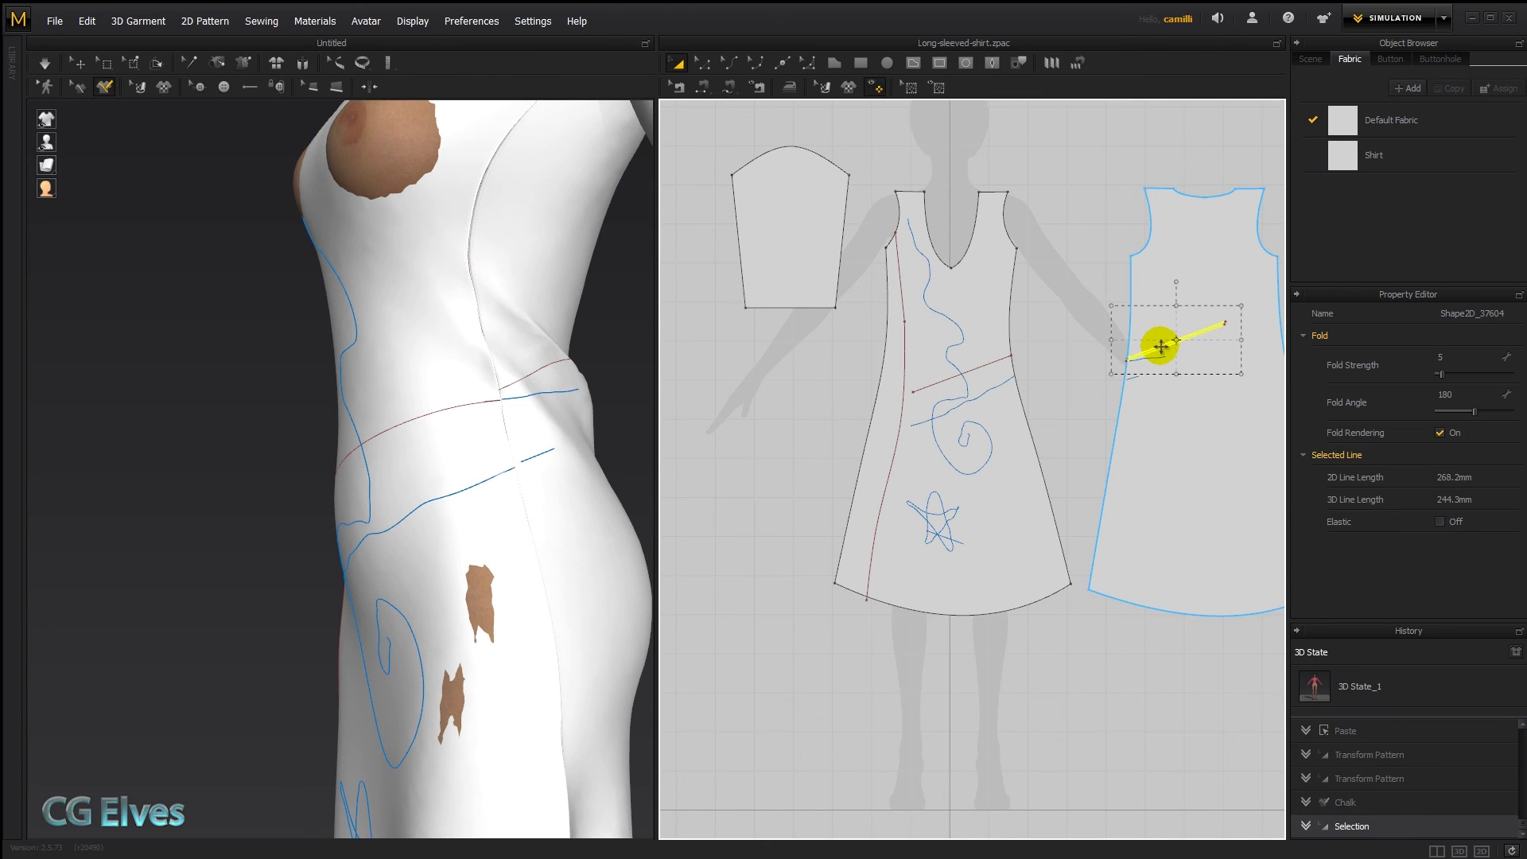
{"action": "left_click_drag", "start_coordinate": [1161, 343], "coordinate": [1191, 362]}
{"action": "key", "text": "c"}
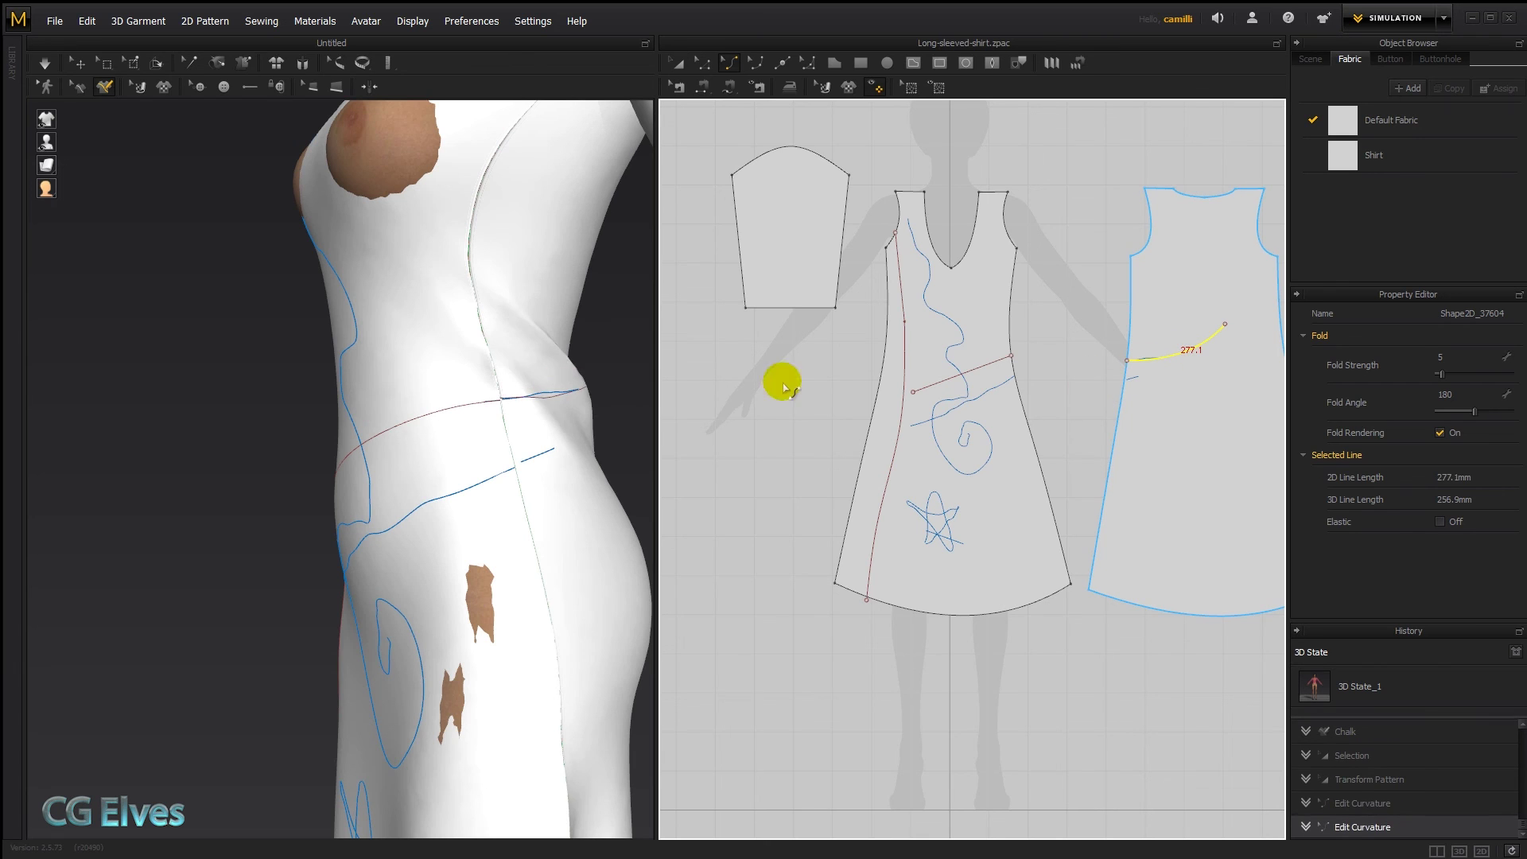
Step: Simulate the dress from the front view and pull the bodice fabric over the bust
{"action": "right_click_drag", "start_coordinate": [575, 453], "coordinate": [600, 433]}
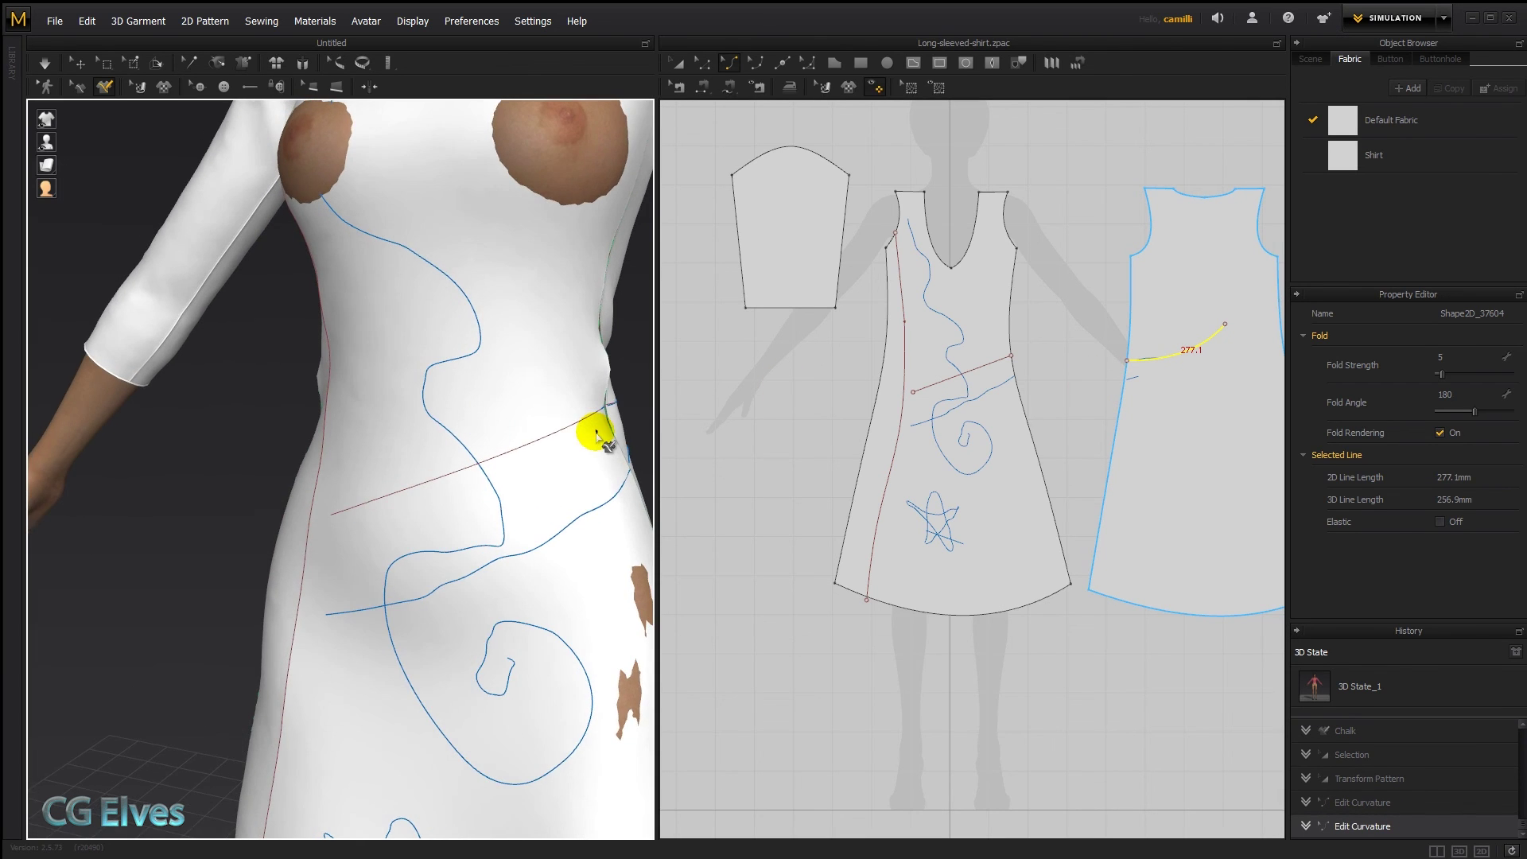
{"action": "scroll", "coordinate": [598, 436], "scroll_direction": "up", "scroll_amount": 5}
{"action": "left_click_drag", "start_coordinate": [409, 352], "coordinate": [426, 368]}
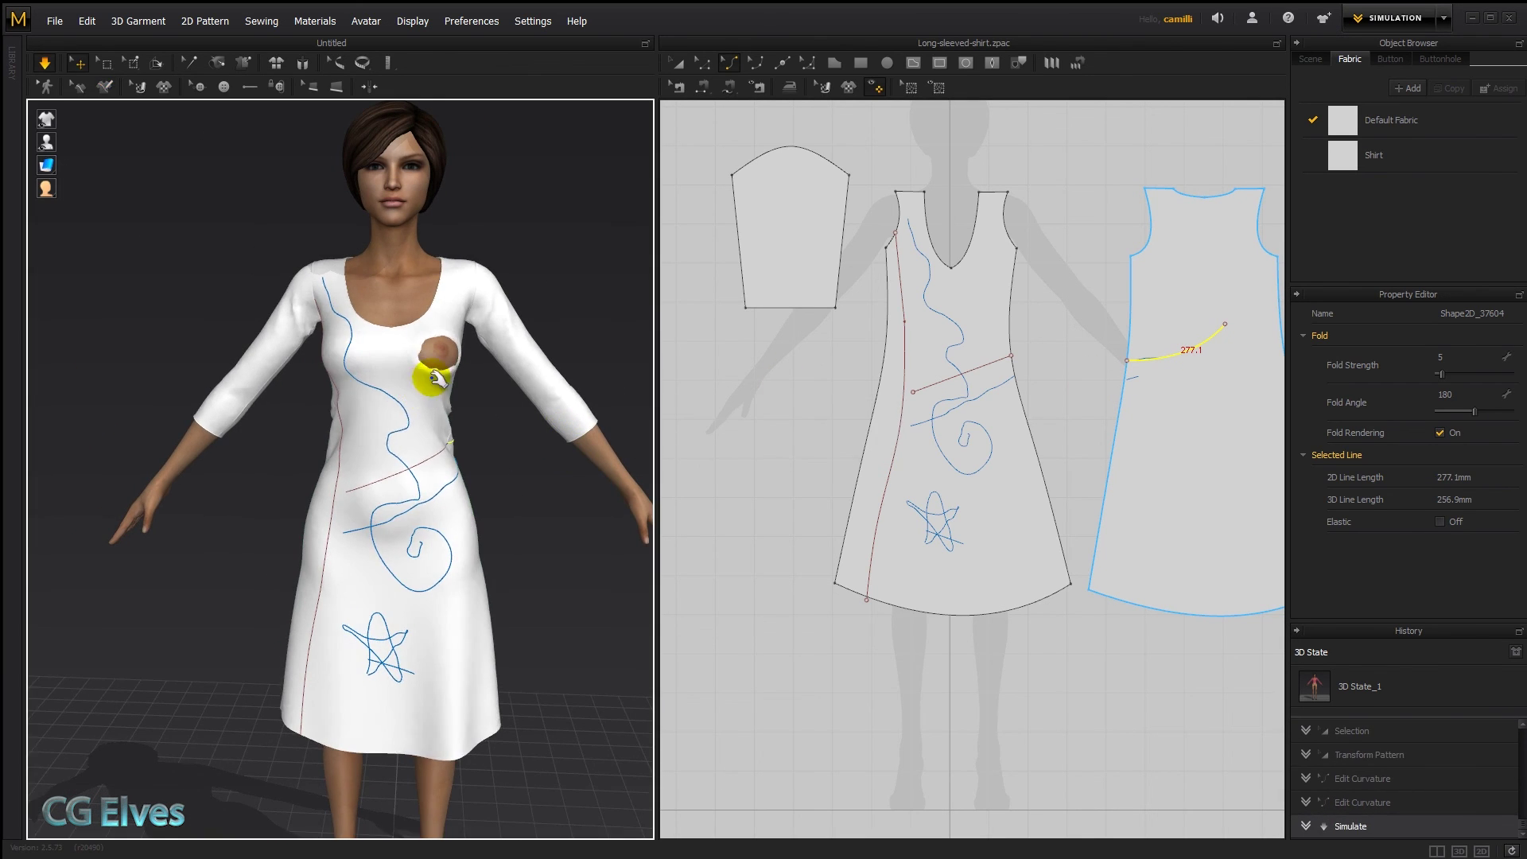
{"action": "left_click", "coordinate": [505, 443]}
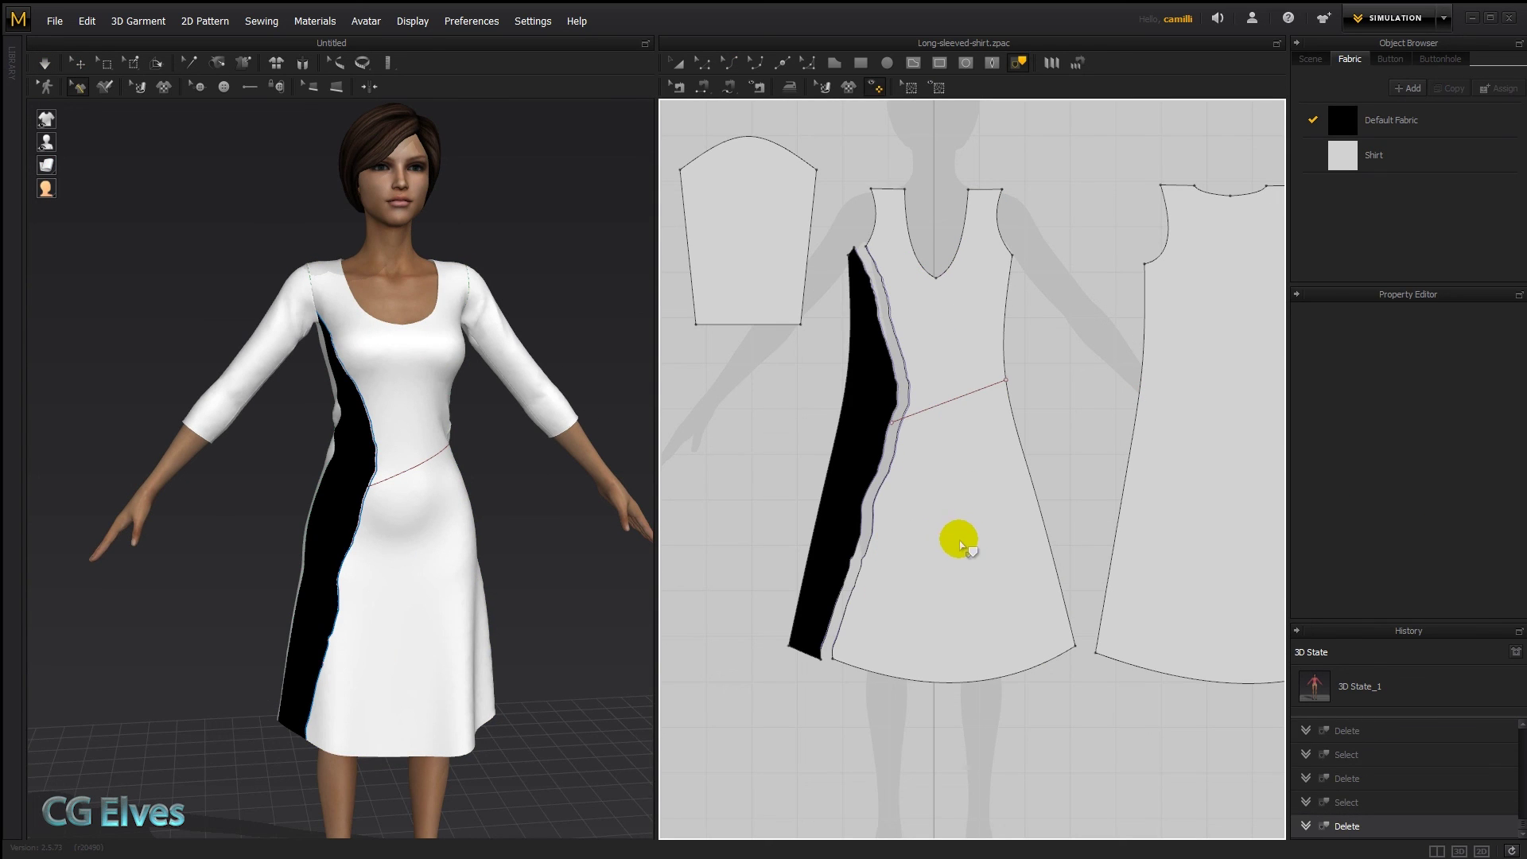